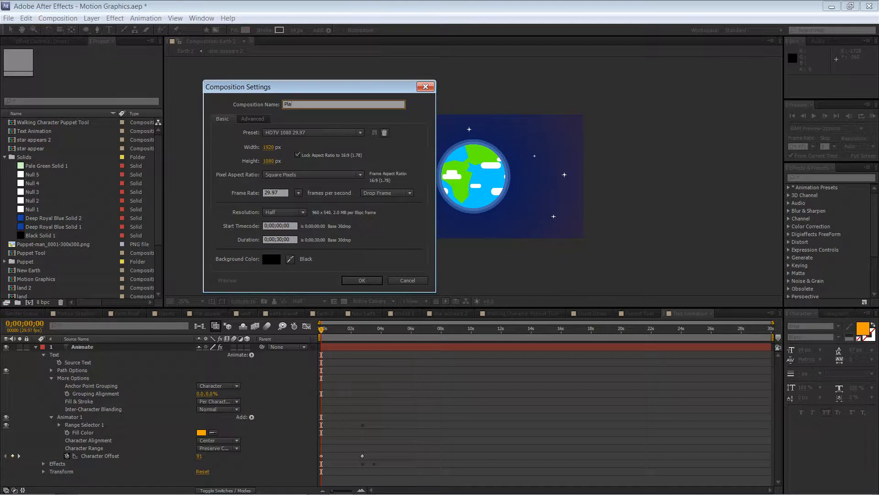
- Create the new composition named "Playing with Text" with the resolution set to Full
{"action": "type", "text": "h Text"}
{"action": "left_click", "coordinate": [283, 214]}
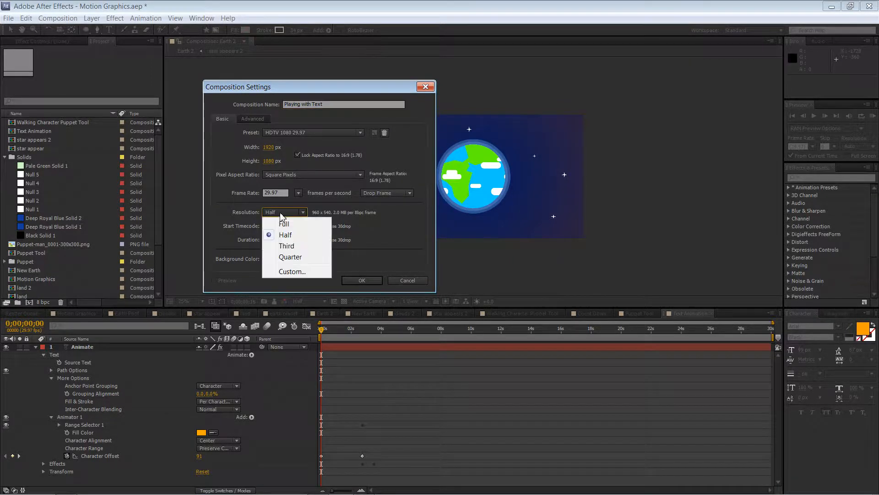
{"action": "left_click", "coordinate": [286, 220]}
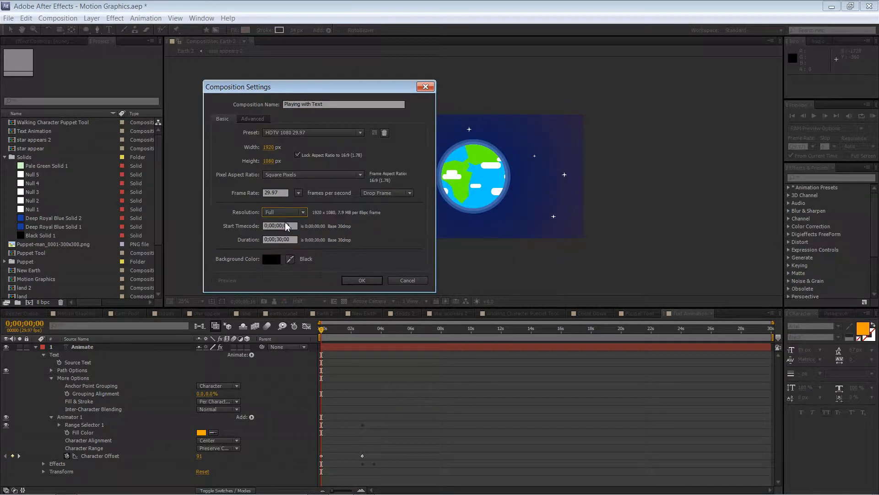
{"action": "left_click", "coordinate": [360, 280]}
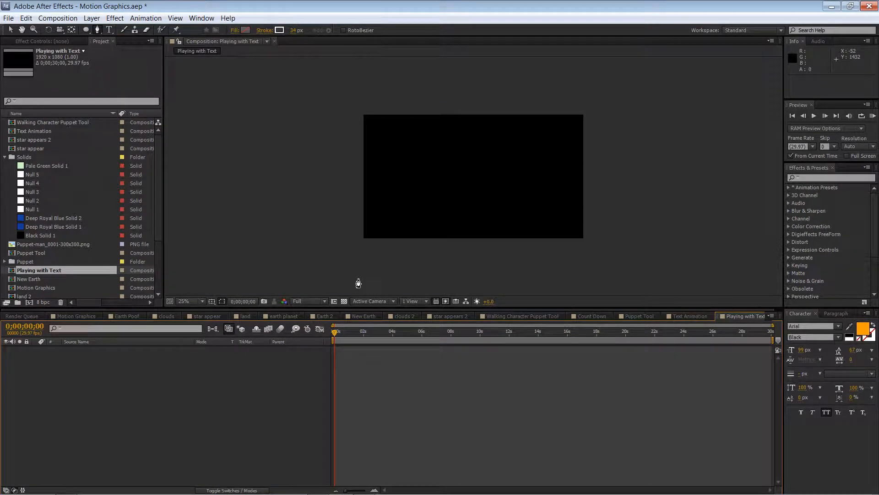
- Add a medium royal blue solid of 1920 x 1080 px as the composition's background
{"action": "right_click", "coordinate": [203, 389]}
{"action": "right_click", "coordinate": [290, 139]}
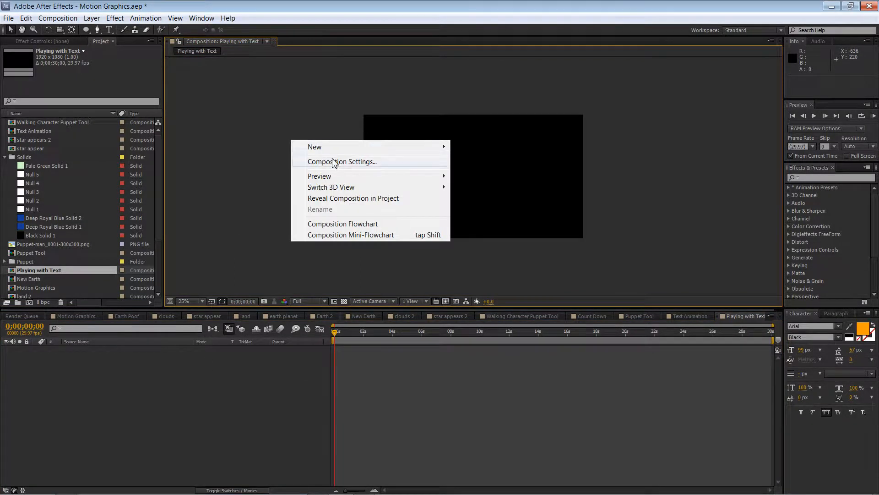
{"action": "mouse_move", "coordinate": [336, 152]}
{"action": "left_click", "coordinate": [477, 175]}
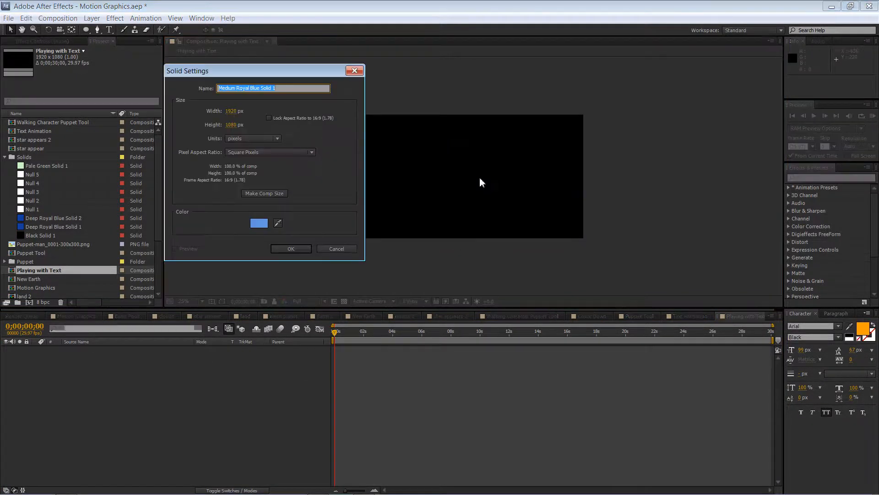
{"action": "left_click", "coordinate": [257, 224]}
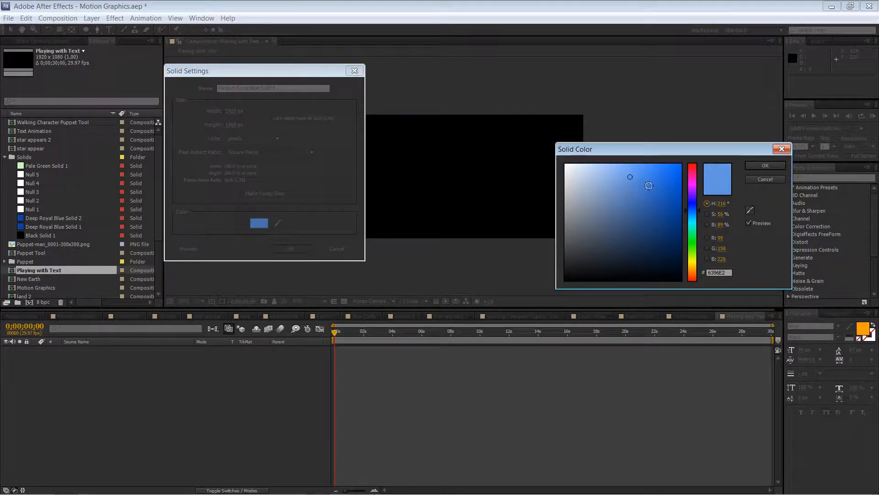
{"action": "left_click", "coordinate": [753, 166]}
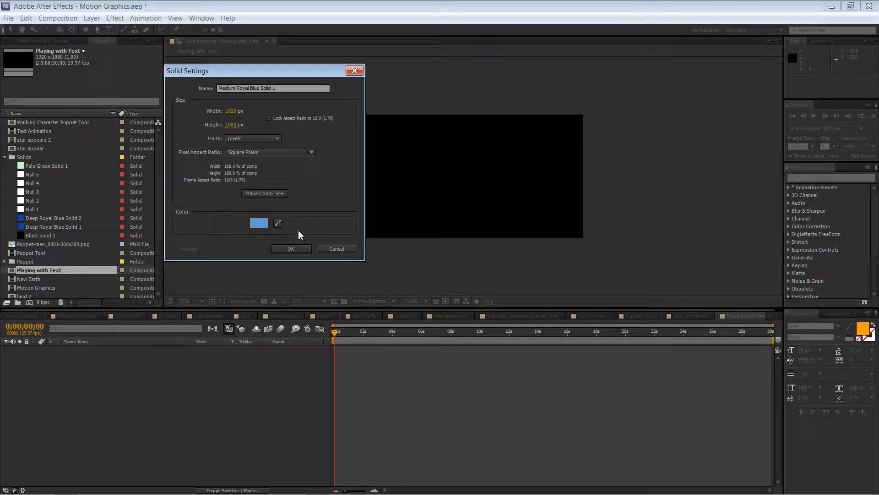
{"action": "left_click", "coordinate": [291, 248]}
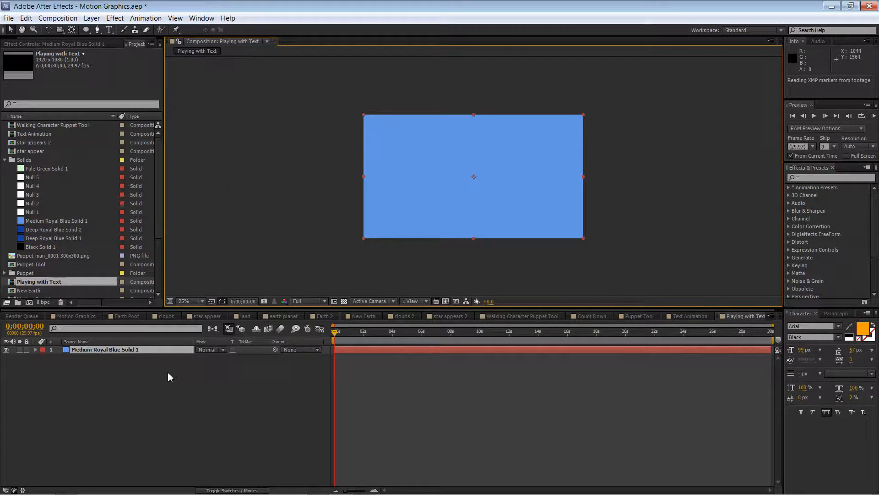
{"action": "left_click", "coordinate": [229, 250]}
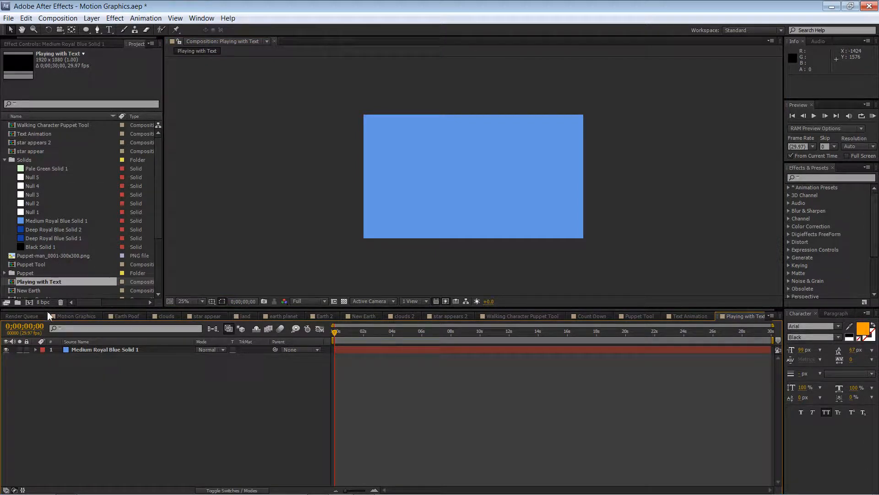
{"action": "left_click", "coordinate": [61, 314]}
{"action": "left_click", "coordinate": [122, 315]}
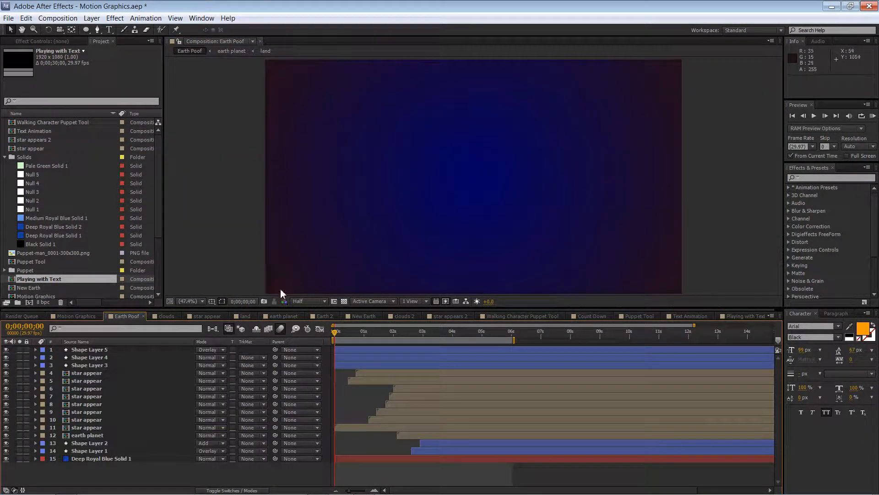
{"action": "left_click", "coordinate": [744, 315]}
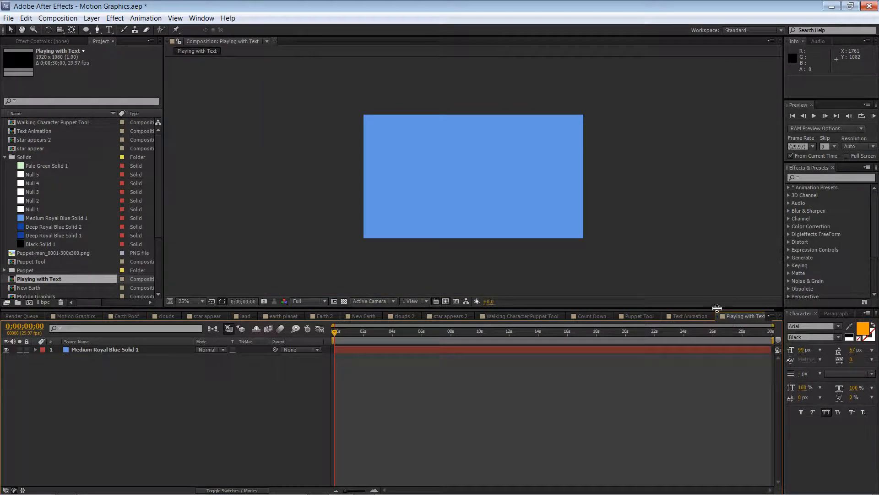
- Place Black Solid 1 above the blue solid and give it a full-size inverted elliptical mask
{"action": "left_click_drag", "start_coordinate": [40, 244], "coordinate": [98, 346]}
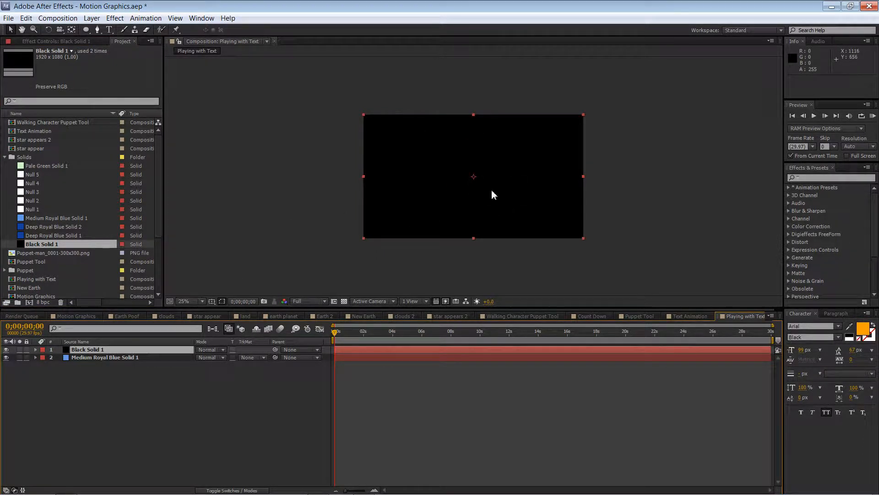
{"action": "double_click", "coordinate": [87, 30]}
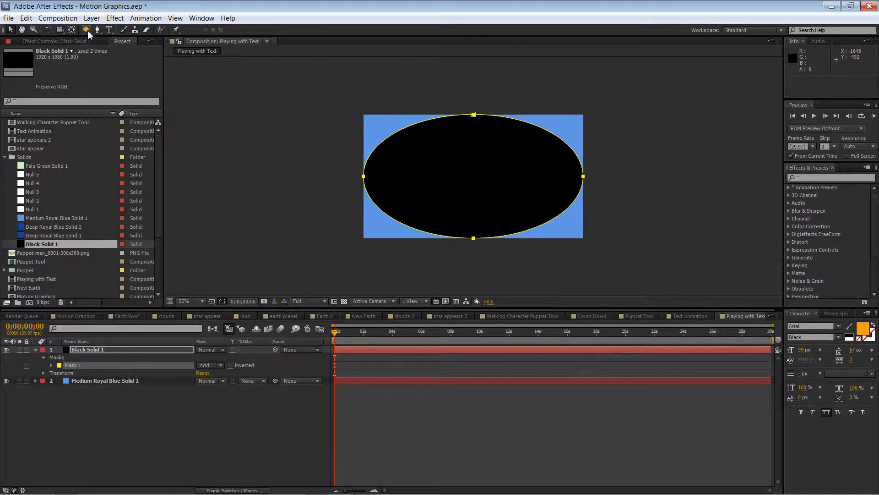
{"action": "key", "text": "v"}
{"action": "left_click", "coordinate": [229, 366]}
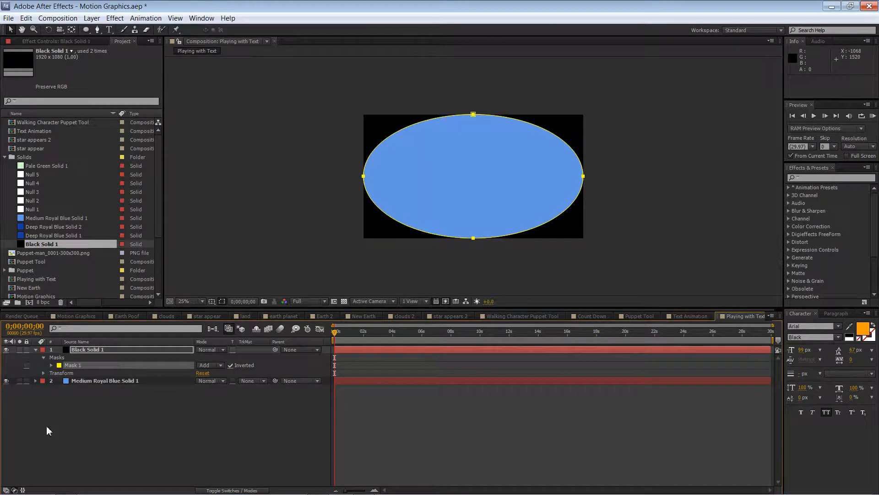
- Soften the black solid's mask into a vignette with an expansion of 133 pixels and a feather of 469 pixels
{"action": "left_click", "coordinate": [51, 366]}
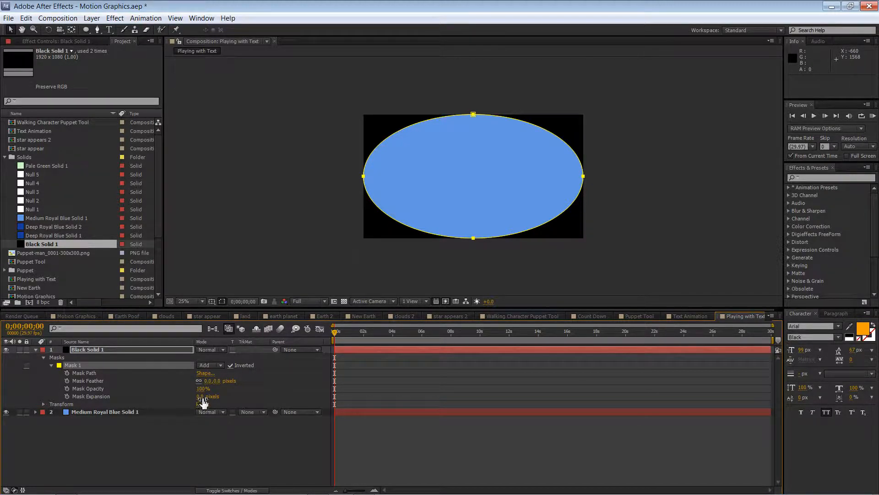
{"action": "left_click_drag", "start_coordinate": [202, 397], "coordinate": [263, 400]}
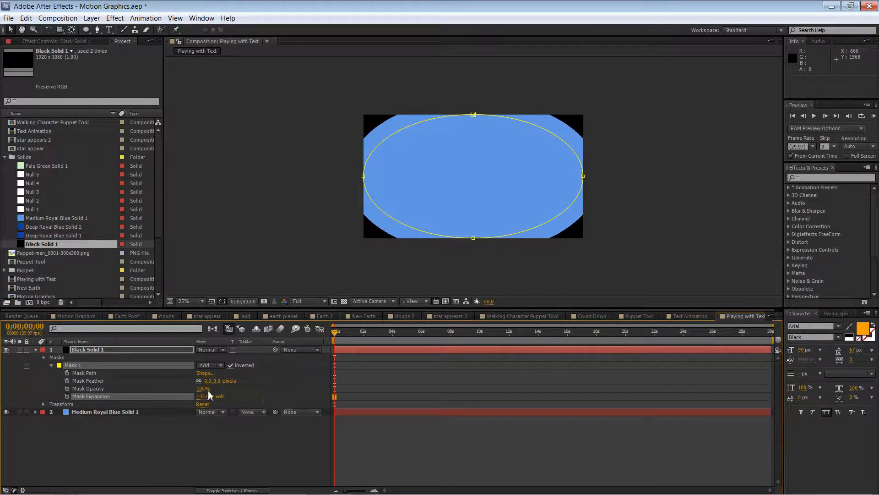
{"action": "left_click_drag", "start_coordinate": [213, 380], "coordinate": [433, 384]}
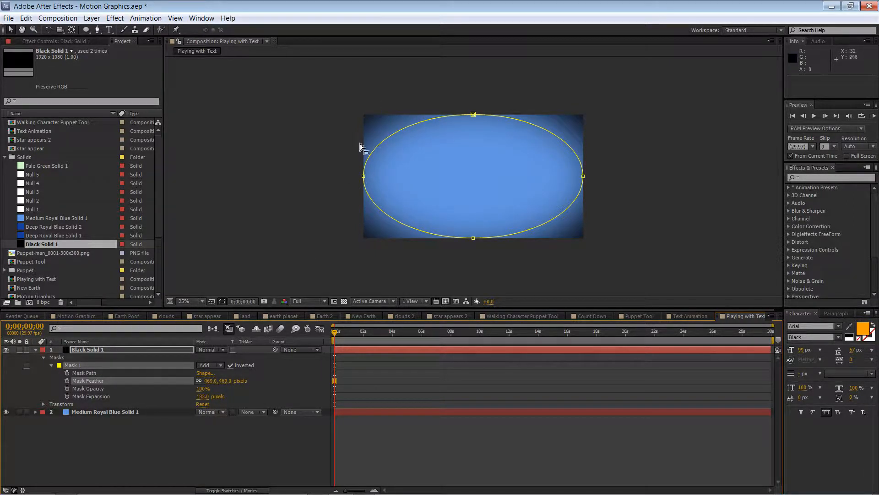
- Try the Overlay and Multiply blending modes on the black solid, then restore Normal
{"action": "left_click", "coordinate": [223, 350]}
{"action": "left_click", "coordinate": [251, 273]}
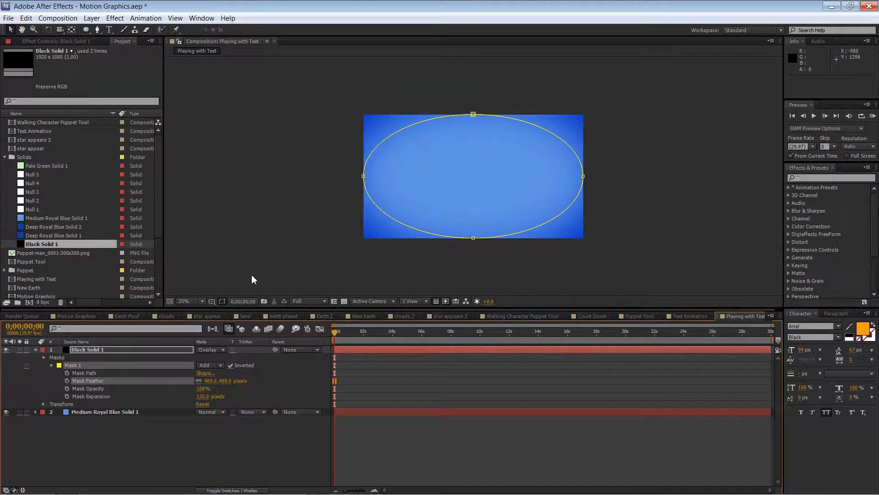
{"action": "left_click", "coordinate": [216, 349]}
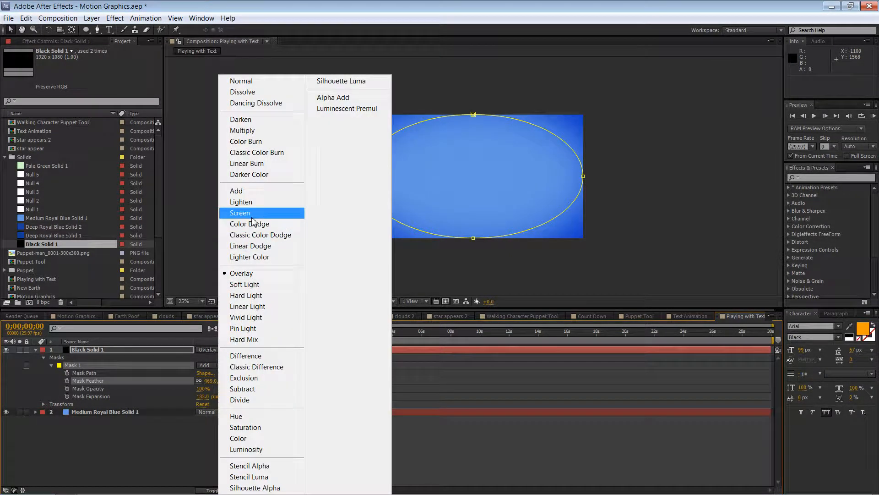
{"action": "left_click", "coordinate": [254, 131]}
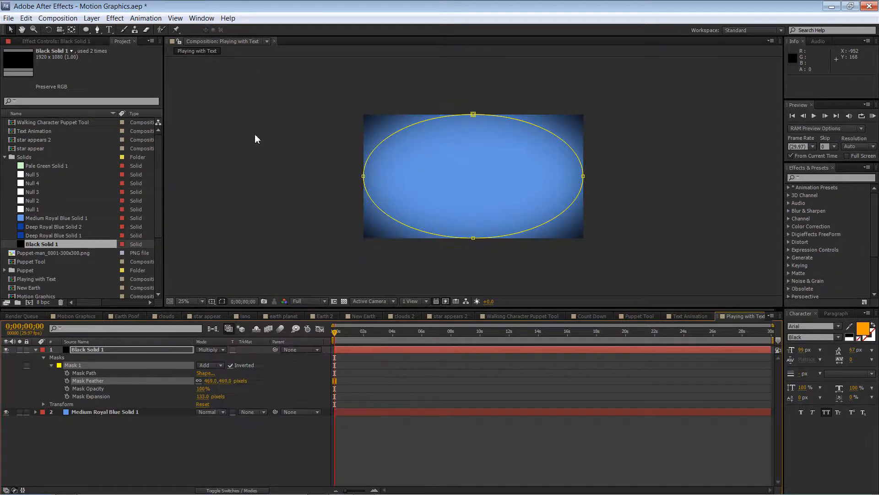
{"action": "left_click", "coordinate": [209, 349]}
{"action": "left_click", "coordinate": [241, 81]}
- Lower the black solid's mask opacity to 60%, deselect the layer, and activate the Pen tool with the layer's properties collapsed
{"action": "mouse_move", "coordinate": [203, 388]}
{"action": "left_mouse_down"}
{"action": "mouse_move", "coordinate": [176, 388]}
{"action": "mouse_move", "coordinate": [186, 390]}
{"action": "left_mouse_up"}
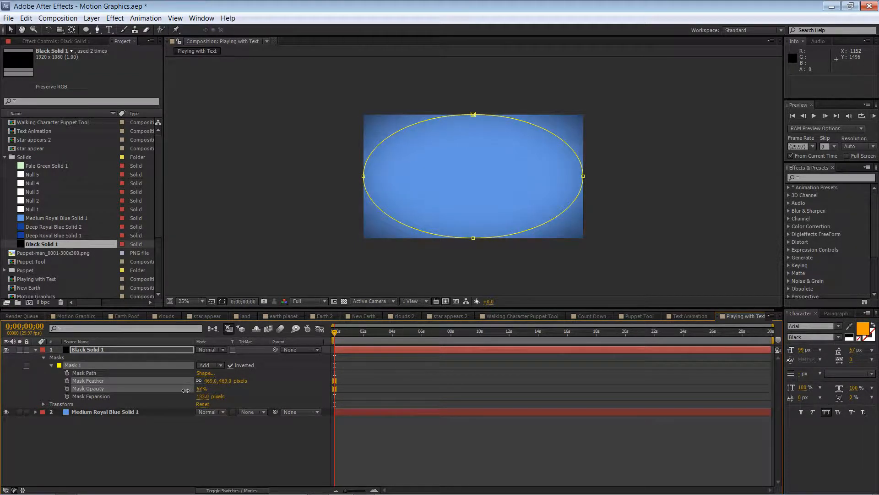
{"action": "left_click", "coordinate": [293, 147]}
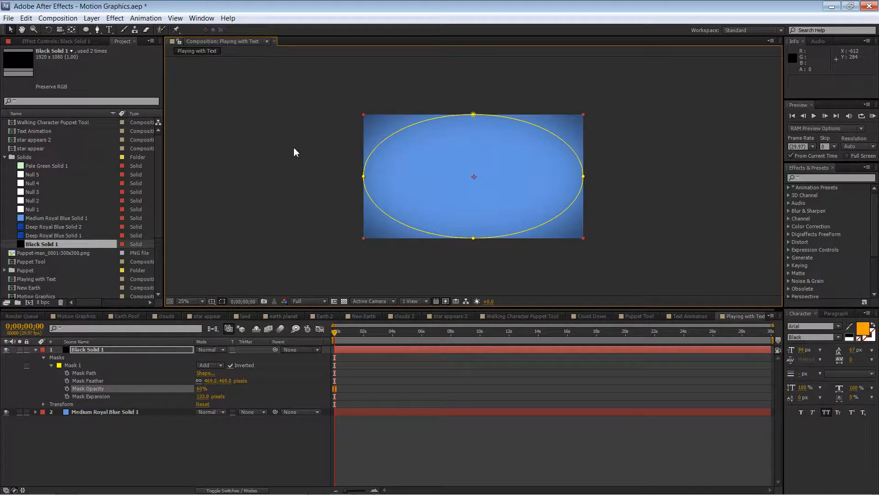
{"action": "left_click", "coordinate": [242, 175]}
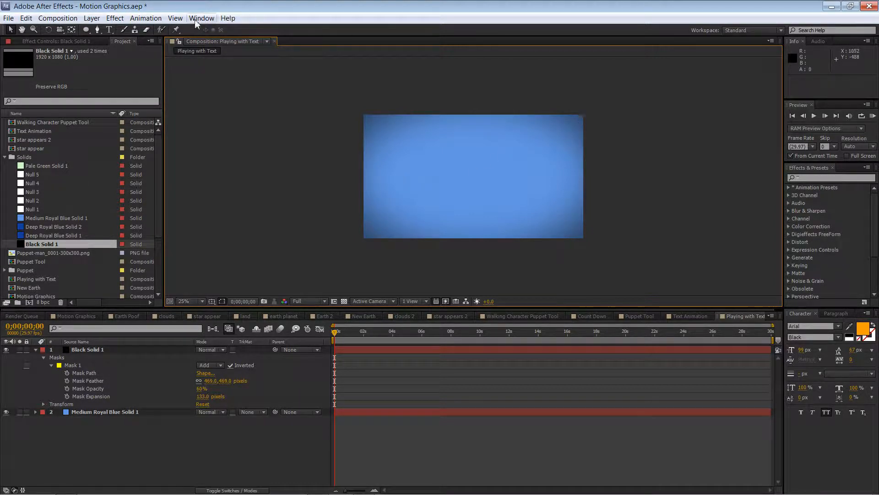
{"action": "left_click", "coordinate": [96, 29]}
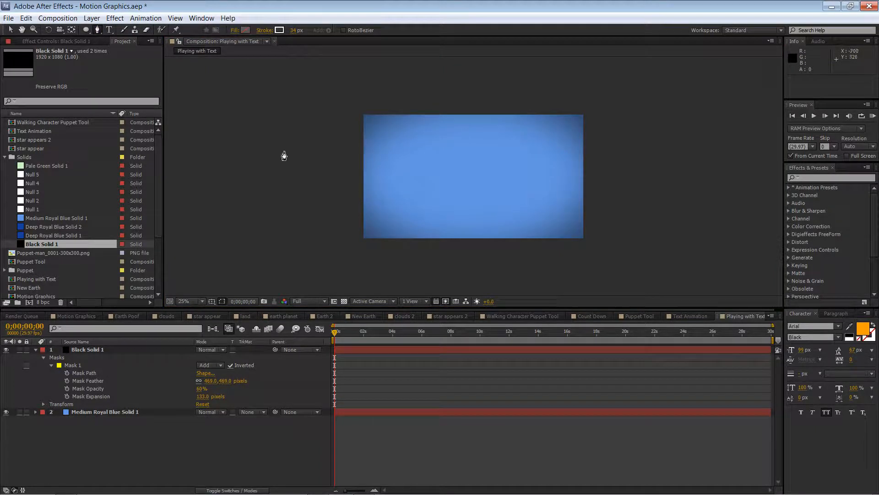
{"action": "left_click", "coordinate": [36, 349]}
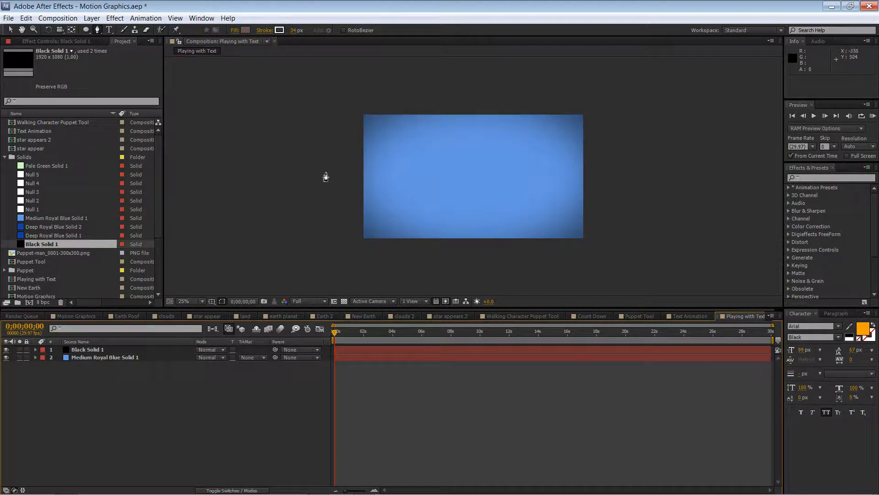
{"action": "left_click", "coordinate": [590, 126]}
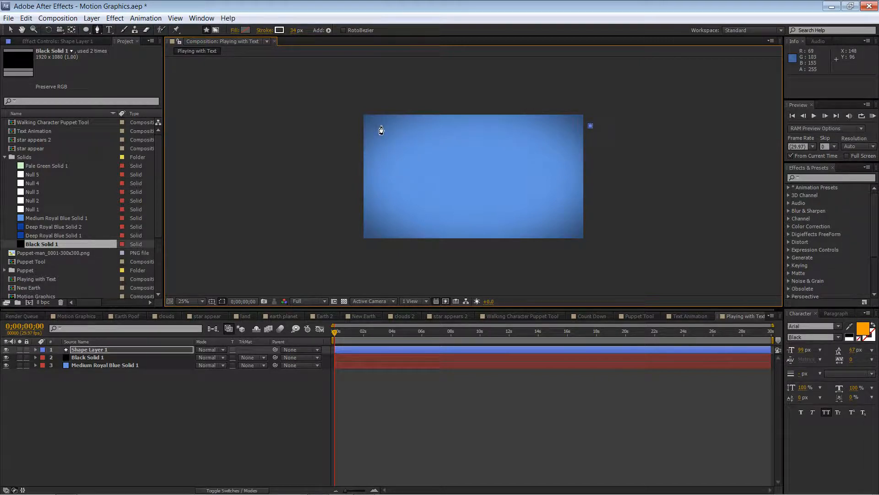
{"action": "left_click", "coordinate": [378, 126]}
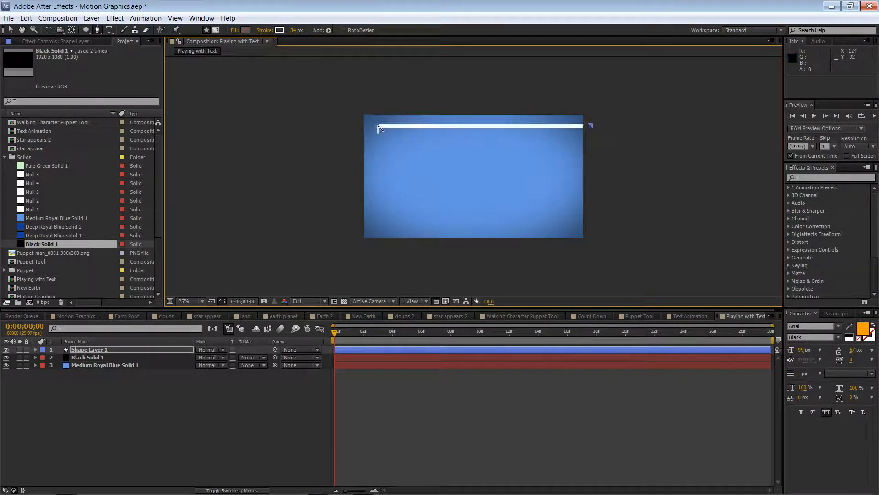
{"action": "left_click", "coordinate": [379, 213]}
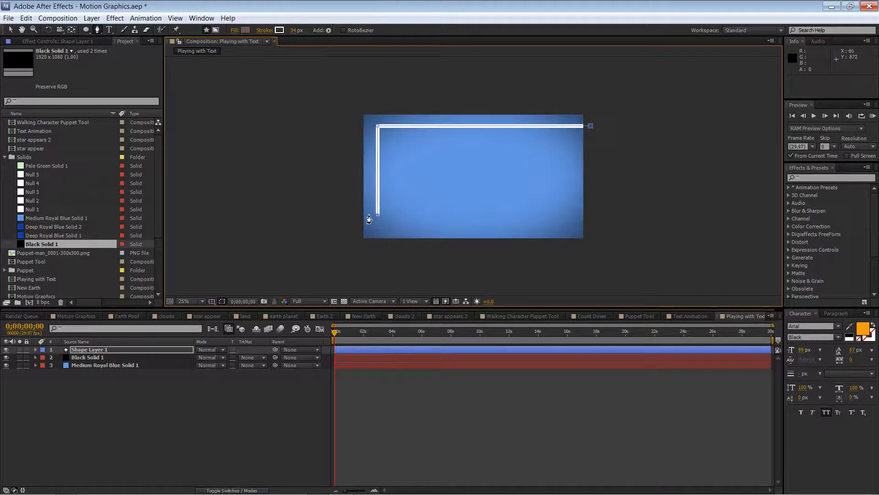
{"action": "key", "text": "Delete"}
- Try drawing a curved three-point Pen path on the selected black solid, then delete the mask it creates
{"action": "left_click", "coordinate": [114, 350]}
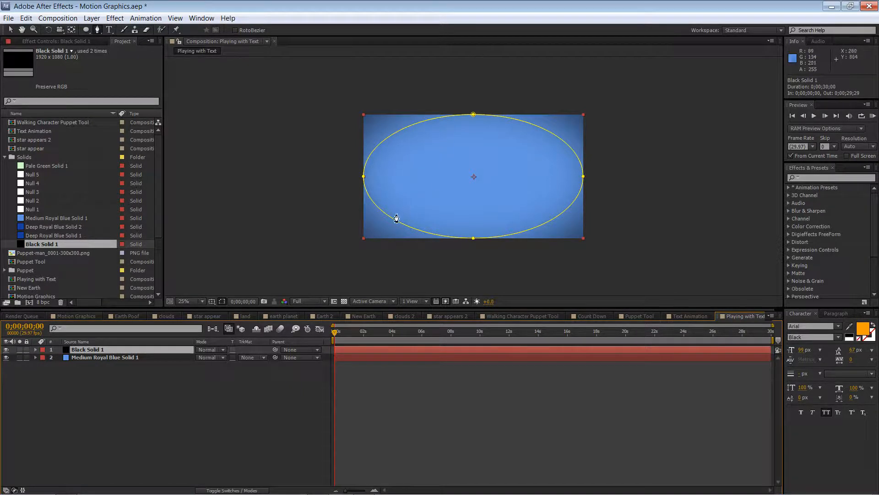
{"action": "left_click", "coordinate": [381, 226]}
{"action": "left_click_drag", "start_coordinate": [440, 186], "coordinate": [482, 192]}
{"action": "left_click", "coordinate": [526, 152]}
{"action": "left_click_drag", "start_coordinate": [526, 153], "coordinate": [523, 134]}
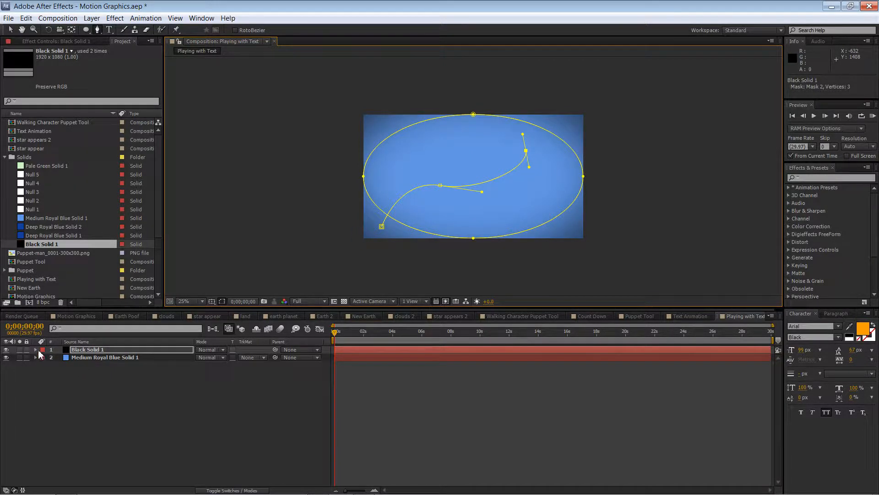
{"action": "left_click", "coordinate": [38, 350]}
{"action": "left_click", "coordinate": [37, 350]}
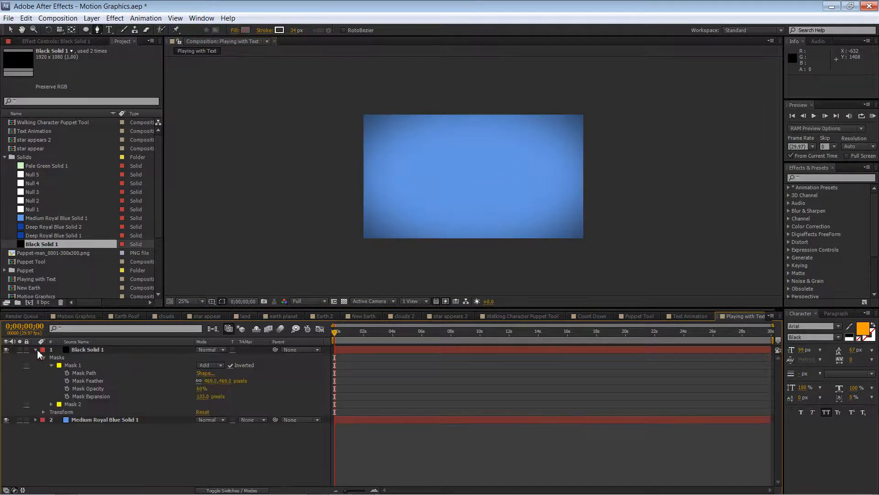
{"action": "left_click", "coordinate": [72, 404]}
{"action": "key", "text": "Delete"}
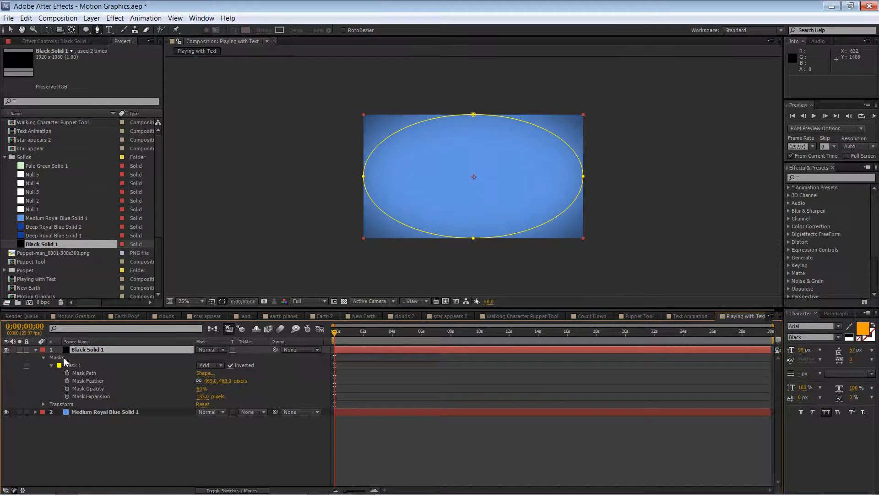
- Draw an open white Pen path on a new shape layer, from beyond the frame's right edge across the top, then down near the left edge
{"action": "left_click", "coordinate": [35, 349]}
{"action": "left_click", "coordinate": [59, 375]}
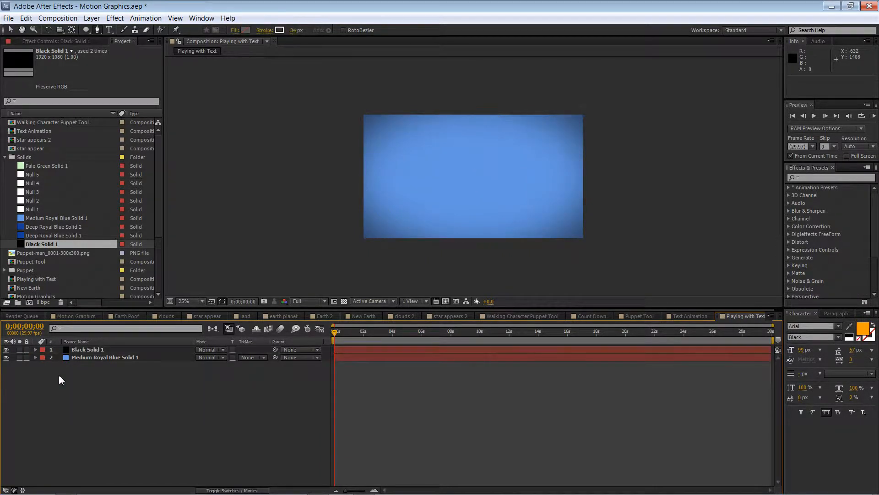
{"action": "left_click", "coordinate": [589, 131]}
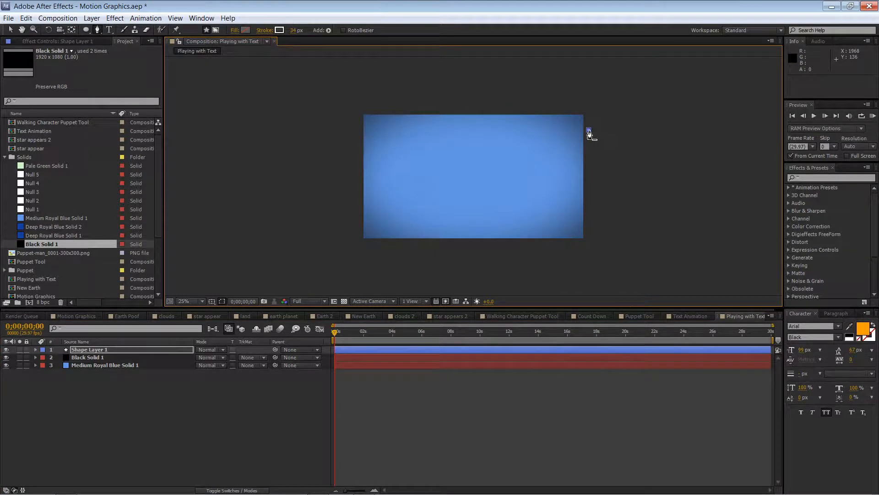
{"action": "left_click", "coordinate": [390, 130]}
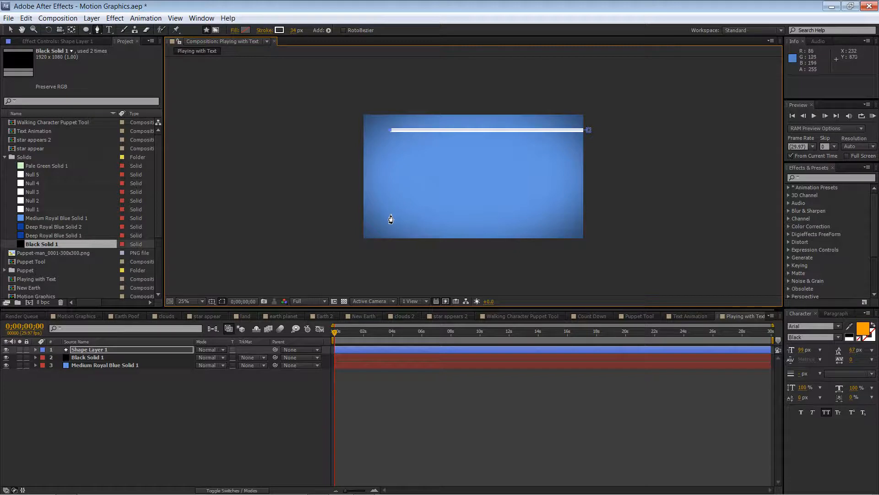
{"action": "left_click", "coordinate": [391, 213]}
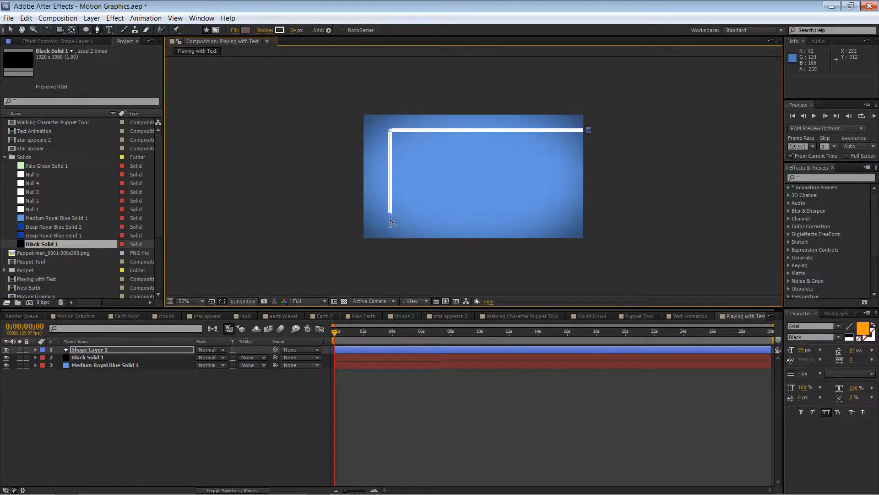
{"action": "key", "text": "v"}
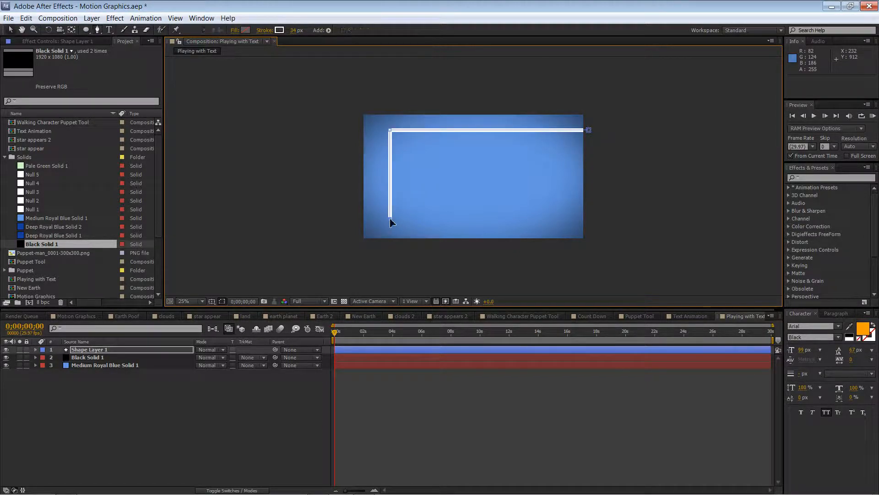
{"action": "left_click", "coordinate": [619, 143]}
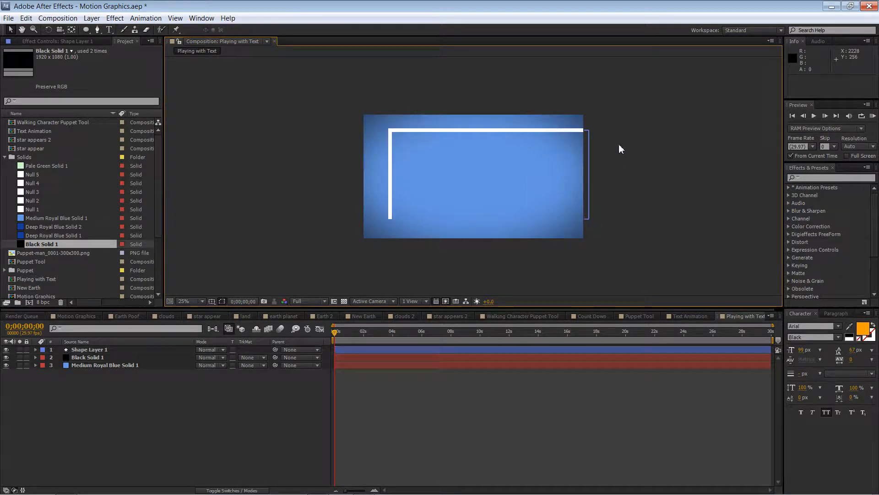
{"action": "left_click", "coordinate": [573, 128]}
{"action": "left_click", "coordinate": [617, 133]}
- Move the black solid above the shape layer and lock it
{"action": "left_click", "coordinate": [91, 356]}
{"action": "left_click_drag", "start_coordinate": [91, 355], "coordinate": [92, 345]}
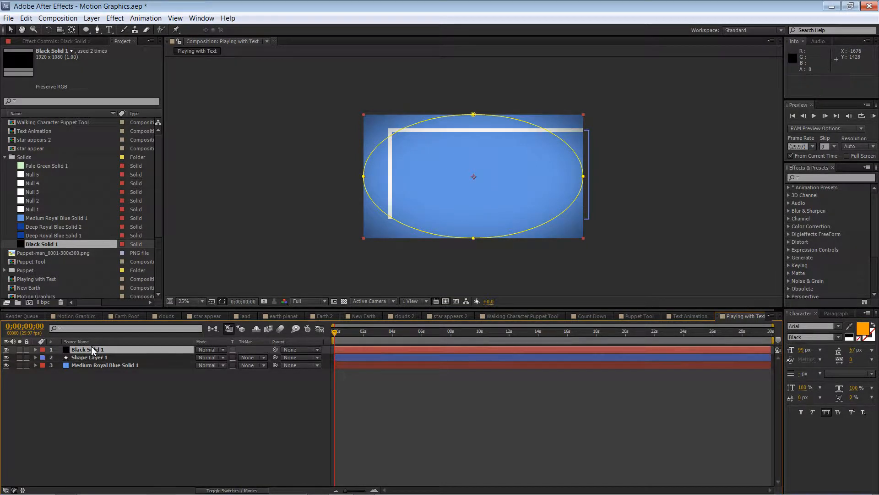
{"action": "left_click", "coordinate": [27, 349]}
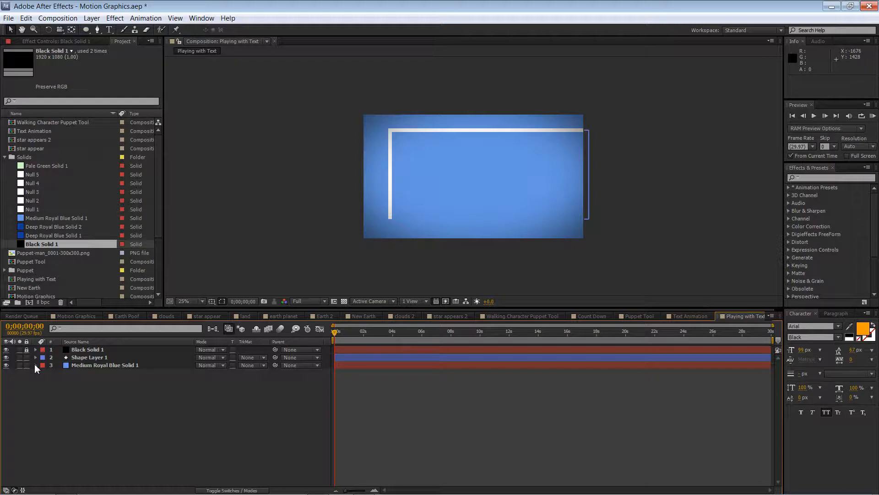
- Try selecting the white line directly in the composition, return from the opened layer view, and lock the blue solid
{"action": "left_click", "coordinate": [85, 356]}
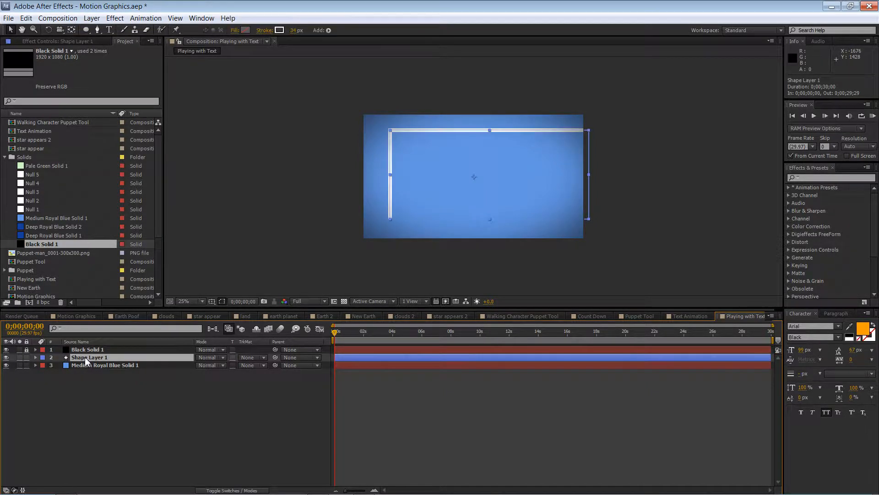
{"action": "left_click", "coordinate": [391, 177]}
{"action": "double_click", "coordinate": [390, 178]}
{"action": "left_click", "coordinate": [226, 40]}
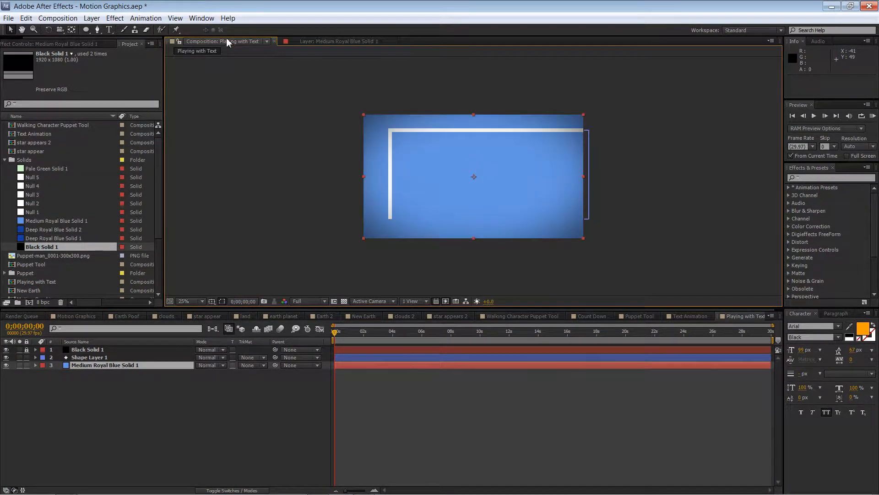
{"action": "left_click", "coordinate": [267, 152]}
{"action": "left_click", "coordinate": [384, 148]}
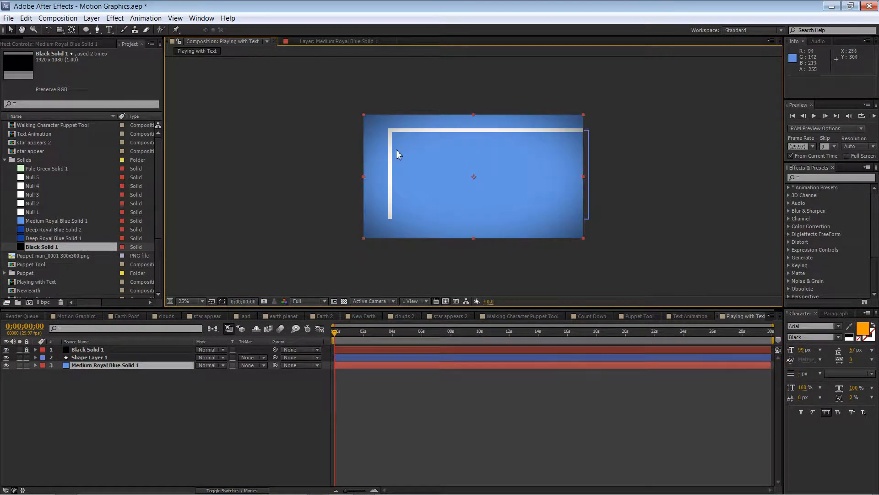
{"action": "left_click", "coordinate": [26, 365]}
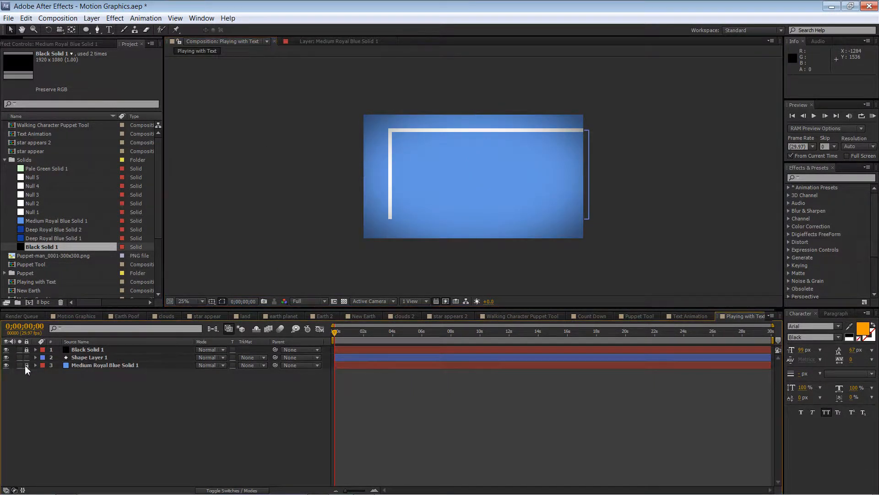
- Add Trim Paths to the shape layer and expand its settings
{"action": "left_click", "coordinate": [84, 357]}
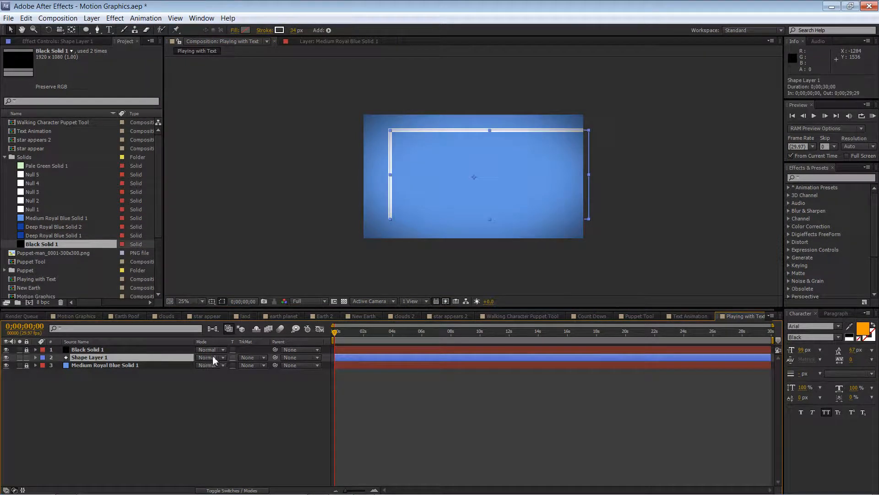
{"action": "left_click", "coordinate": [35, 357]}
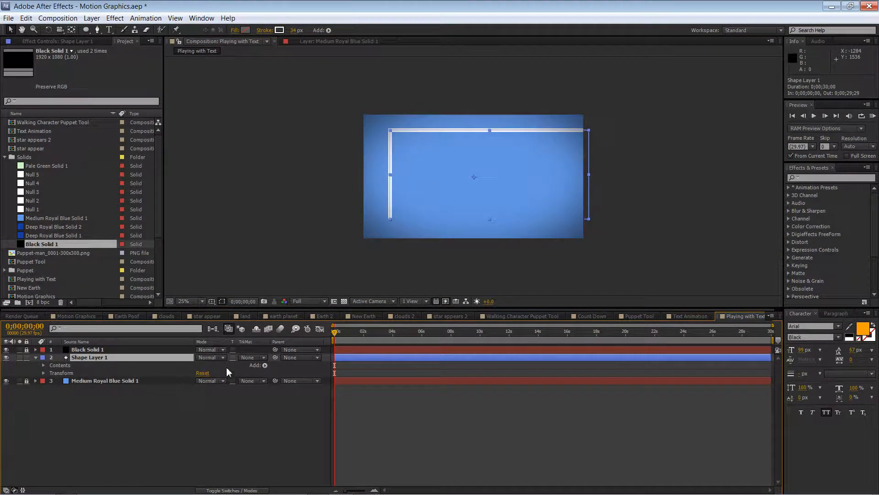
{"action": "left_click", "coordinate": [264, 365]}
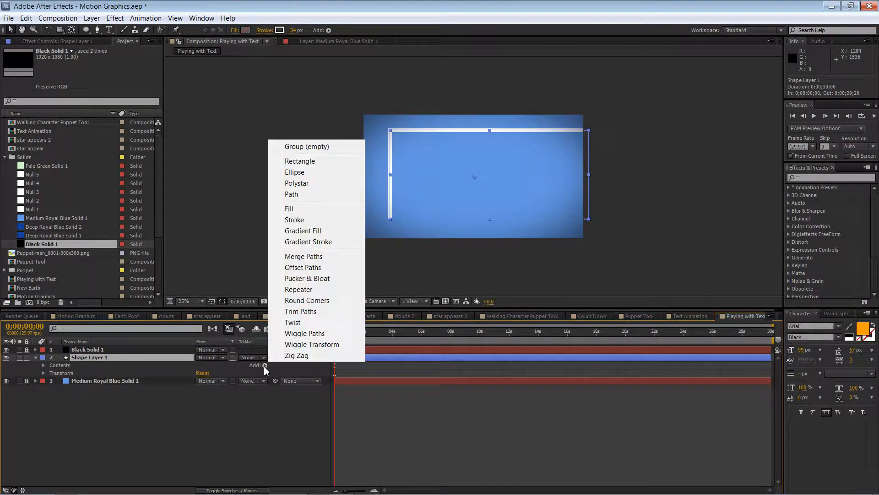
{"action": "left_click", "coordinate": [303, 316]}
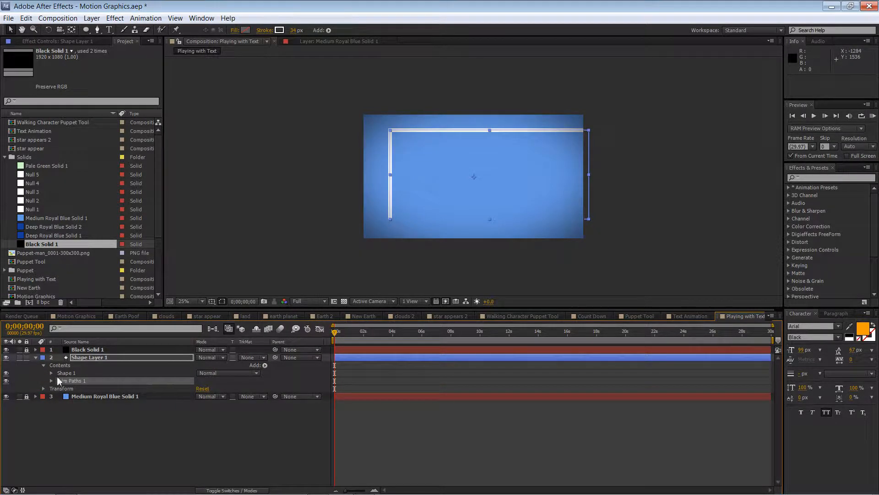
{"action": "left_click", "coordinate": [51, 381]}
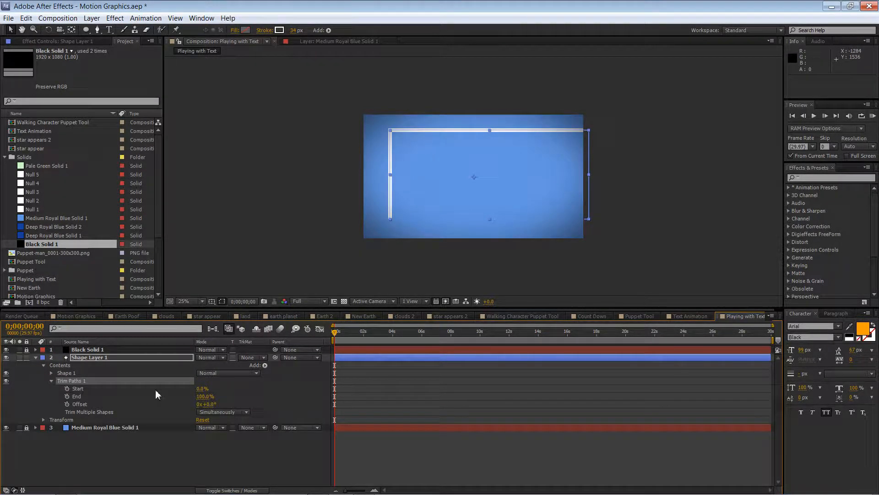
- Set the Trim Paths End to 0% and keyframe Start and End at 0;00;01;00
{"action": "mouse_move", "coordinate": [200, 388]}
{"action": "left_mouse_down"}
{"action": "mouse_move", "coordinate": [210, 388]}
{"action": "mouse_move", "coordinate": [198, 388]}
{"action": "left_mouse_up"}
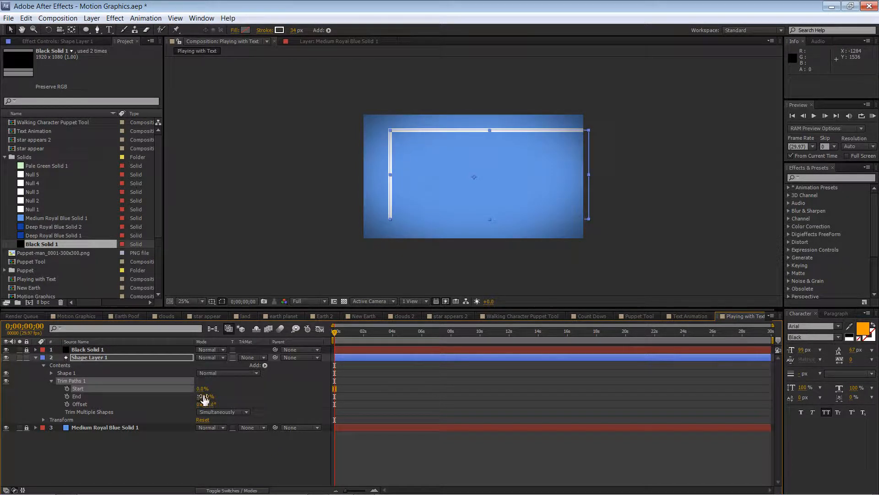
{"action": "mouse_move", "coordinate": [202, 396]}
{"action": "left_mouse_down"}
{"action": "mouse_move", "coordinate": [132, 383]}
{"action": "mouse_move", "coordinate": [190, 384]}
{"action": "mouse_move", "coordinate": [163, 383]}
{"action": "mouse_move", "coordinate": [204, 388]}
{"action": "mouse_move", "coordinate": [118, 384]}
{"action": "left_mouse_up"}
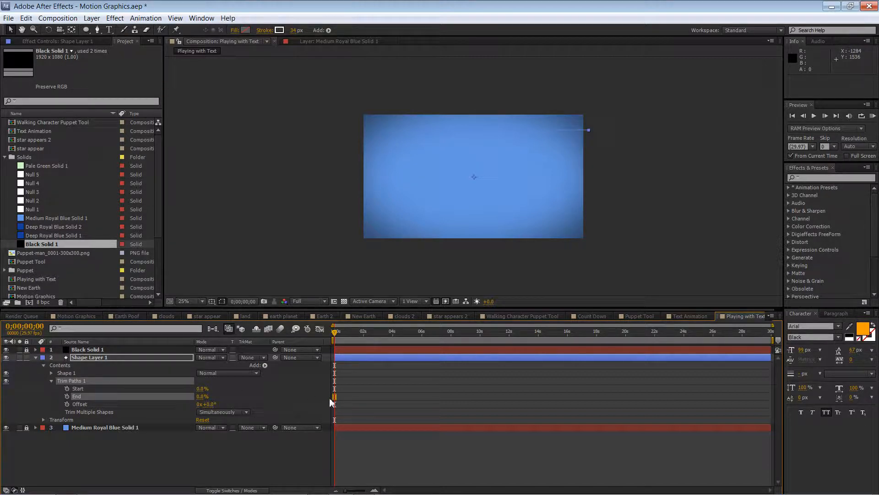
{"action": "left_click", "coordinate": [337, 331]}
{"action": "key", "text": "Page_Down"}
{"action": "left_click", "coordinate": [67, 389]}
{"action": "left_click", "coordinate": [67, 396]}
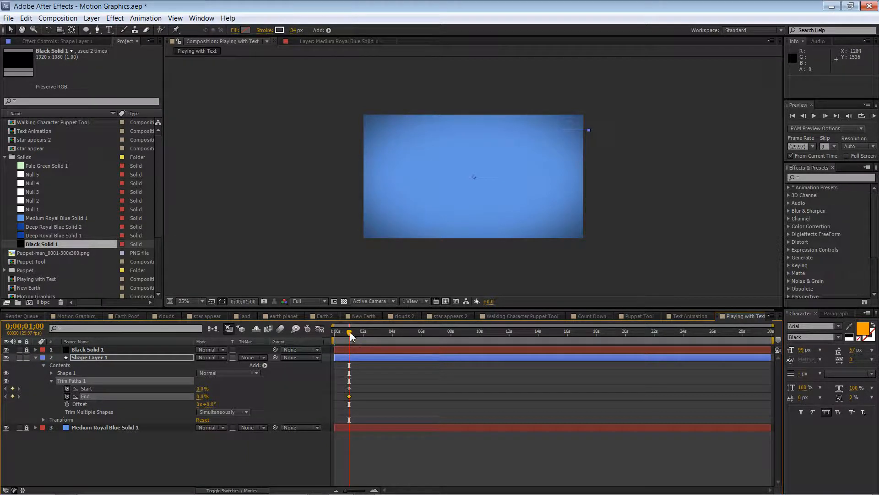
- At 0;00;03;01, keyframe the Trim Paths End at 100% and Start at 71%, then deselect the shape layer
{"action": "left_click_drag", "start_coordinate": [368, 336], "coordinate": [363, 336]}
{"action": "left_click_drag", "start_coordinate": [202, 396], "coordinate": [261, 403]}
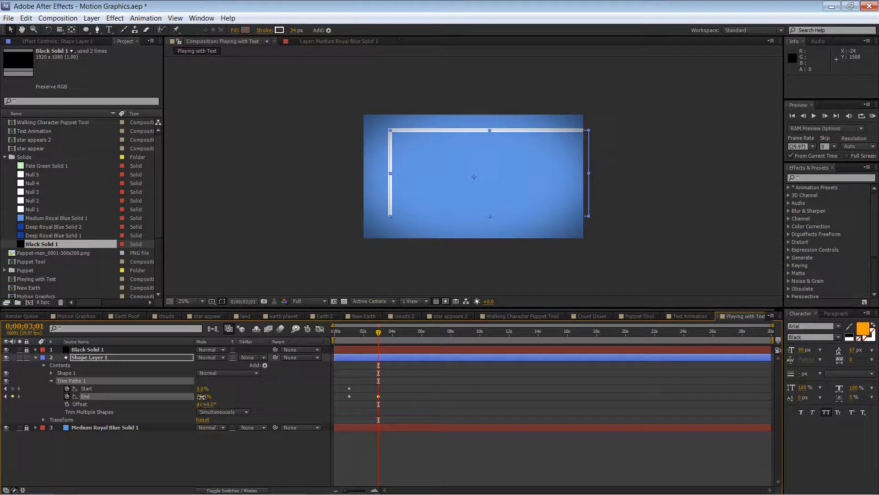
{"action": "mouse_move", "coordinate": [201, 396]}
{"action": "left_mouse_down"}
{"action": "mouse_move", "coordinate": [232, 398]}
{"action": "mouse_move", "coordinate": [209, 387]}
{"action": "mouse_move", "coordinate": [236, 388]}
{"action": "left_mouse_up"}
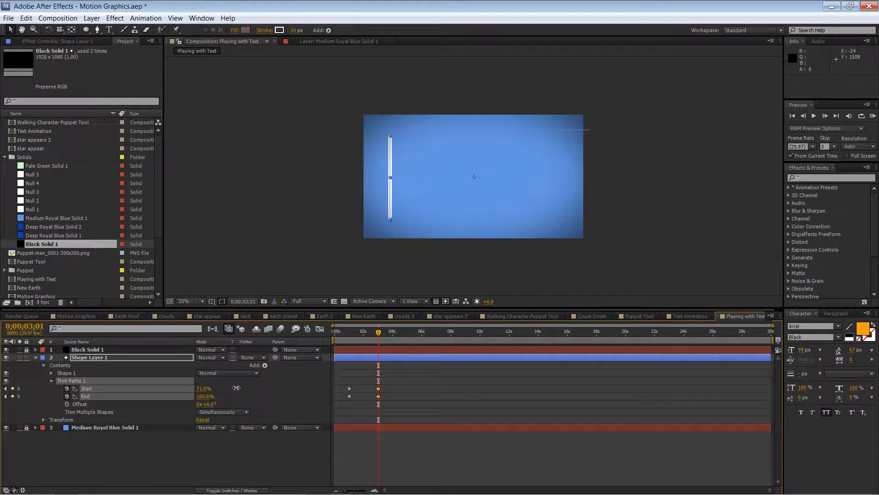
{"action": "left_click", "coordinate": [276, 264]}
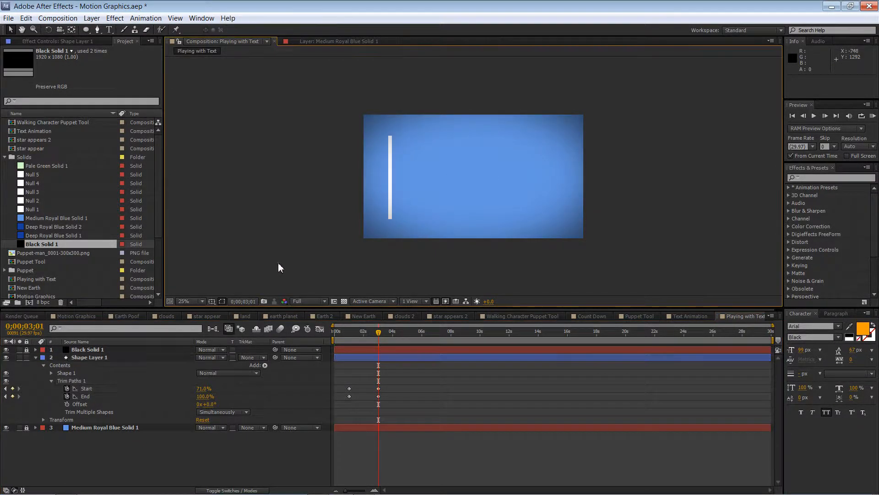
- Examine the white line's trim animation around three seconds with the composition enlarged to 50%
{"action": "mouse_move", "coordinate": [383, 330]}
{"action": "left_mouse_down"}
{"action": "mouse_move", "coordinate": [348, 332]}
{"action": "mouse_move", "coordinate": [389, 330]}
{"action": "mouse_move", "coordinate": [356, 330]}
{"action": "mouse_move", "coordinate": [377, 331]}
{"action": "left_mouse_up"}
{"action": "scroll", "coordinate": [388, 241], "scroll_direction": "up", "scroll_amount": 4}
{"action": "scroll", "coordinate": [391, 249], "scroll_direction": "down", "scroll_amount": 2}
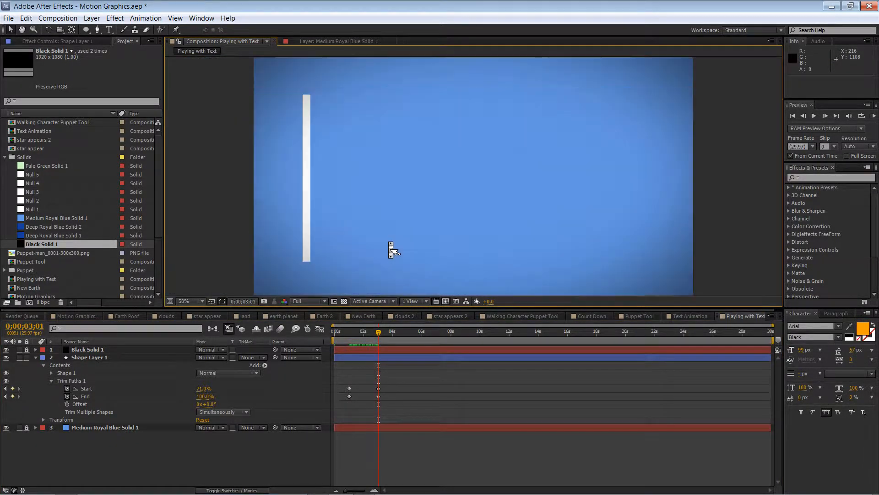
{"action": "left_click_drag", "start_coordinate": [389, 243], "coordinate": [418, 228]}
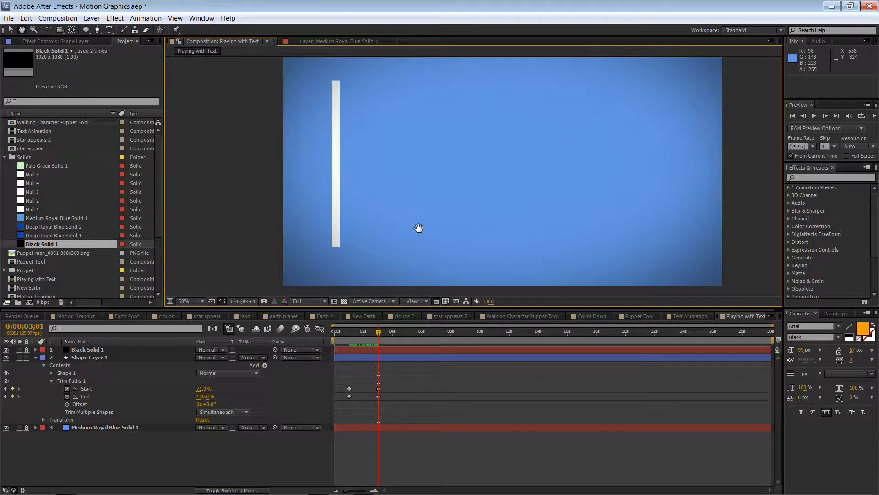
{"action": "key", "text": "v"}
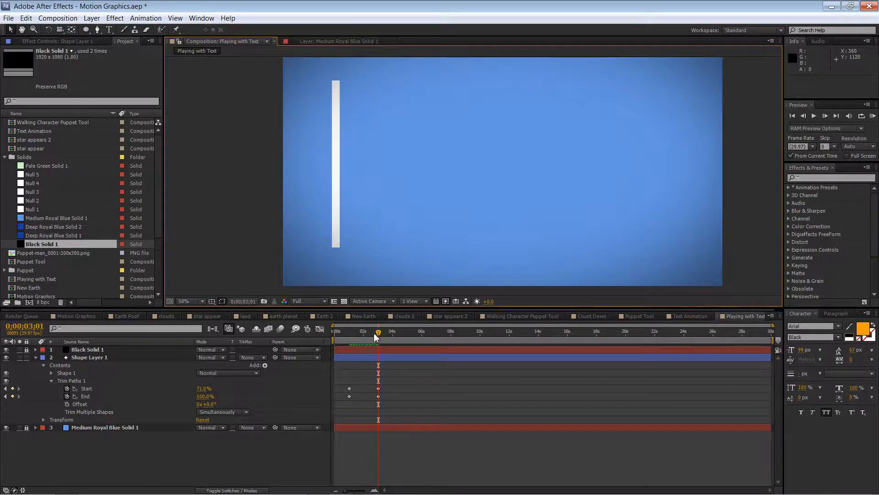
{"action": "mouse_move", "coordinate": [378, 333]}
{"action": "left_mouse_down"}
{"action": "mouse_move", "coordinate": [346, 333]}
{"action": "mouse_move", "coordinate": [381, 332]}
{"action": "left_mouse_up"}
{"action": "mouse_move", "coordinate": [384, 333]}
{"action": "left_mouse_down"}
{"action": "mouse_move", "coordinate": [367, 336]}
{"action": "mouse_move", "coordinate": [378, 340]}
{"action": "left_mouse_up"}
{"action": "key", "text": "Tab"}
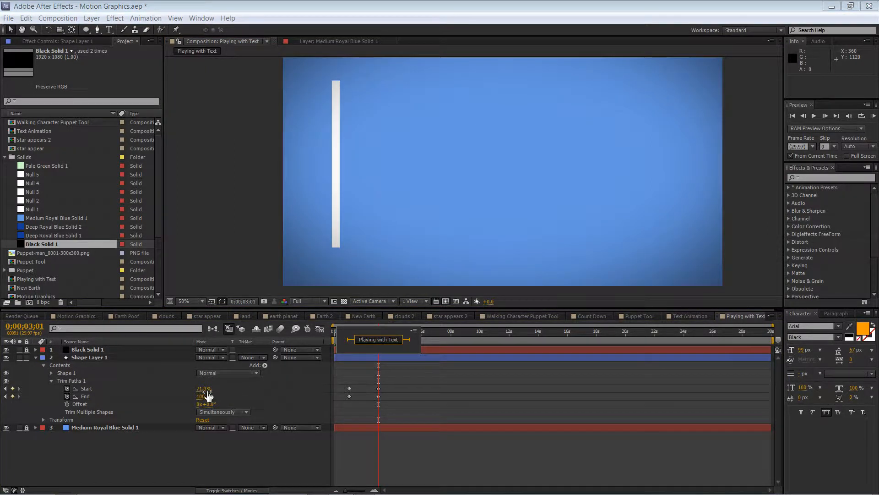
- Raise the Trim Paths Start keyframe at 0;00;03;01 to 76% and add a 71% Start keyframe at 0;00;03;21
{"action": "left_click_drag", "start_coordinate": [205, 389], "coordinate": [209, 394]}
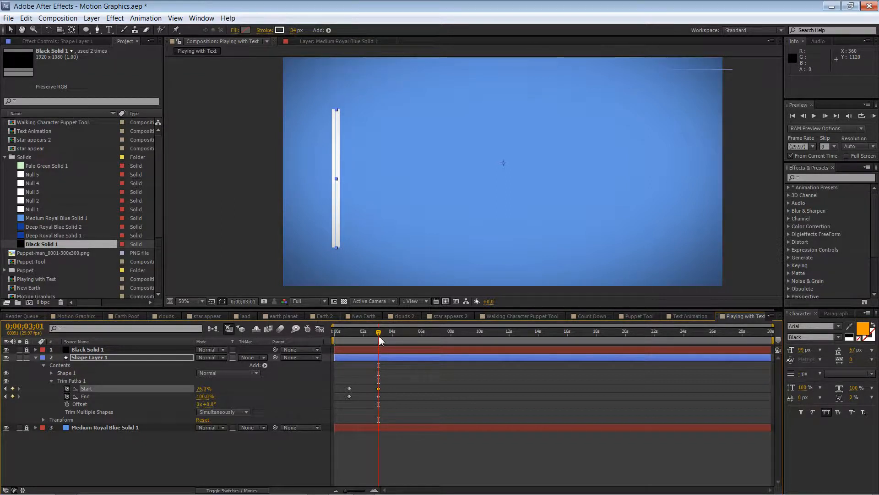
{"action": "left_click_drag", "start_coordinate": [379, 337], "coordinate": [386, 337]}
{"action": "left_click_drag", "start_coordinate": [387, 335], "coordinate": [390, 335]}
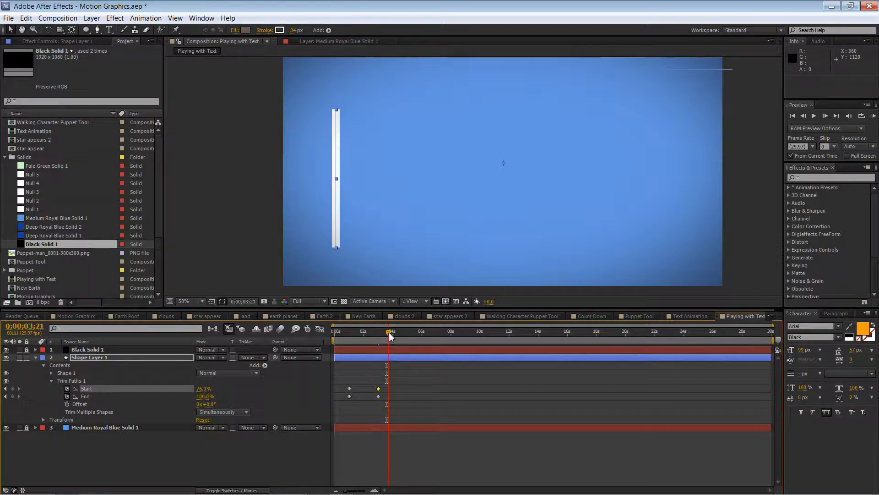
{"action": "left_click_drag", "start_coordinate": [201, 389], "coordinate": [200, 388]}
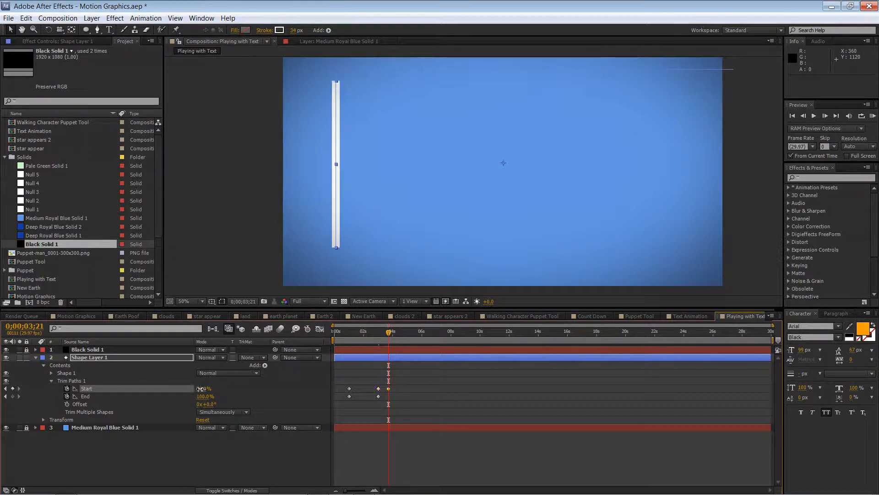
- Apply Easy Ease to all the Trim Paths Start and End keyframes
{"action": "left_click", "coordinate": [394, 390]}
{"action": "left_click_drag", "start_coordinate": [398, 385], "coordinate": [345, 403]}
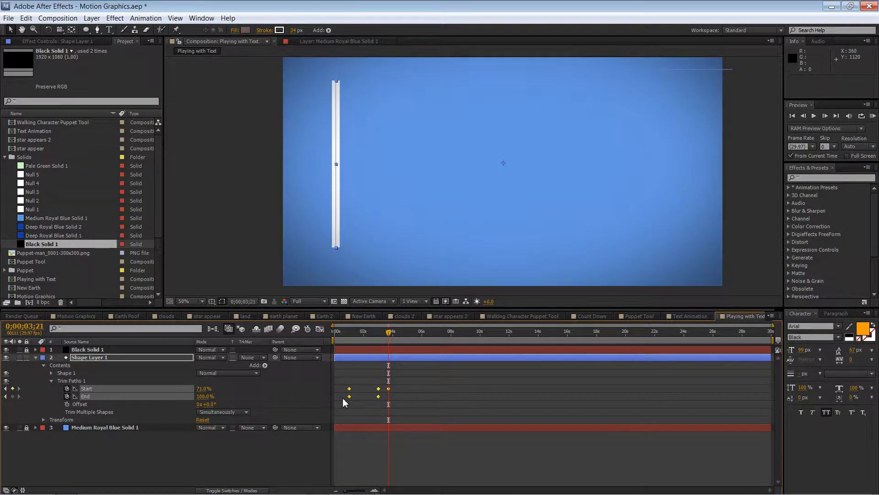
{"action": "right_click", "coordinate": [349, 395]}
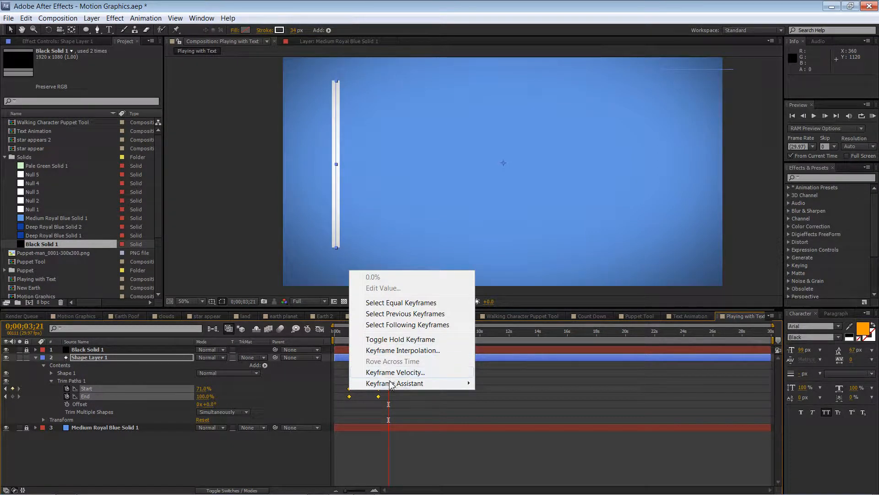
{"action": "mouse_move", "coordinate": [391, 384]}
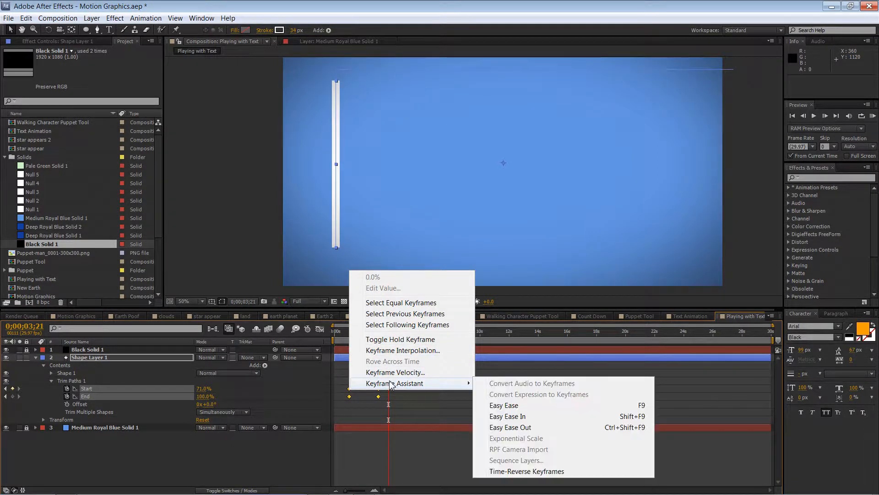
{"action": "left_click", "coordinate": [512, 407]}
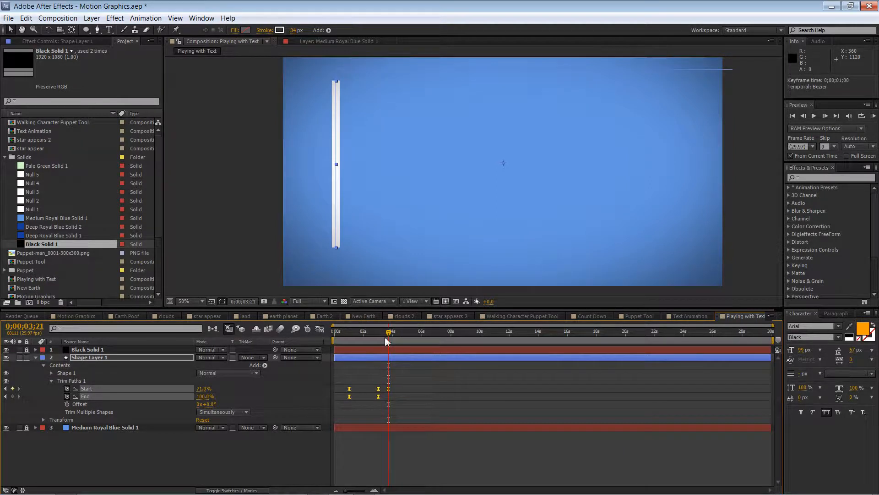
- Scrub through the eased animation and move the last Trim Paths Start keyframe to 0;00;04;04
{"action": "left_click_drag", "start_coordinate": [341, 330], "coordinate": [390, 339]}
{"action": "left_click_drag", "start_coordinate": [388, 388], "coordinate": [393, 390]}
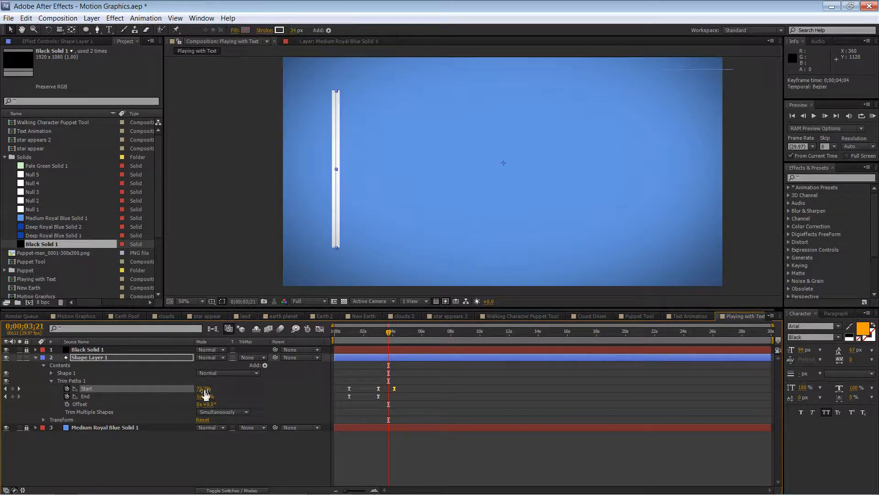
- Adjust the Trim Paths Start value at 0;00;03;21 as a new keyframe and add a 70.2% Start keyframe at 0;00;04;10
{"action": "left_click_drag", "start_coordinate": [204, 388], "coordinate": [218, 388]}
{"action": "mouse_move", "coordinate": [388, 337]}
{"action": "left_mouse_down"}
{"action": "mouse_move", "coordinate": [369, 334]}
{"action": "mouse_move", "coordinate": [396, 337]}
{"action": "left_mouse_up"}
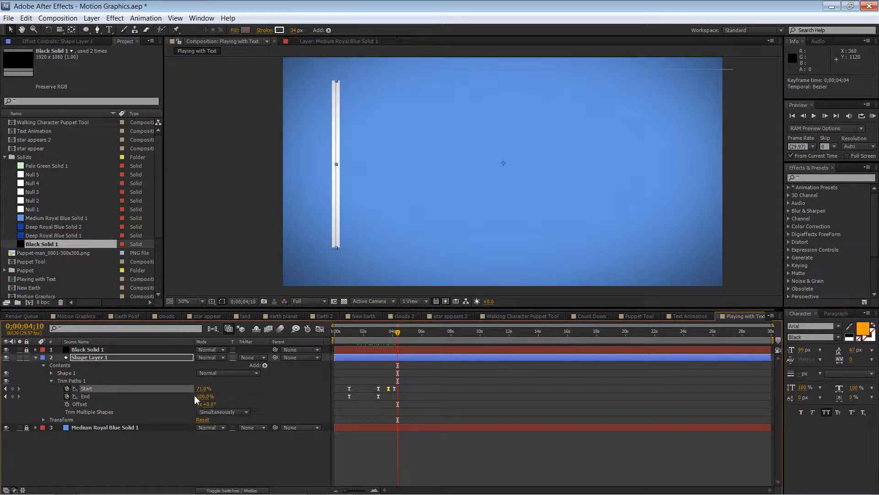
{"action": "left_click_drag", "start_coordinate": [200, 388], "coordinate": [199, 390]}
{"action": "mouse_move", "coordinate": [389, 335]}
{"action": "left_mouse_down"}
{"action": "mouse_move", "coordinate": [350, 334]}
{"action": "mouse_move", "coordinate": [406, 337]}
{"action": "left_mouse_up"}
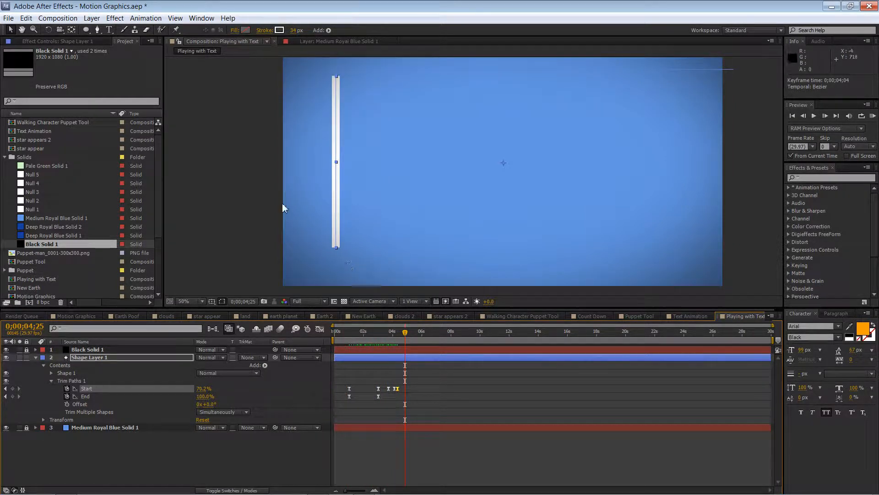
{"action": "left_click", "coordinate": [248, 188]}
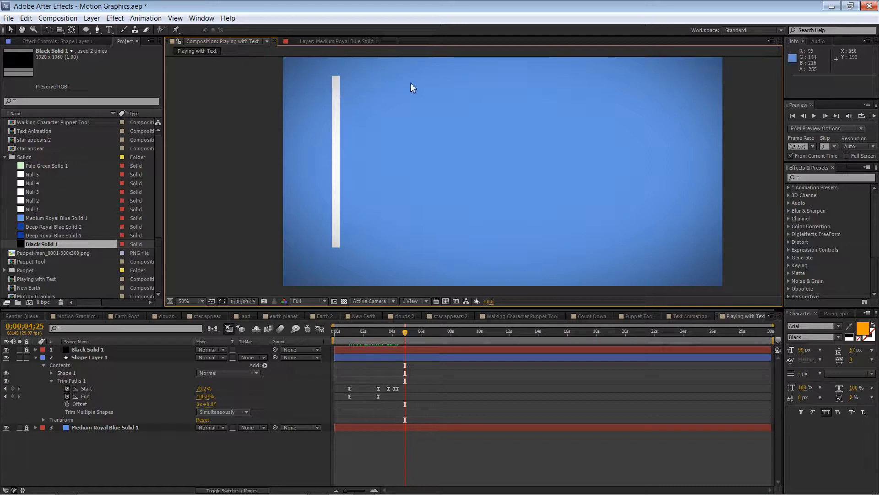
- Create a text layer reading "DO" just to the right of the white line
{"action": "left_click", "coordinate": [109, 30]}
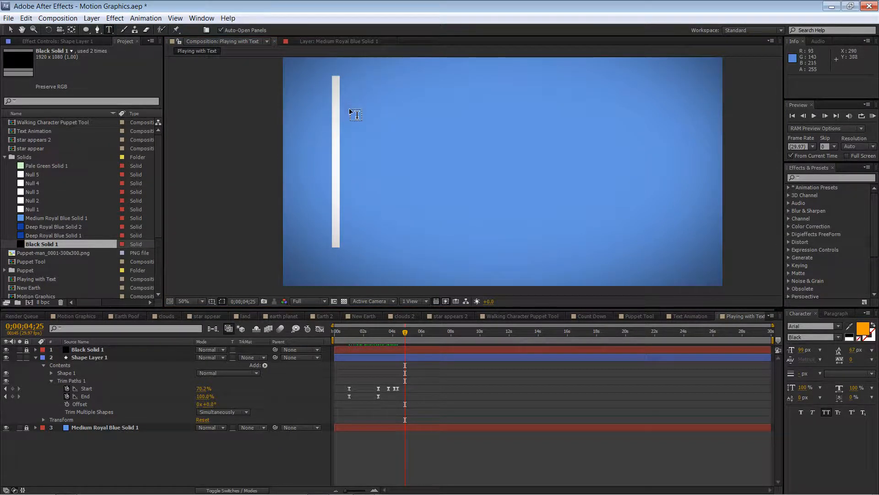
{"action": "left_click", "coordinate": [355, 128]}
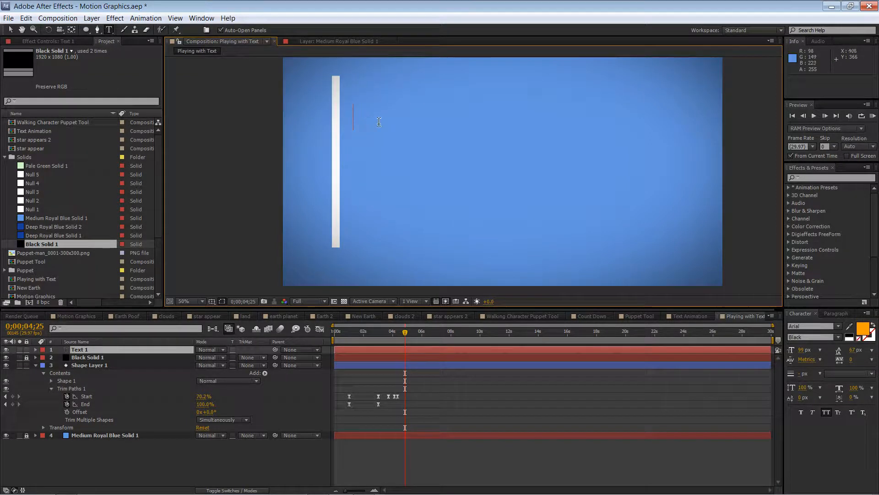
{"action": "type", "text": "DO"}
- Left-align the "DO" text and change its fill color to white
{"action": "key", "text": "ctrl+a"}
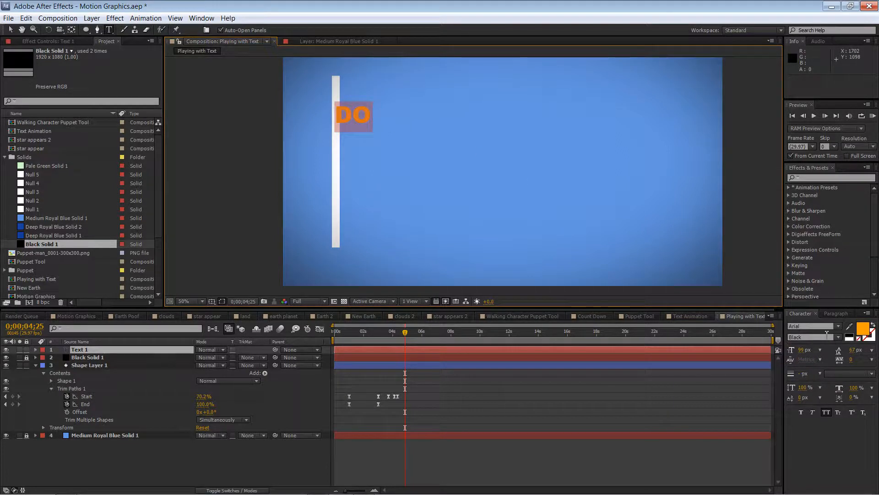
{"action": "left_click", "coordinate": [834, 313]}
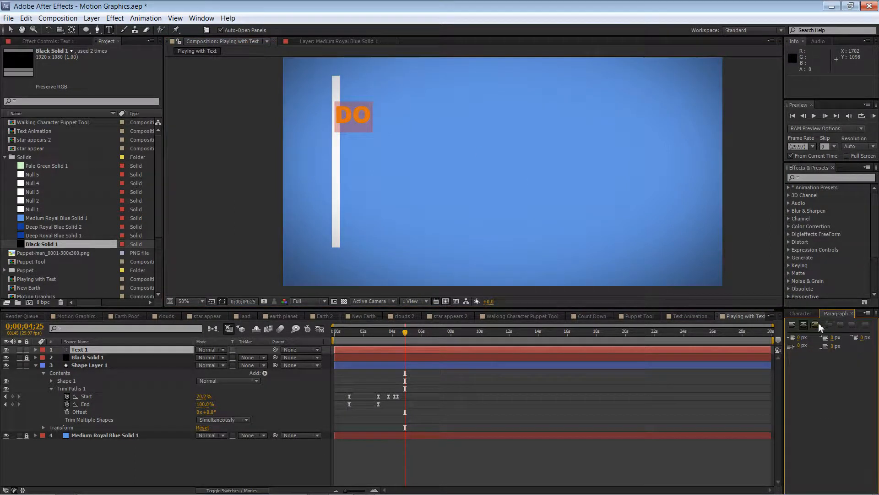
{"action": "left_click", "coordinate": [792, 325]}
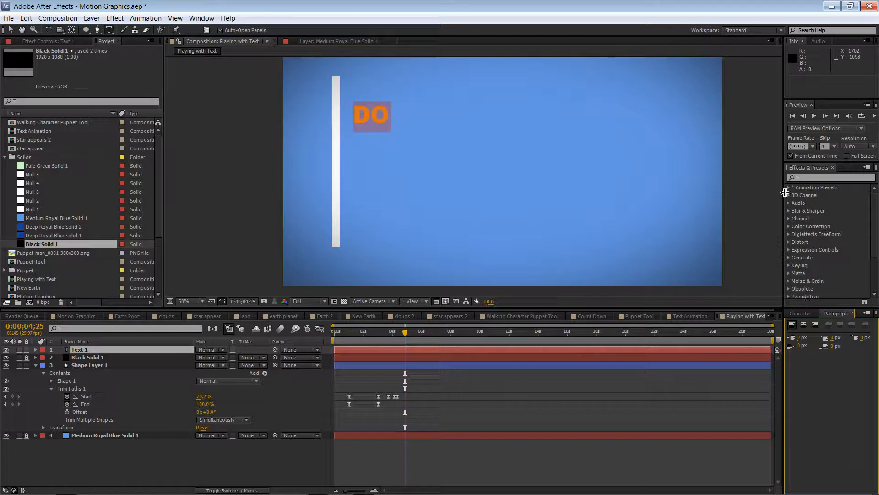
{"action": "left_click", "coordinate": [799, 314]}
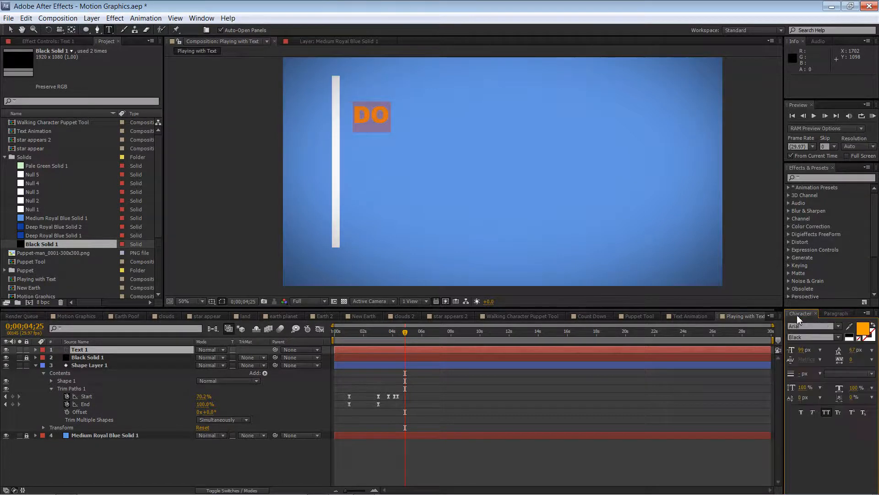
{"action": "left_click", "coordinate": [855, 338]}
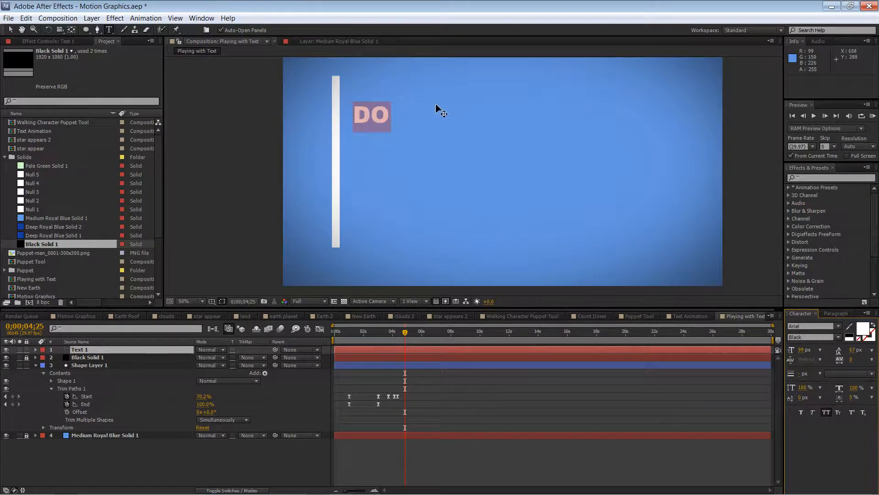
- Set the leading of the whole text to Auto
{"action": "left_click", "coordinate": [385, 120]}
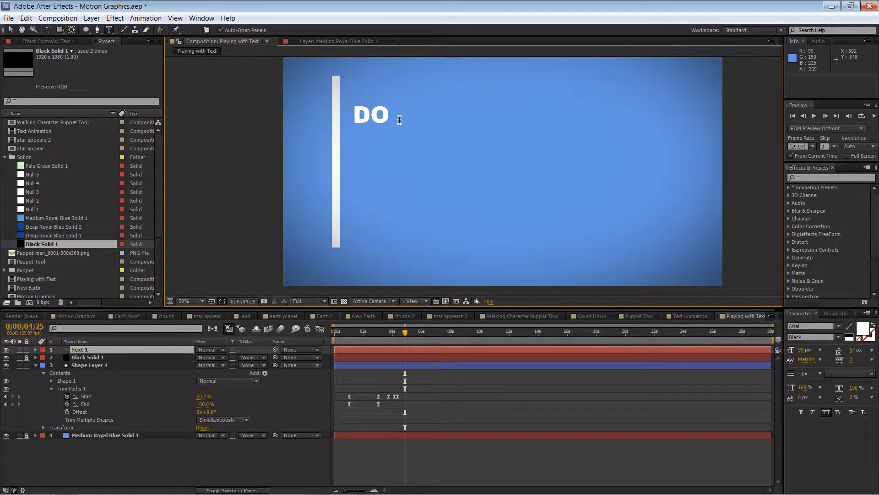
{"action": "key", "text": "Return"}
{"action": "key", "text": "ctrl+a"}
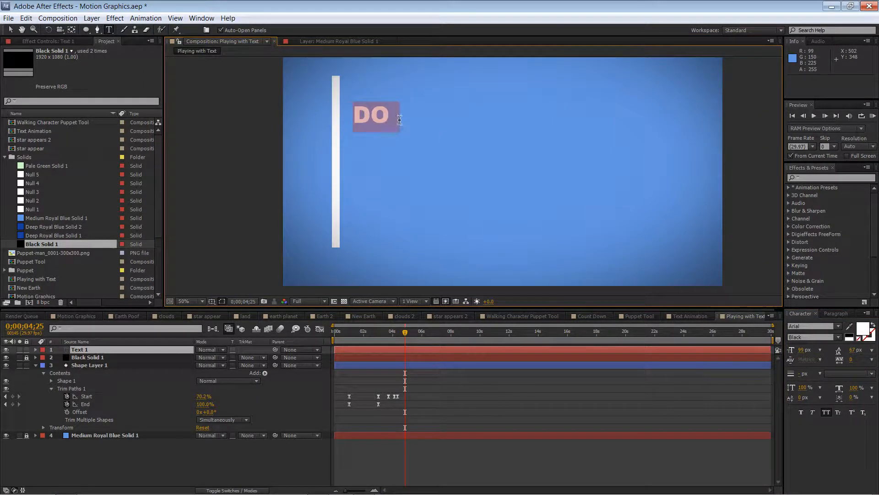
{"action": "left_click", "coordinate": [854, 352]}
{"action": "left_click", "coordinate": [870, 350]}
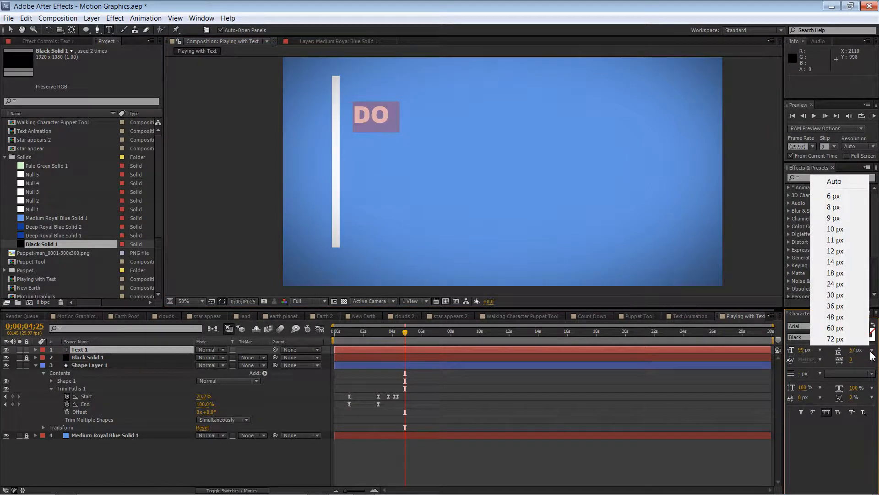
{"action": "left_click", "coordinate": [827, 180]}
- Add "SOMETHING", "WITH" and "THIS" on separate lines below "DO"
{"action": "left_click", "coordinate": [394, 111]}
{"action": "key", "text": "Return"}
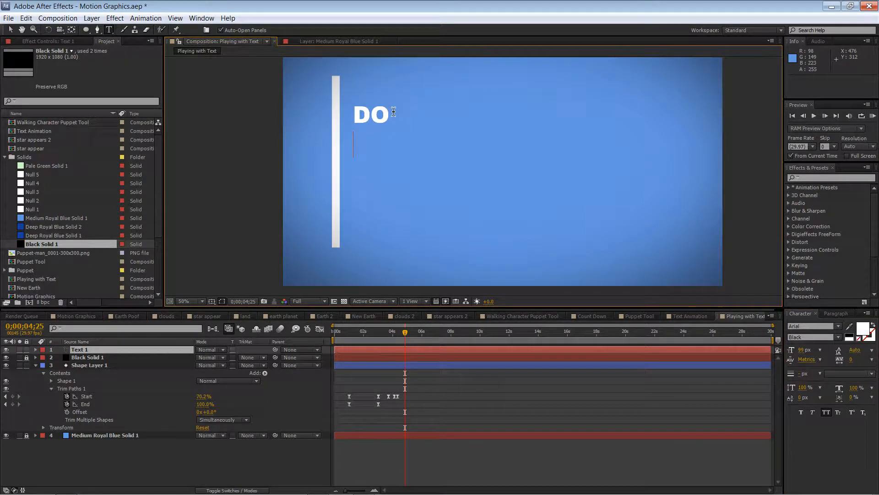
{"action": "type", "text": "SOMETHING"}
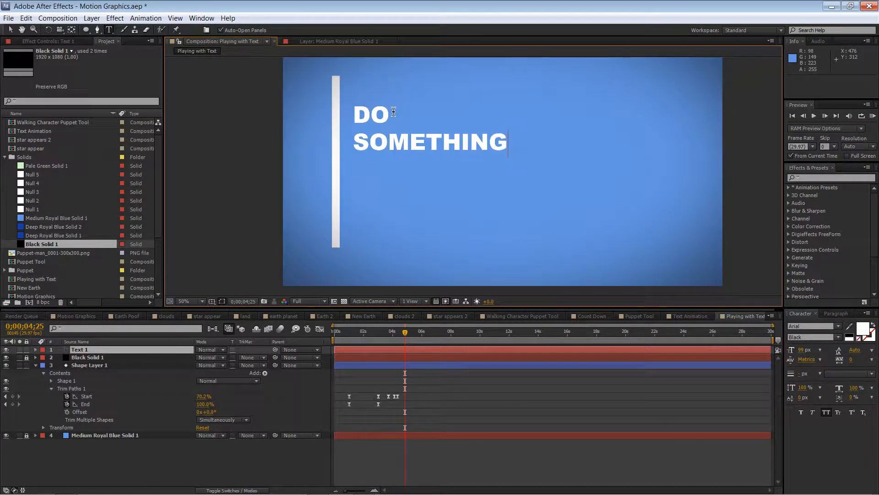
{"action": "key", "text": "Return"}
{"action": "type", "text": "WITH"}
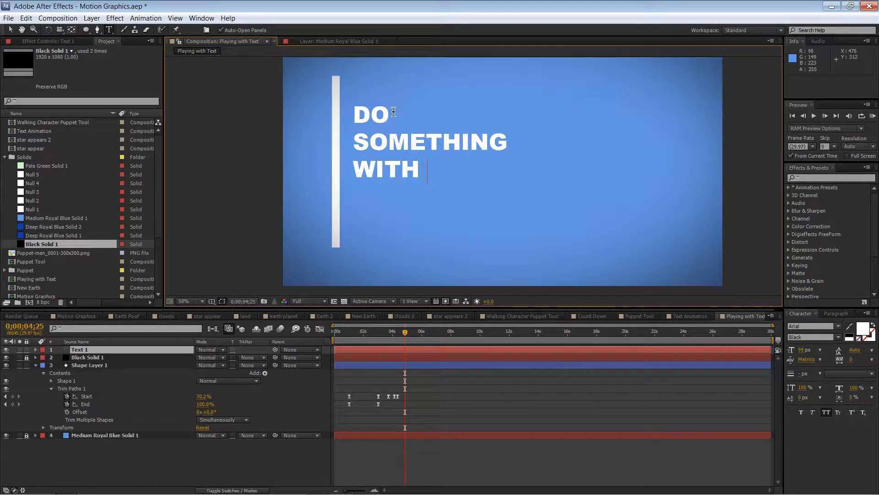
{"action": "key", "text": "Return"}
{"action": "type", "text": "THIS"}
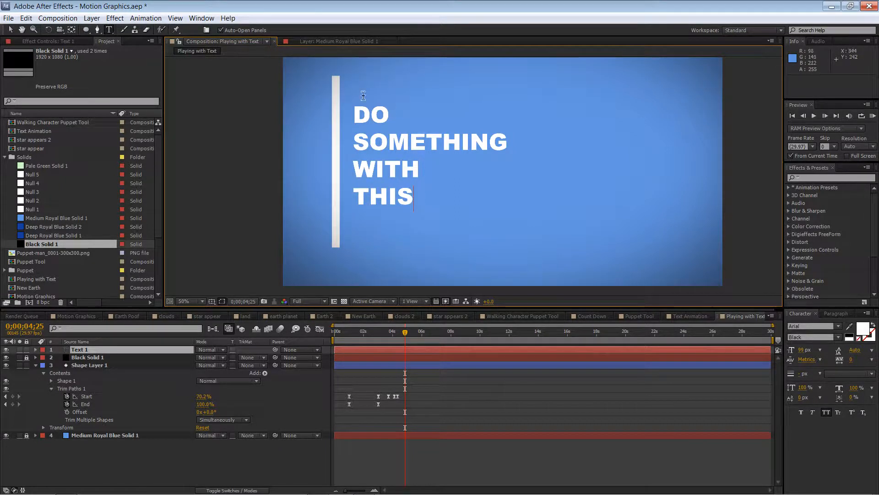
- Move the text block closer to the white line, to position 278, 372
{"action": "left_click", "coordinate": [10, 30]}
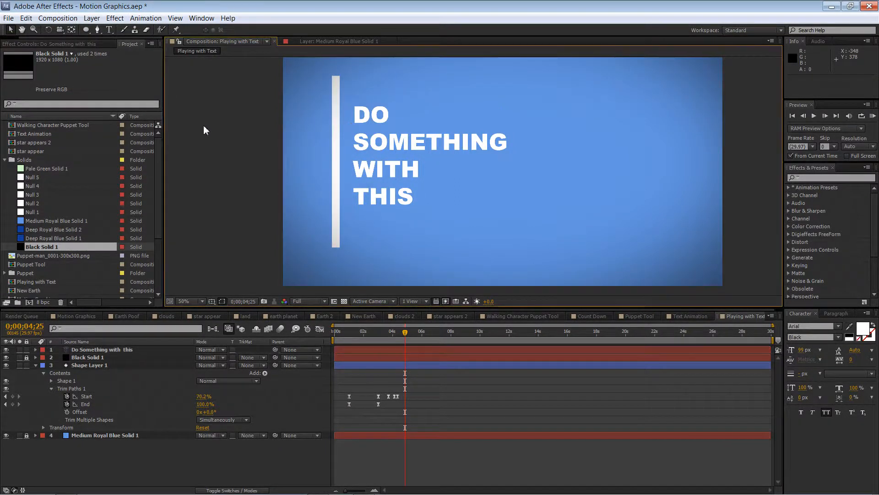
{"action": "left_click", "coordinate": [375, 118]}
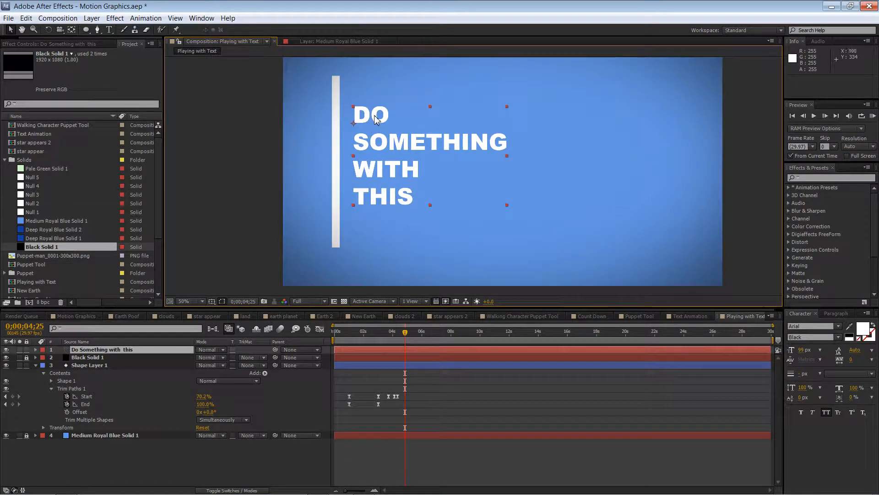
{"action": "left_click_drag", "start_coordinate": [375, 118], "coordinate": [369, 119]}
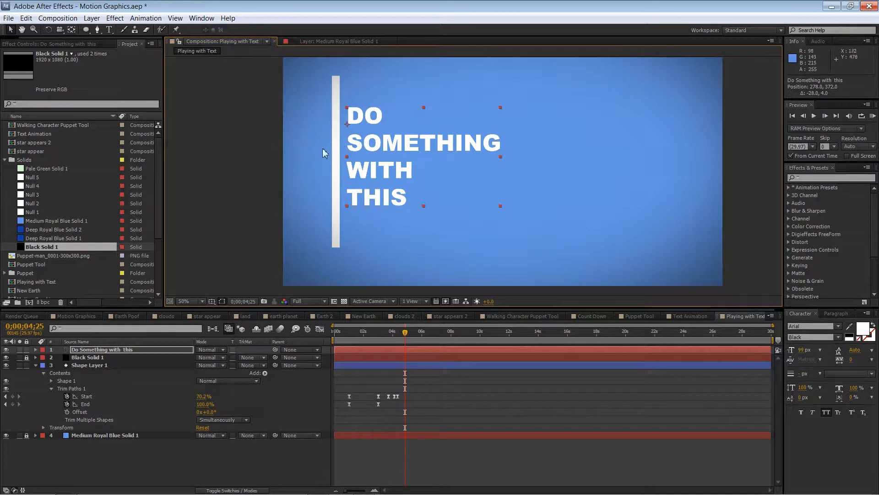
{"action": "double_click", "coordinate": [351, 120]}
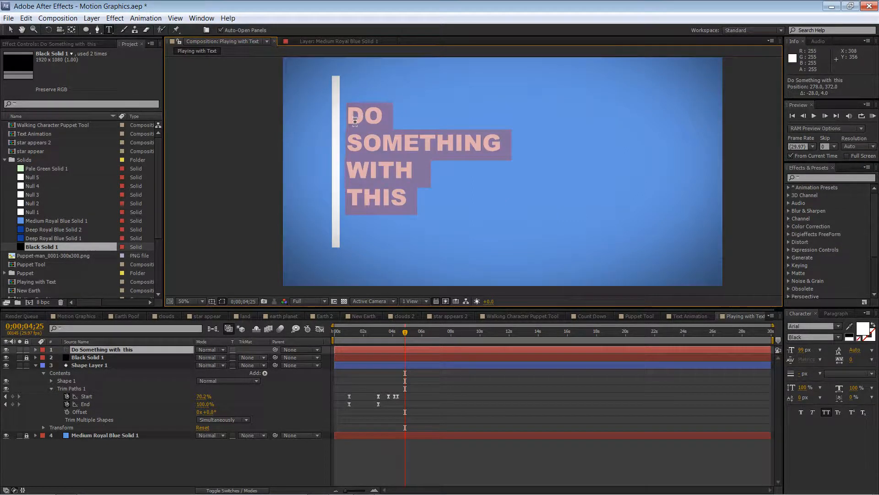
{"action": "left_click", "coordinate": [10, 29]}
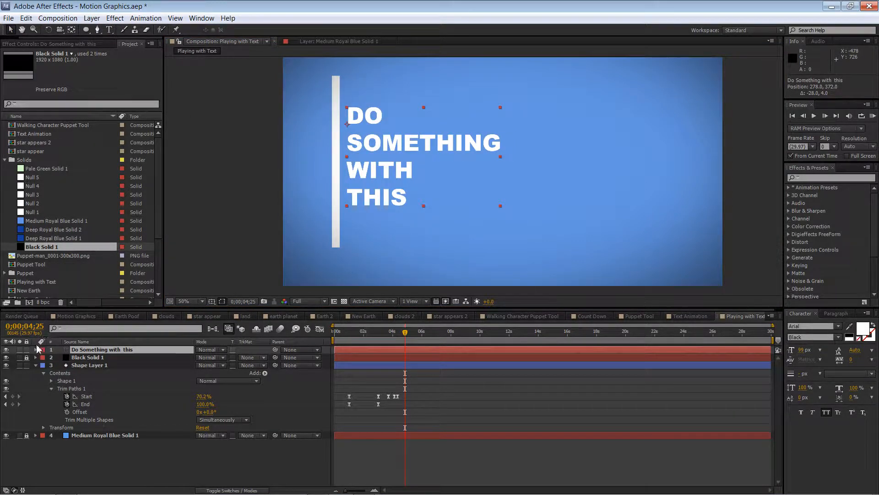
- Add a Position animator to the text layer and set its Position to -747, 0
{"action": "left_click", "coordinate": [36, 350]}
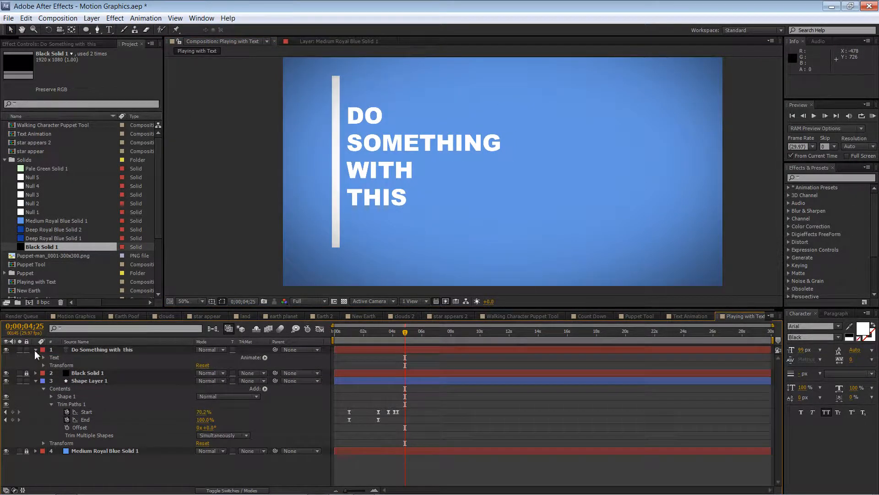
{"action": "left_click", "coordinate": [265, 357]}
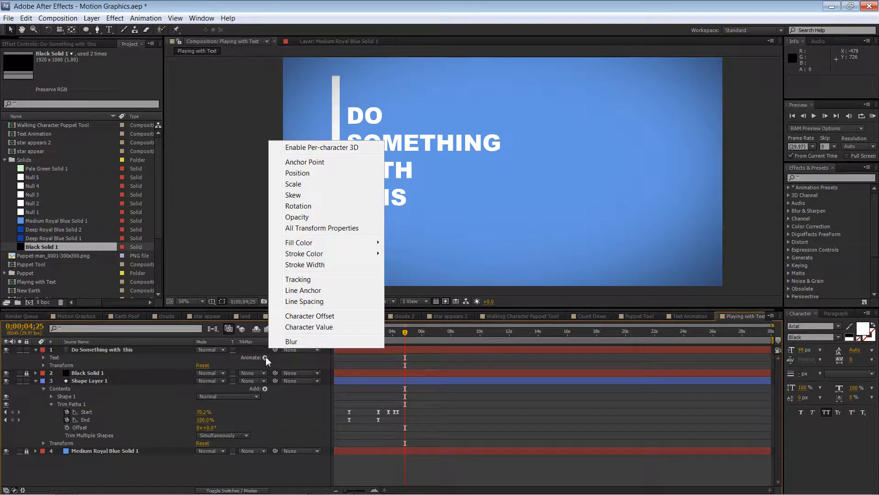
{"action": "left_click", "coordinate": [307, 175]}
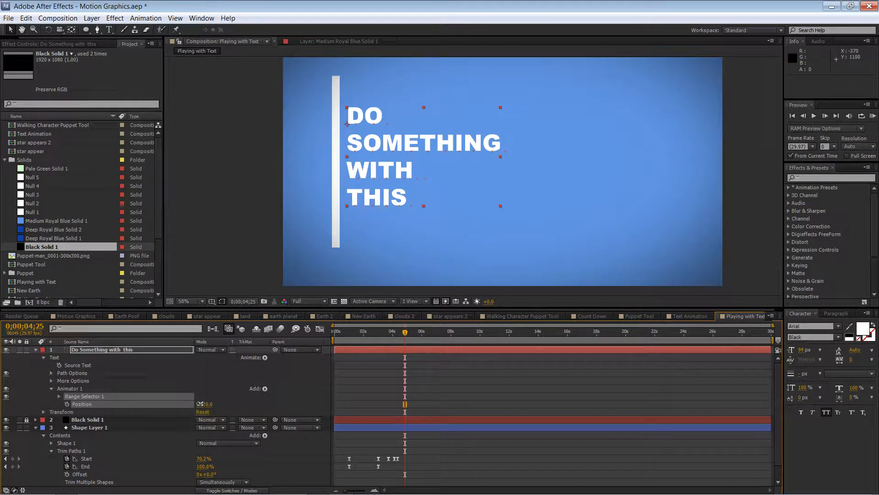
{"action": "left_click_drag", "start_coordinate": [201, 404], "coordinate": [47, 390]}
{"action": "left_click_drag", "start_coordinate": [203, 409], "coordinate": [78, 412]}
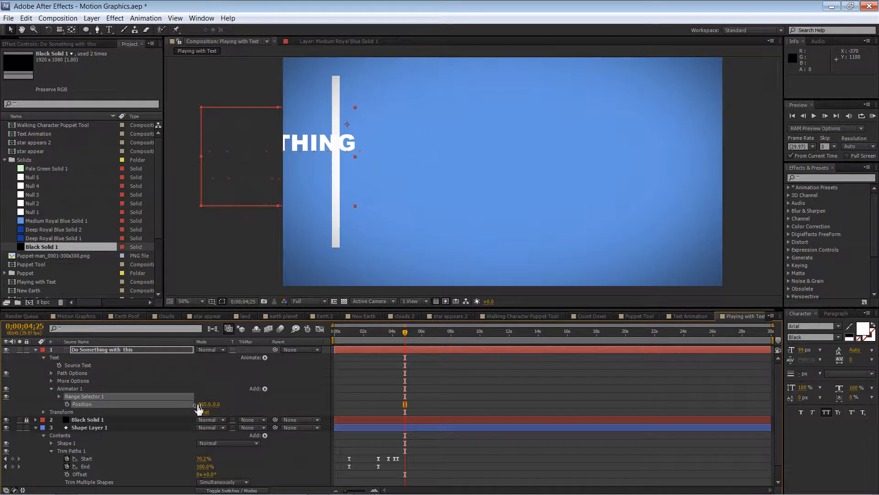
{"action": "left_click_drag", "start_coordinate": [204, 404], "coordinate": [150, 403]}
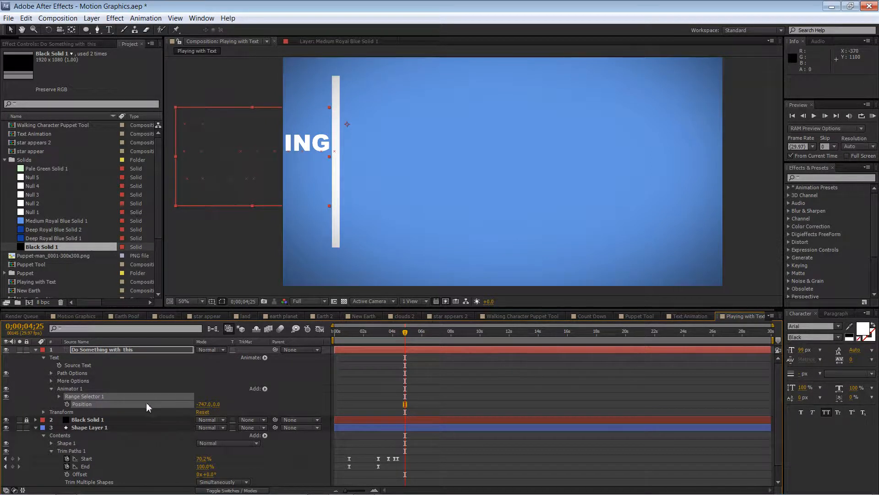
- Raise Range Selector 1's Start to 100%, base the selector on Lines, and test it by returning Start to 0%
{"action": "left_click", "coordinate": [59, 396]}
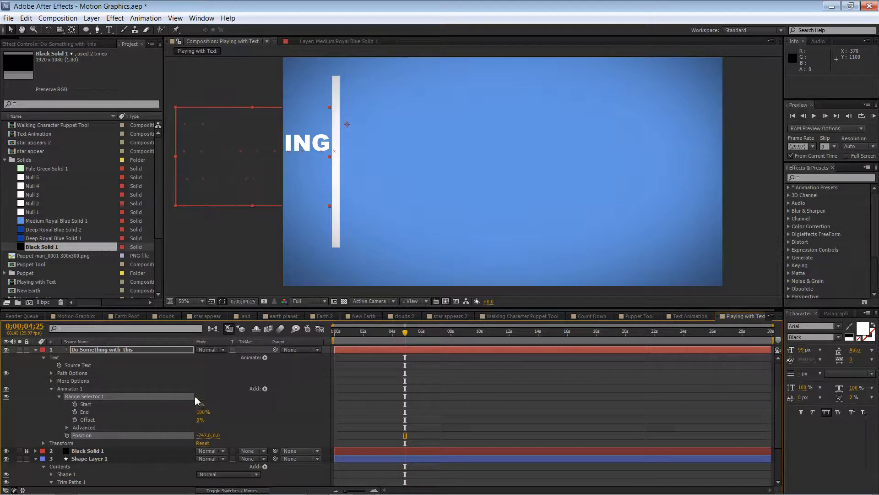
{"action": "left_click_drag", "start_coordinate": [202, 406], "coordinate": [262, 406]}
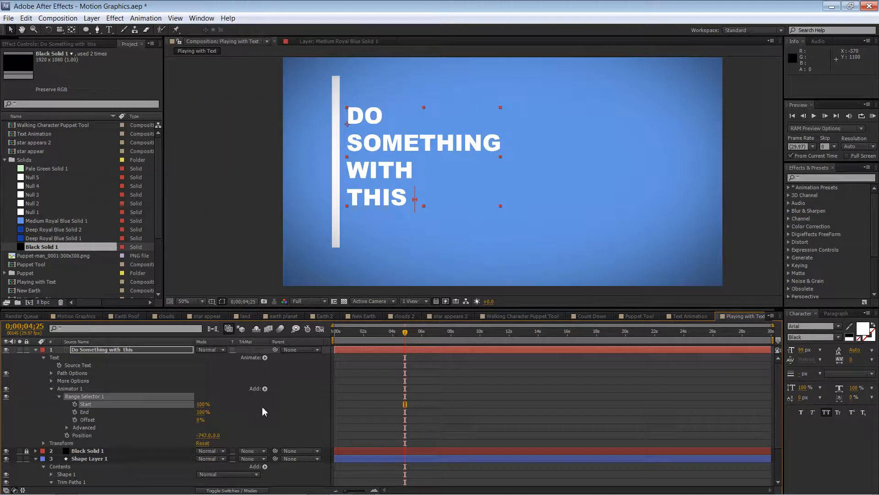
{"action": "left_click", "coordinate": [67, 428]}
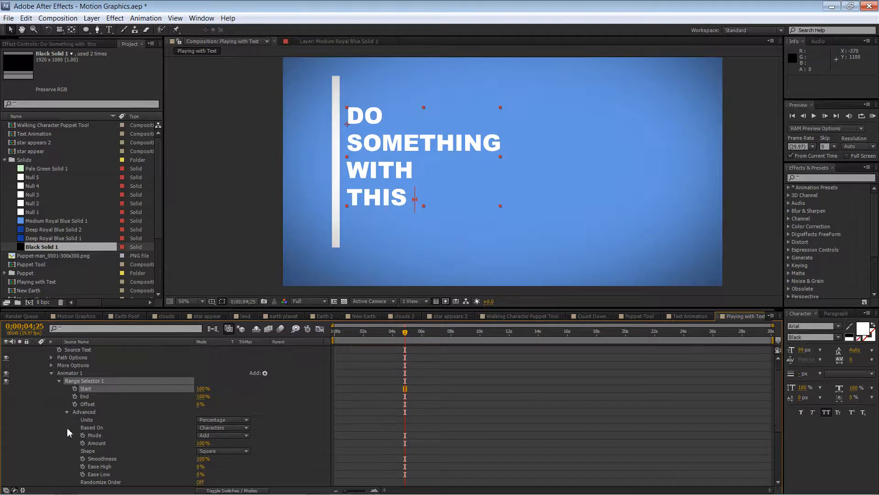
{"action": "left_click", "coordinate": [220, 428]}
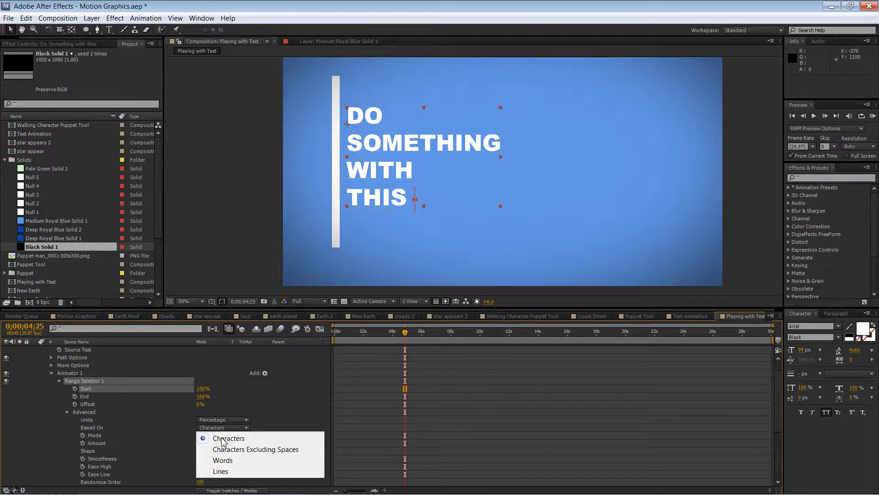
{"action": "left_click", "coordinate": [222, 472]}
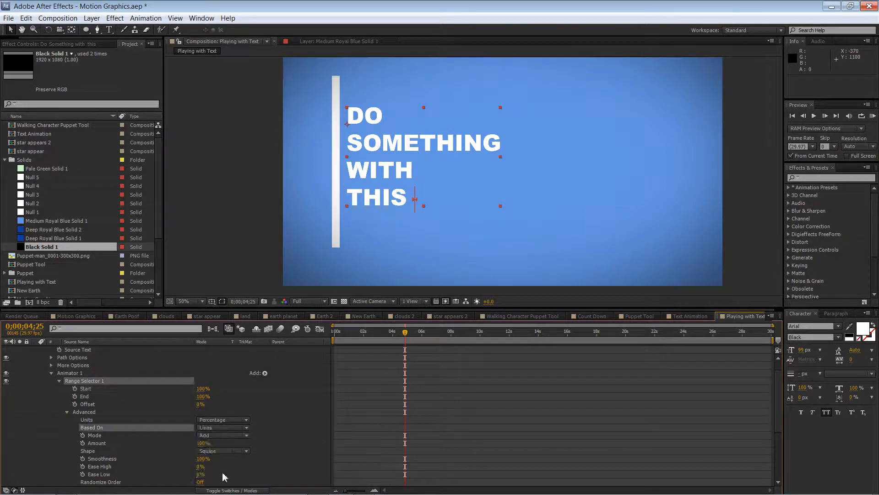
{"action": "left_click_drag", "start_coordinate": [203, 388], "coordinate": [127, 397]}
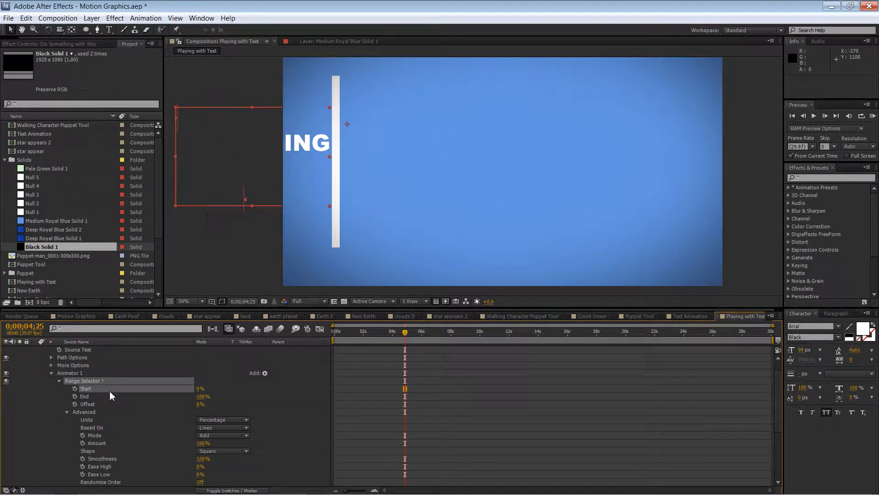
- Base Range Selector 1 on Words and set its Start to 100%
{"action": "left_click", "coordinate": [226, 425]}
{"action": "left_click", "coordinate": [219, 458]}
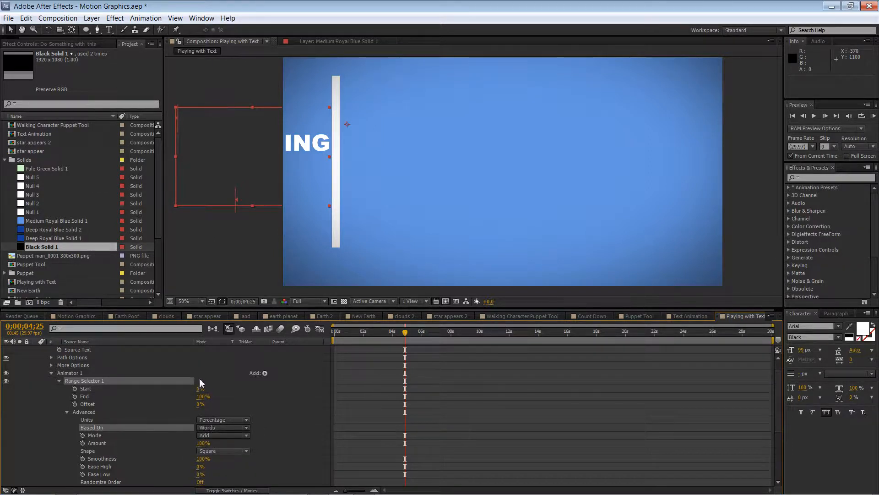
{"action": "left_click_drag", "start_coordinate": [200, 393], "coordinate": [261, 399]}
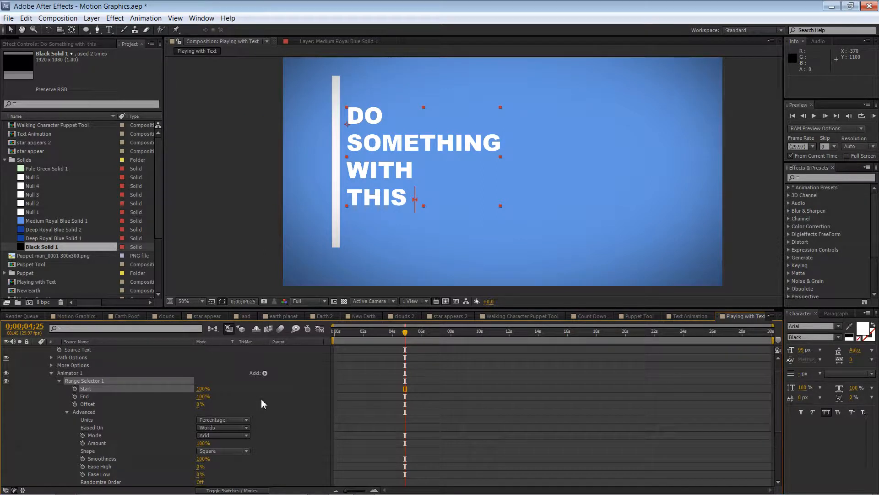
- Set both Ease High and Ease Low of the text's Range Selector 1 to 100%
{"action": "left_click", "coordinate": [217, 434]}
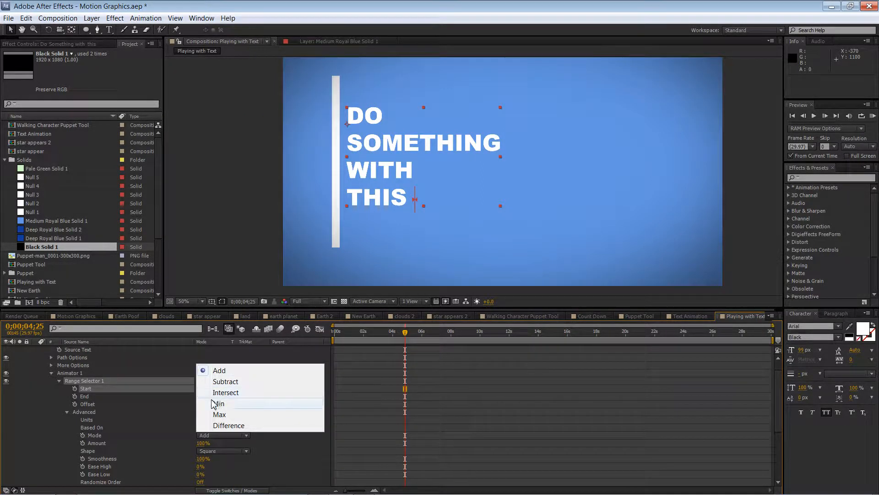
{"action": "left_click", "coordinate": [116, 435]}
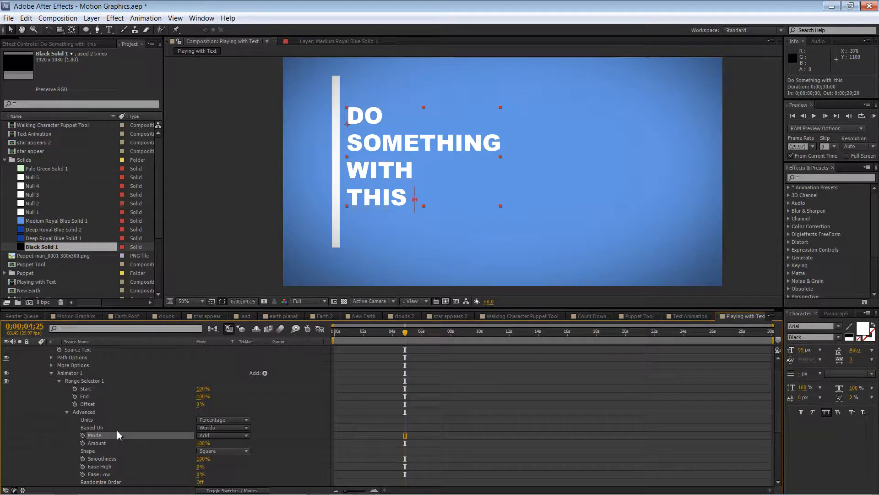
{"action": "scroll", "coordinate": [120, 439], "scroll_direction": "down", "scroll_amount": 1}
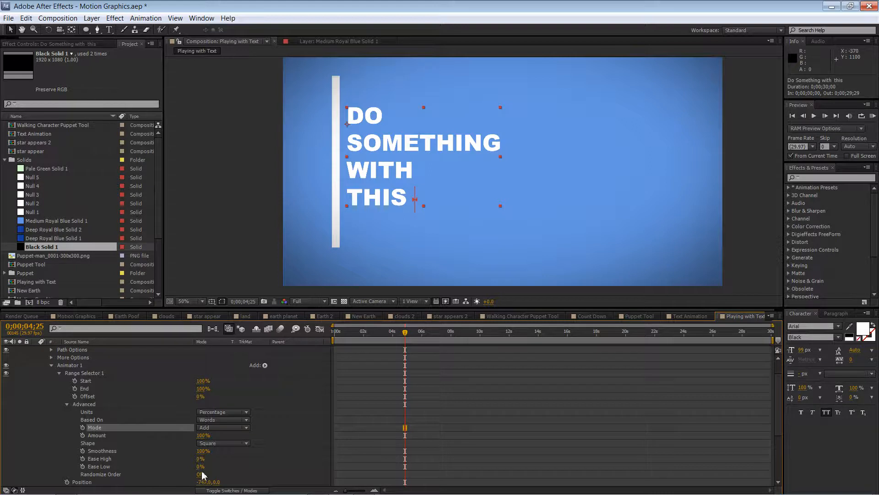
{"action": "left_click_drag", "start_coordinate": [200, 460], "coordinate": [270, 456]}
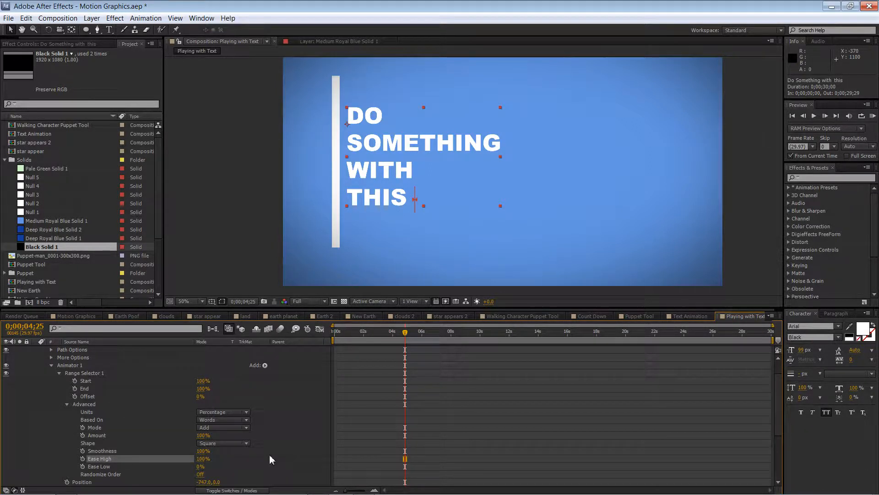
{"action": "mouse_move", "coordinate": [206, 379]}
{"action": "left_mouse_down"}
{"action": "mouse_move", "coordinate": [171, 379]}
{"action": "mouse_move", "coordinate": [210, 380]}
{"action": "left_mouse_up"}
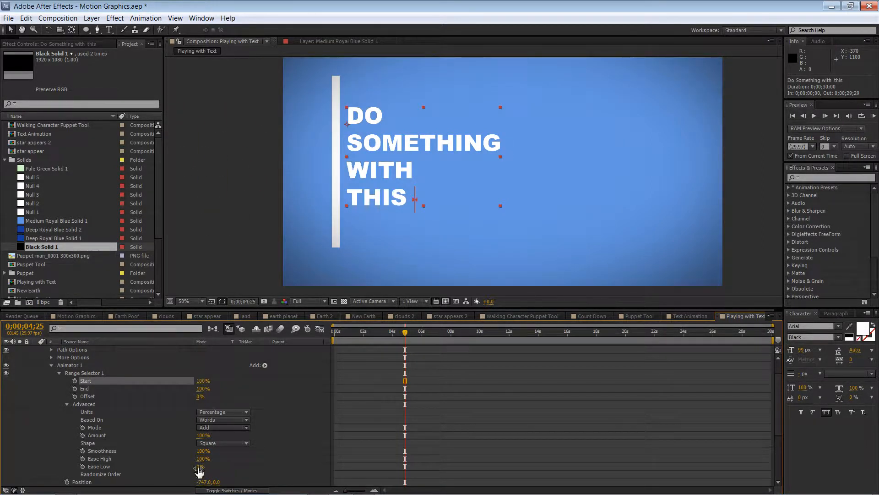
{"action": "left_click", "coordinate": [201, 465]}
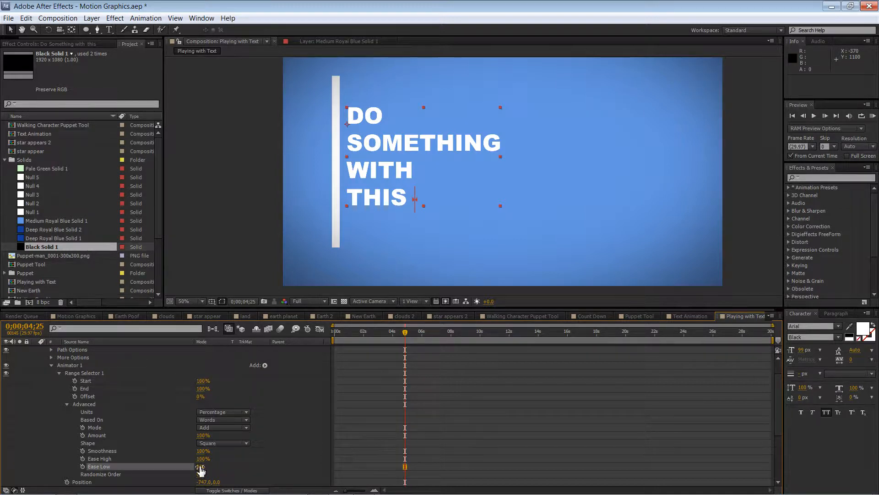
{"action": "left_click_drag", "start_coordinate": [200, 466], "coordinate": [293, 475]}
- Keyframe Range Selector 1's Start from 0% at 0;00;04;25 to 100% at 0;00;09;29, ease both keyframes and check the motion
{"action": "left_click_drag", "start_coordinate": [203, 381], "coordinate": [117, 382]}
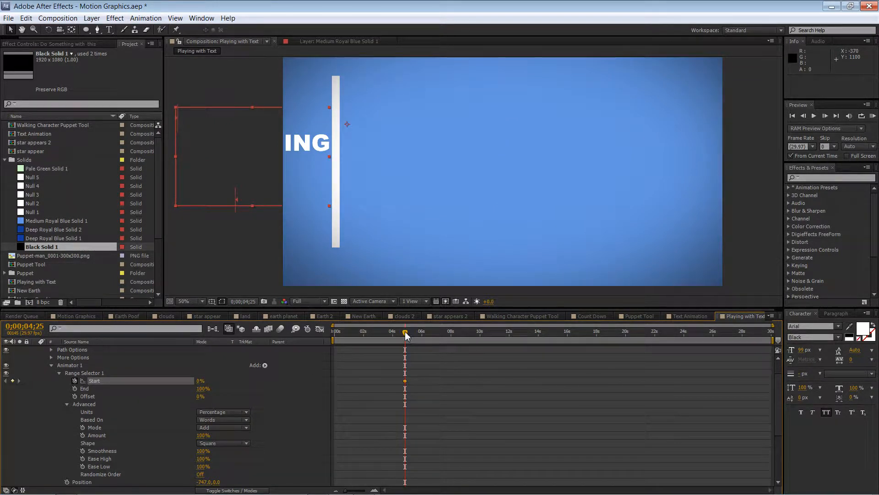
{"action": "left_click_drag", "start_coordinate": [406, 335], "coordinate": [480, 336]}
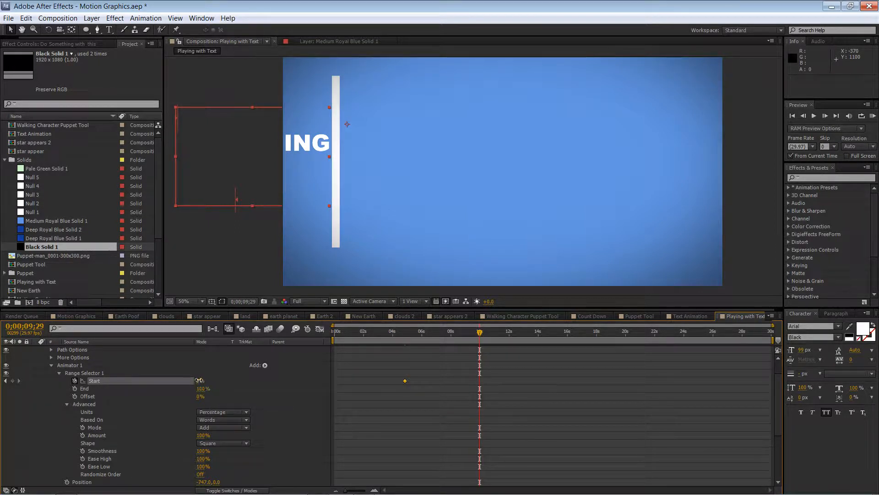
{"action": "left_click_drag", "start_coordinate": [199, 381], "coordinate": [294, 390]}
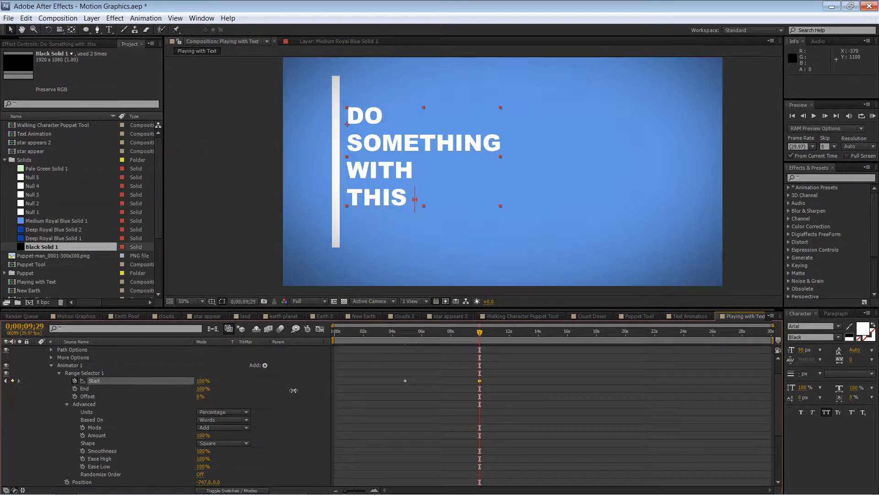
{"action": "left_click_drag", "start_coordinate": [389, 376], "coordinate": [485, 398]}
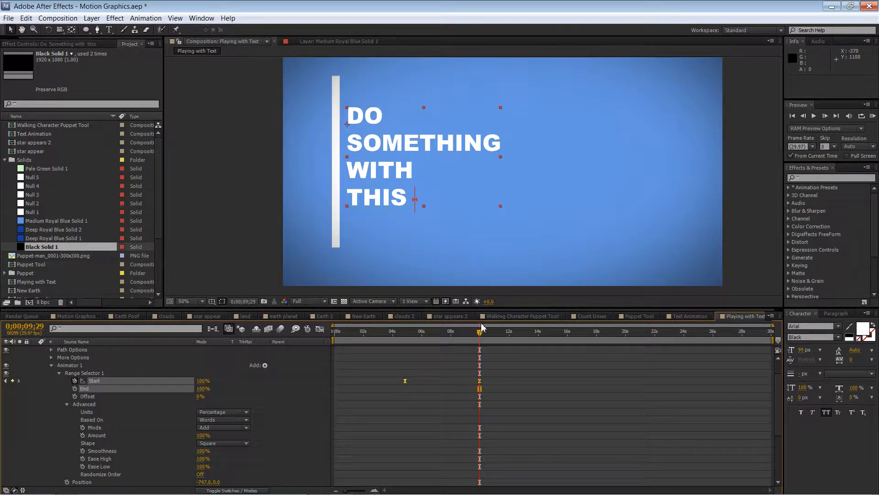
{"action": "left_click_drag", "start_coordinate": [482, 326], "coordinate": [297, 336]}
{"action": "left_click_drag", "start_coordinate": [365, 337], "coordinate": [484, 339]}
- Draw a rectangular mask about 826 by 720 px on the text layer, enclosing the words and starting just beside the white line
{"action": "key", "text": "s"}
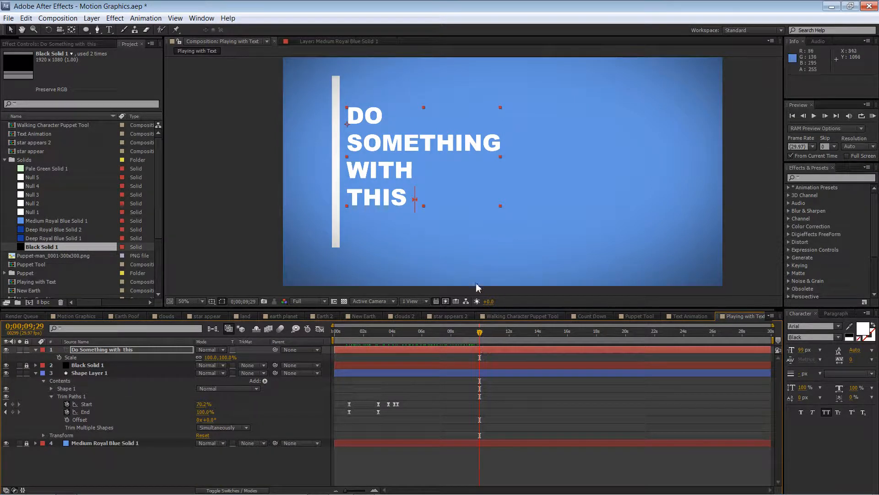
{"action": "left_click", "coordinate": [207, 179]}
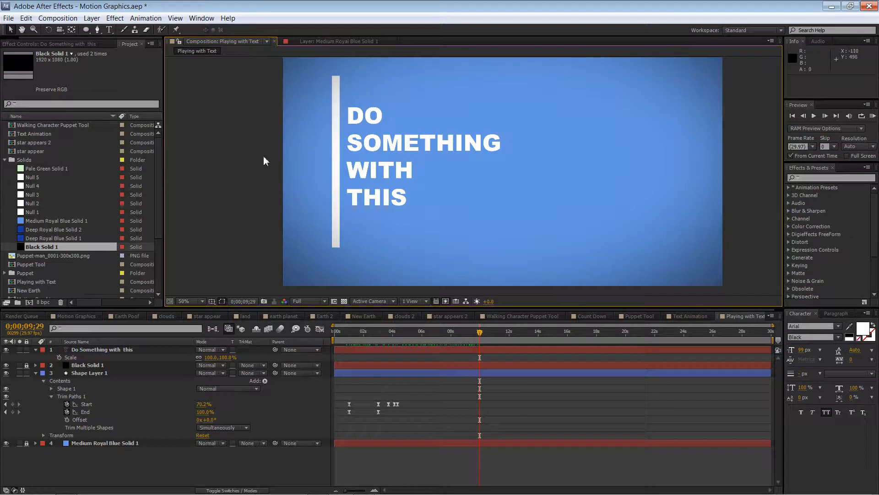
{"action": "left_click", "coordinate": [103, 349]}
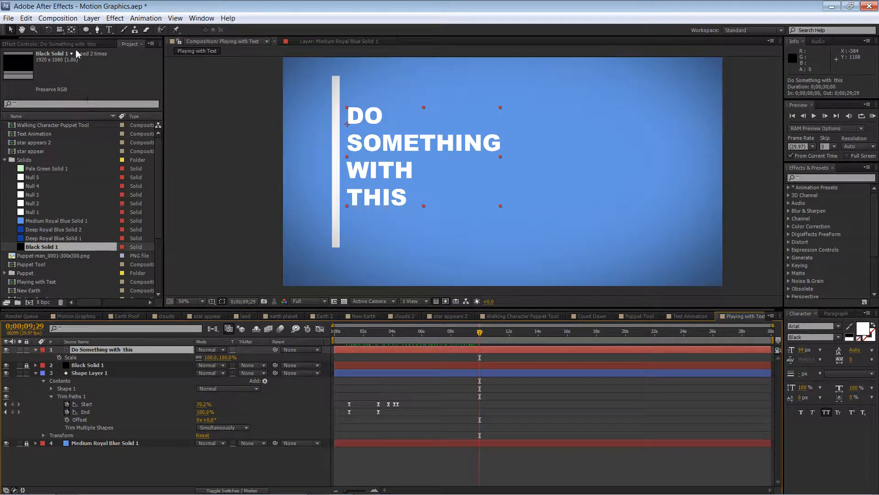
{"action": "left_click", "coordinate": [86, 30]}
{"action": "left_click", "coordinate": [124, 29]}
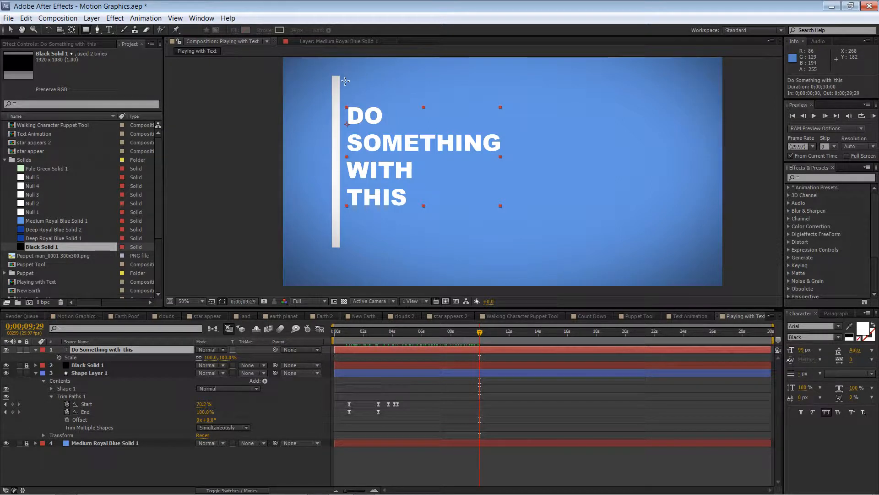
{"action": "left_click_drag", "start_coordinate": [345, 81], "coordinate": [533, 245]}
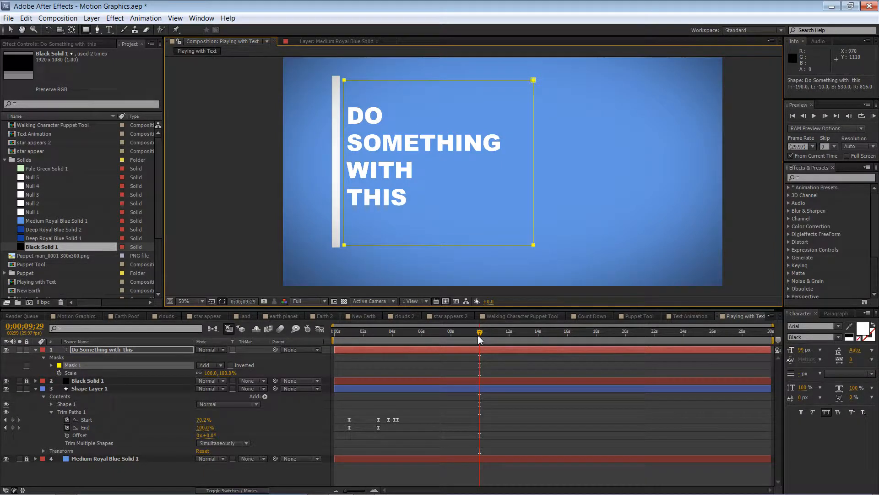
- Preview the masked text animation from the start of the composition and examine the timing of the word reveal
{"action": "left_click_drag", "start_coordinate": [480, 338], "coordinate": [336, 331]}
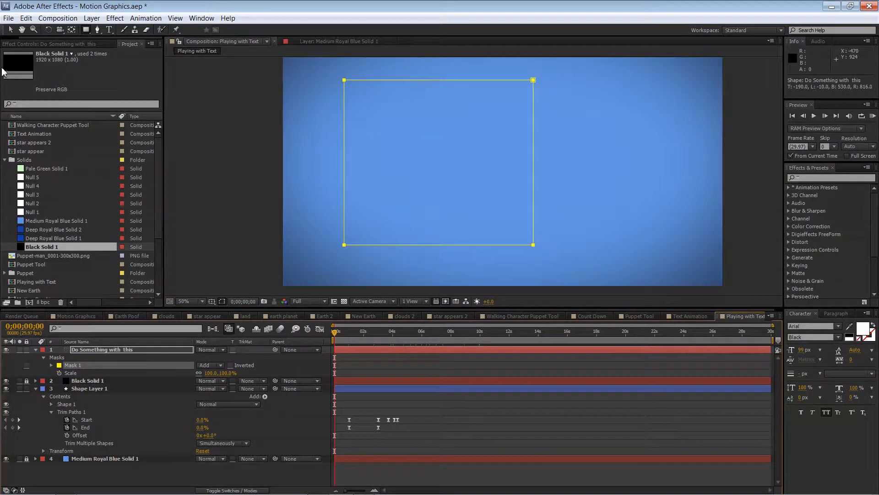
{"action": "left_click", "coordinate": [237, 112]}
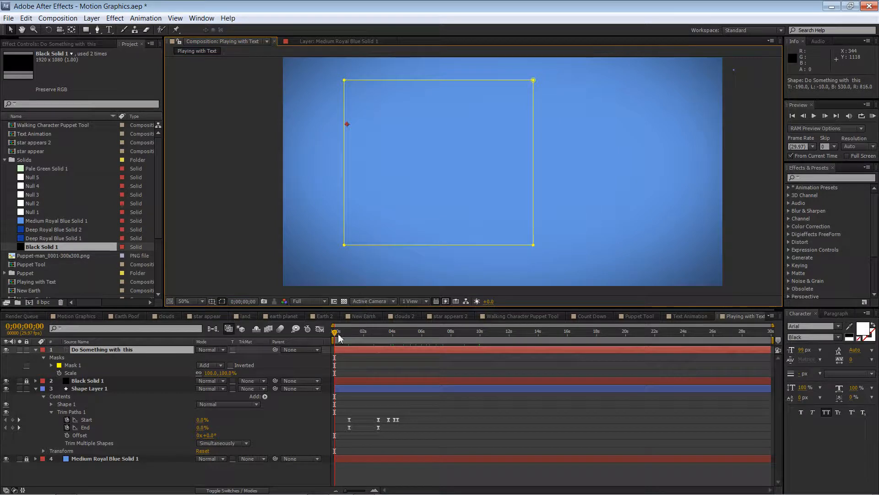
{"action": "left_click", "coordinate": [248, 224]}
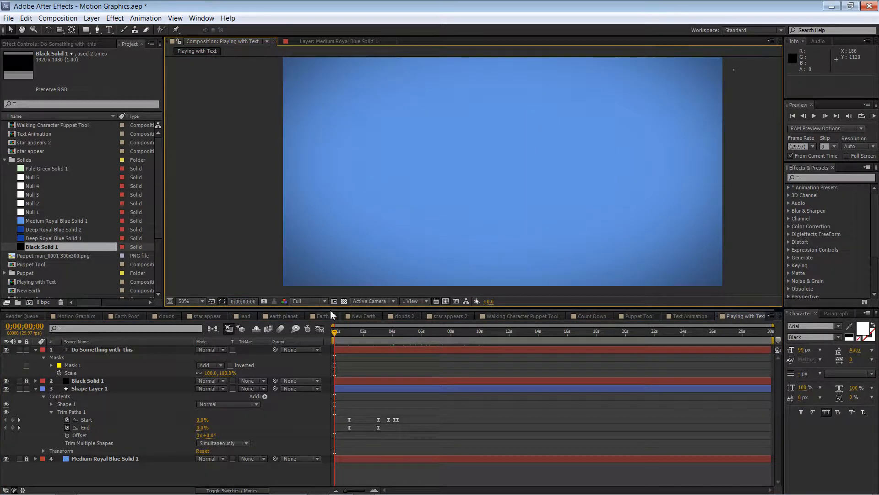
{"action": "key", "text": "KP_0"}
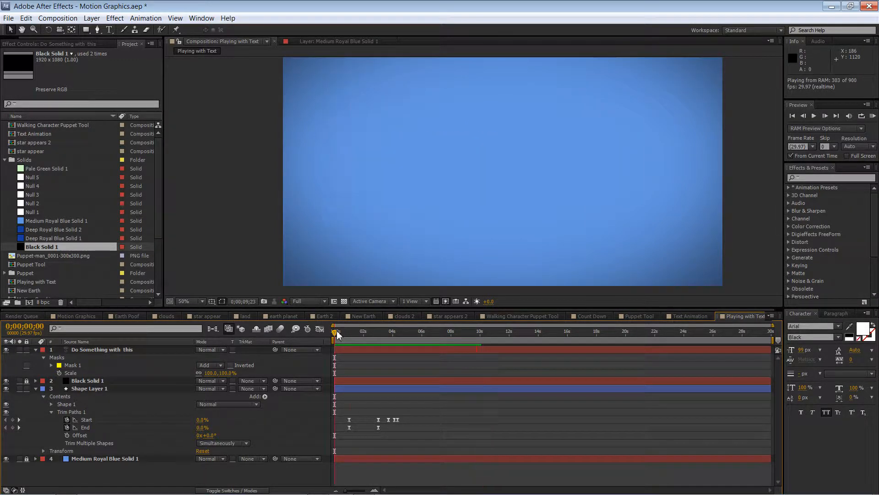
{"action": "left_click_drag", "start_coordinate": [336, 330], "coordinate": [481, 343]}
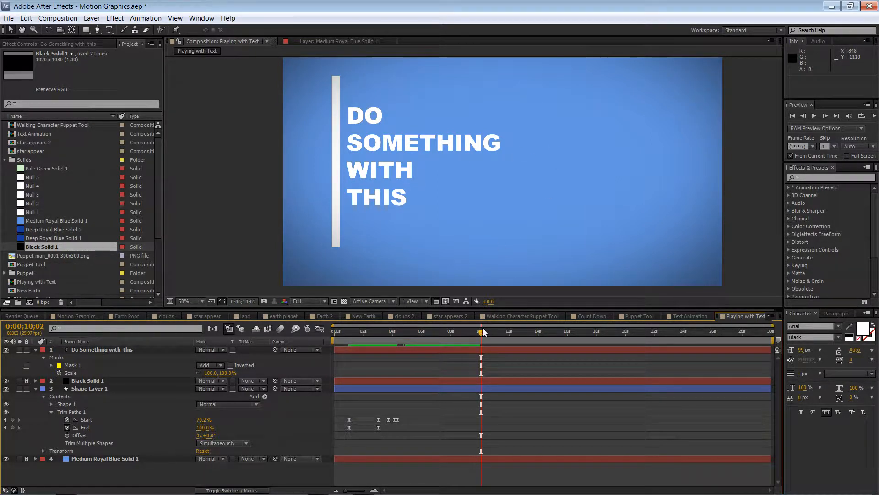
{"action": "left_click_drag", "start_coordinate": [463, 337], "coordinate": [406, 340]}
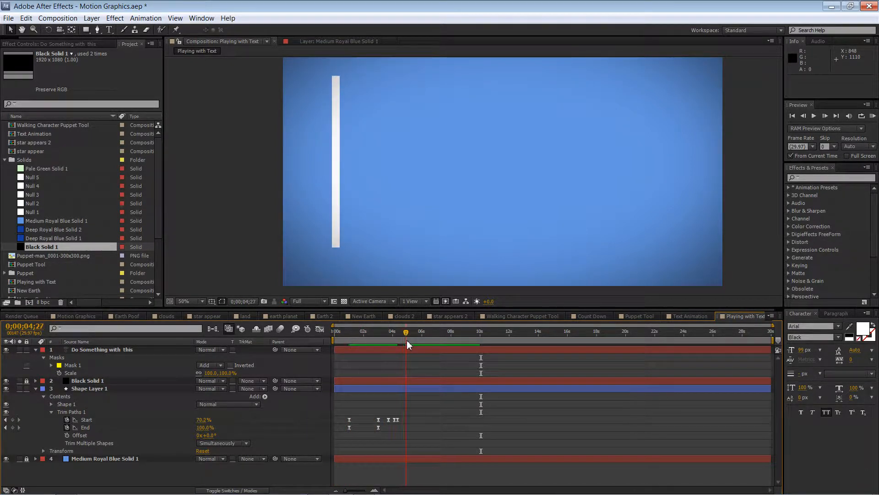
- Collapse the text and shape layers' properties and show only the keyframed properties of both layers
{"action": "left_click", "coordinate": [93, 354]}
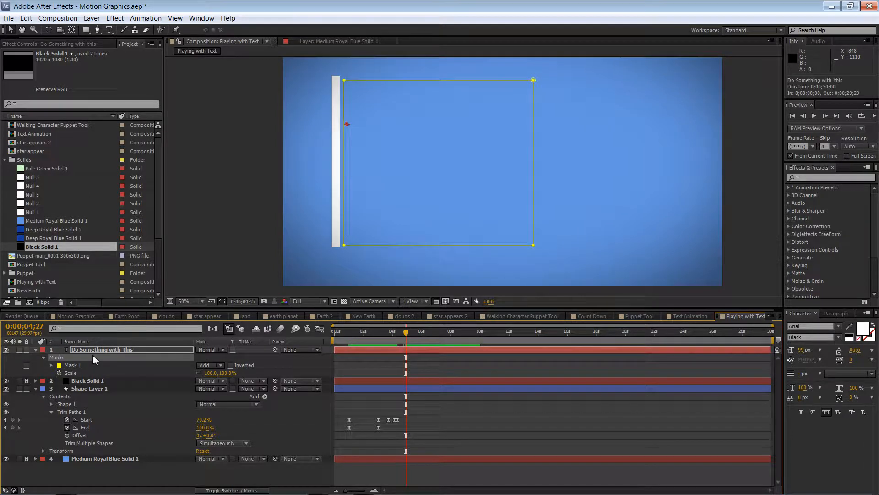
{"action": "left_click", "coordinate": [36, 349]}
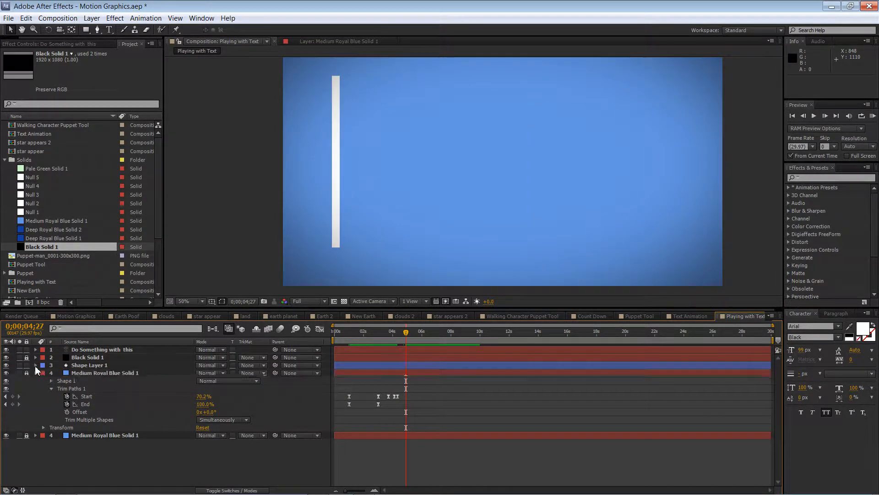
{"action": "left_click", "coordinate": [35, 365]}
{"action": "left_click", "coordinate": [89, 342]}
{"action": "left_click", "coordinate": [101, 350]}
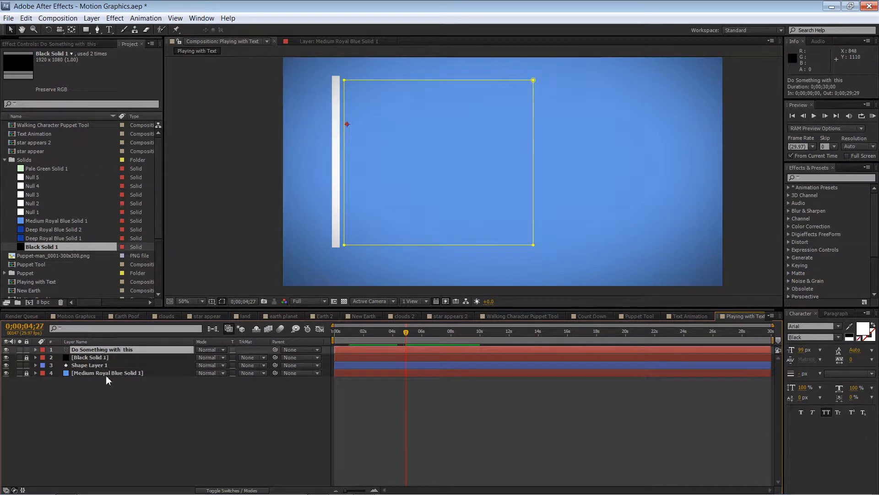
{"action": "left_click", "coordinate": [111, 374]}
{"action": "left_click", "coordinate": [120, 364], "text": "ctrl"}
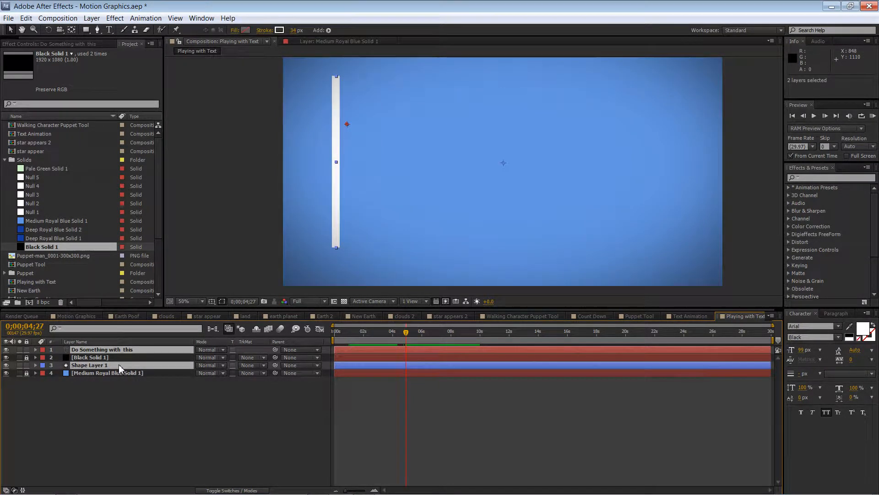
{"action": "key", "text": "u"}
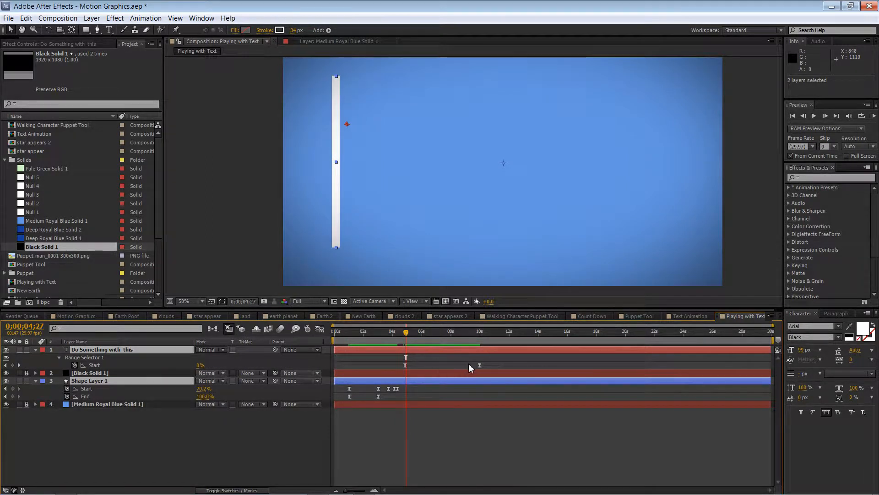
{"action": "left_click", "coordinate": [488, 364]}
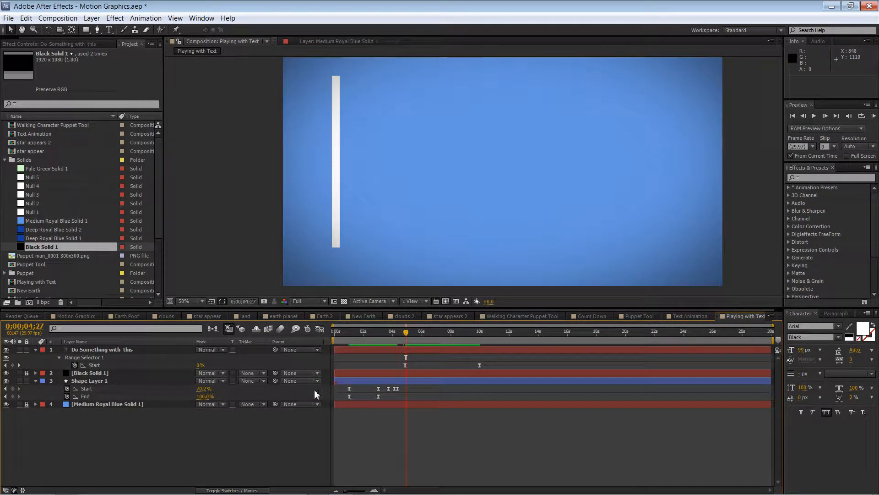
- Shift all Trim Paths keyframes after the first pair earlier, placing the second Start and End keyframes at 0;00;01;26
{"action": "left_click_drag", "start_coordinate": [337, 331], "coordinate": [374, 337]}
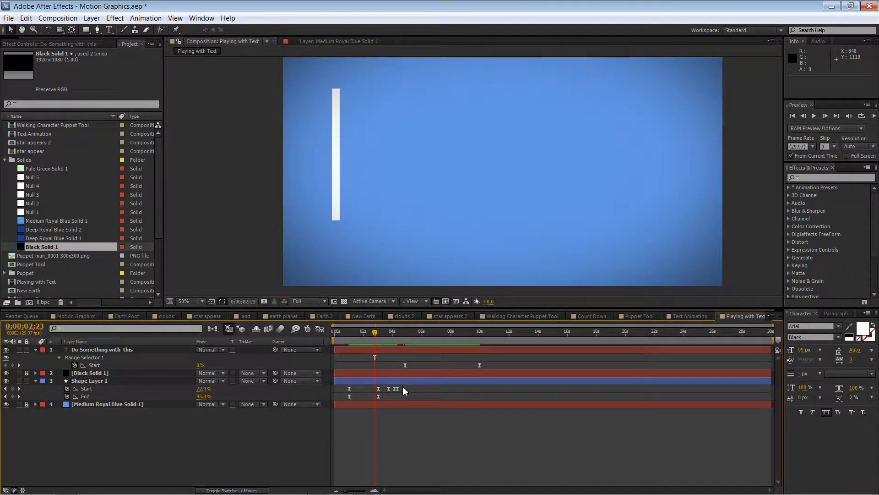
{"action": "left_click_drag", "start_coordinate": [403, 385], "coordinate": [362, 397]}
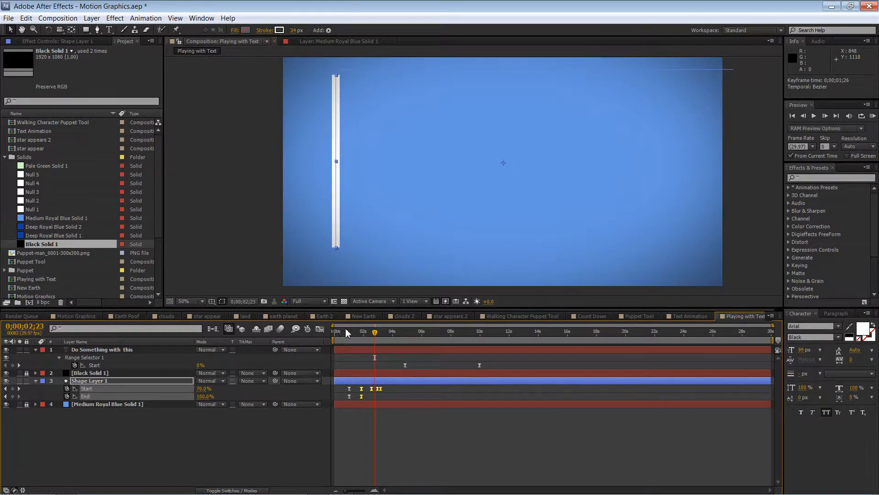
{"action": "mouse_move", "coordinate": [352, 333]}
{"action": "left_mouse_down"}
{"action": "mouse_move", "coordinate": [344, 333]}
{"action": "mouse_move", "coordinate": [375, 335]}
{"action": "left_mouse_up"}
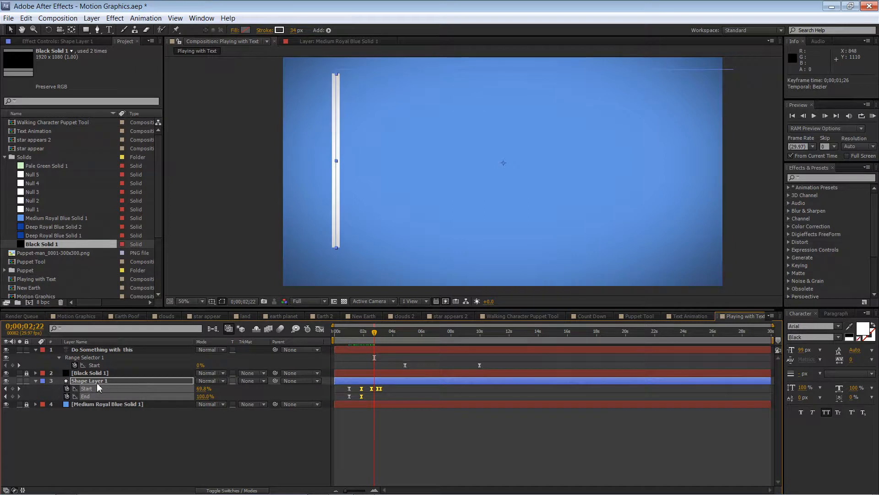
- Enable motion blur for the composition and switch it on for Shape Layer 1 and the text layer
{"action": "left_click", "coordinate": [280, 328]}
{"action": "left_click", "coordinate": [194, 444]}
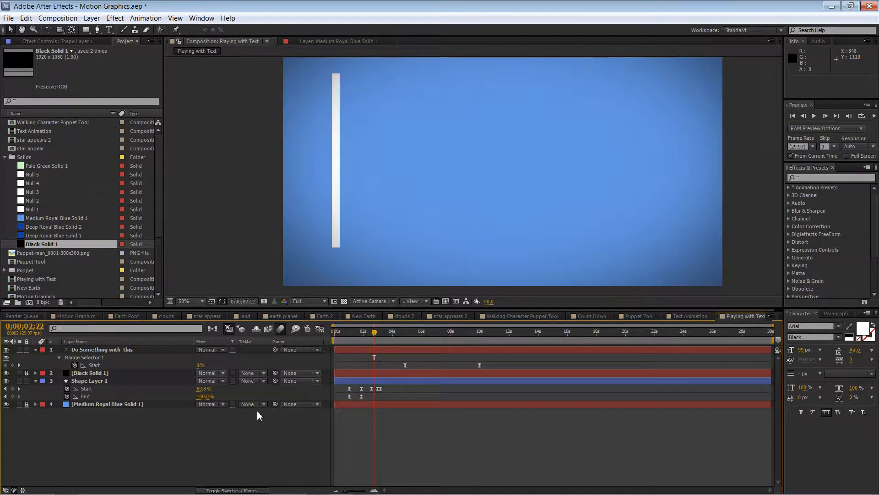
{"action": "left_click", "coordinate": [231, 490]}
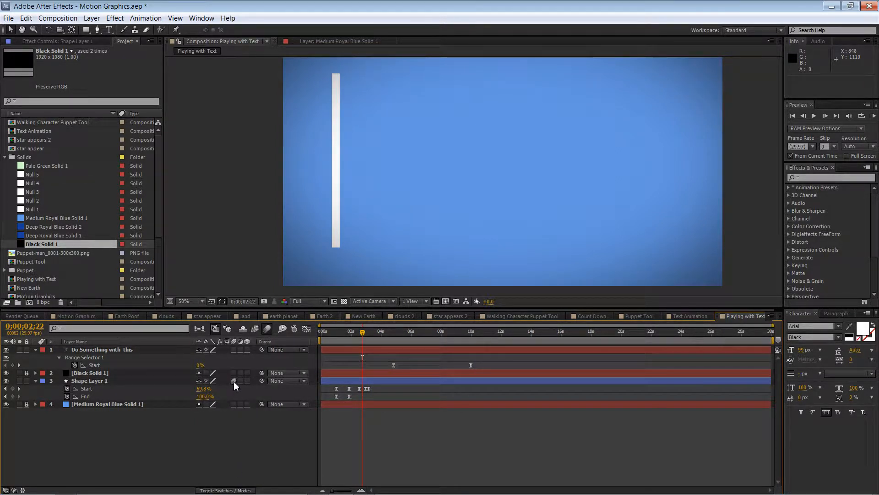
{"action": "left_click", "coordinate": [234, 349]}
- Move the text's final Range Selector Start keyframe earlier to 0;00;06;29 and check the faster word reveal
{"action": "left_click_drag", "start_coordinate": [322, 330], "coordinate": [430, 371]}
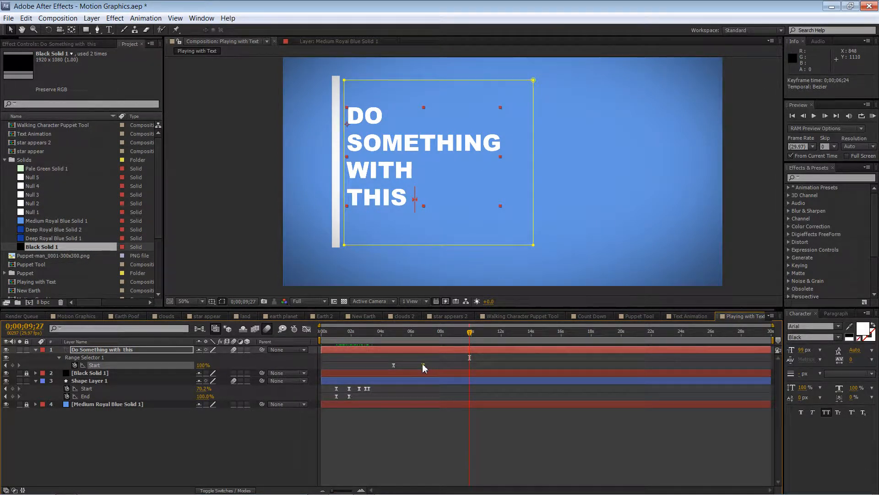
{"action": "left_click_drag", "start_coordinate": [335, 337], "coordinate": [395, 343]}
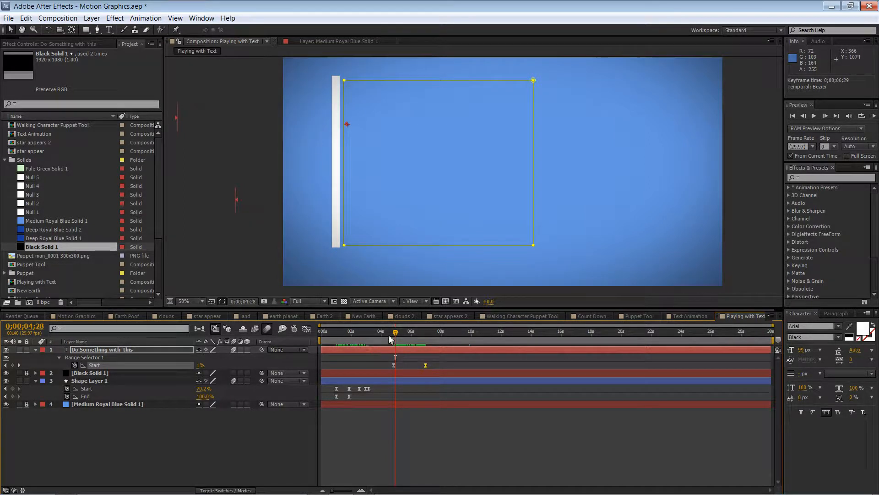
{"action": "left_click_drag", "start_coordinate": [394, 337], "coordinate": [424, 338]}
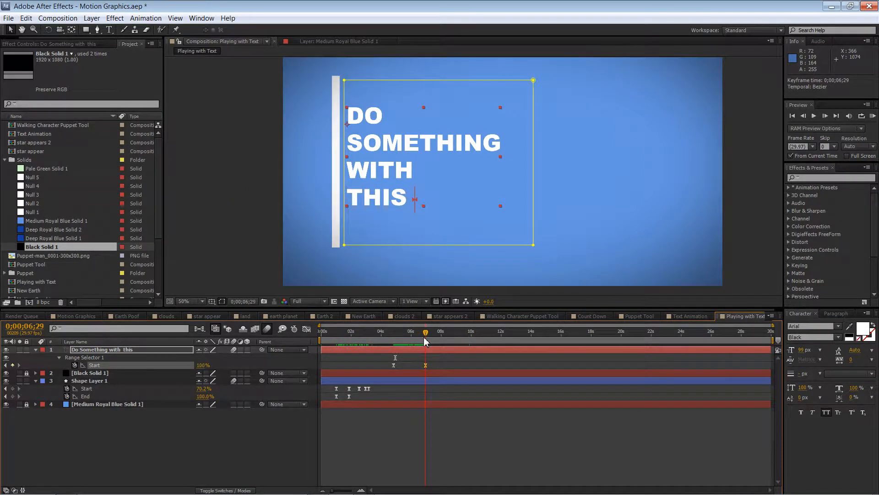
- Deselect all layers and set up the Pen tool with a yellow stroke color
{"action": "left_click", "coordinate": [269, 171]}
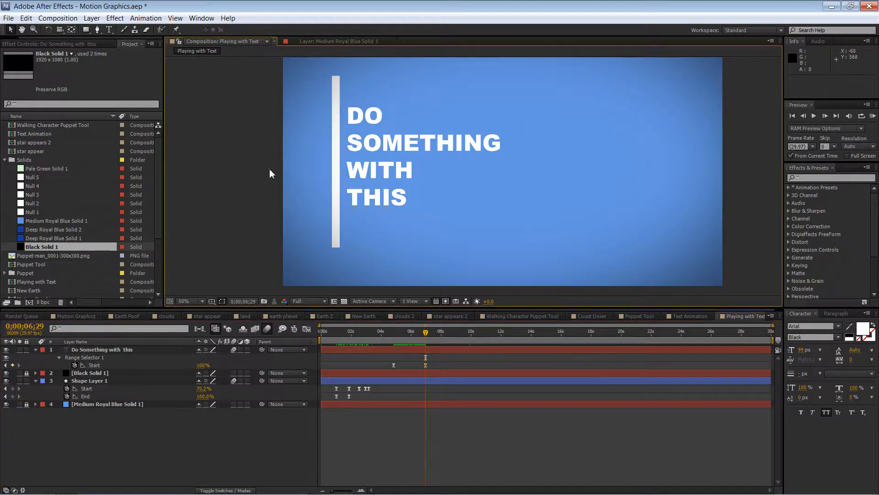
{"action": "left_click", "coordinate": [97, 30]}
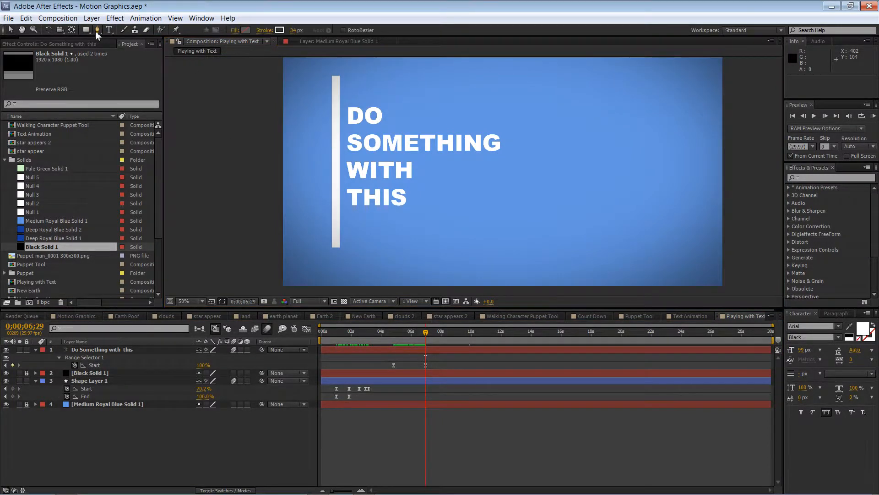
{"action": "left_click", "coordinate": [278, 30]}
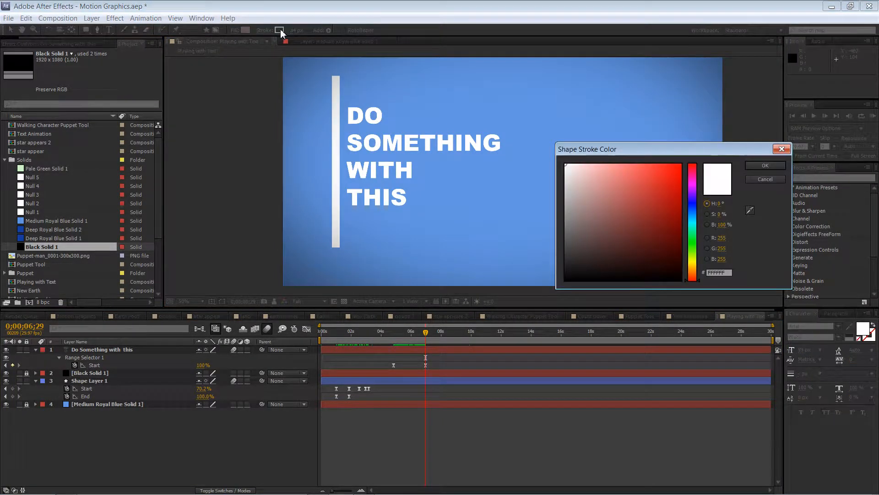
{"action": "left_click", "coordinate": [693, 265]}
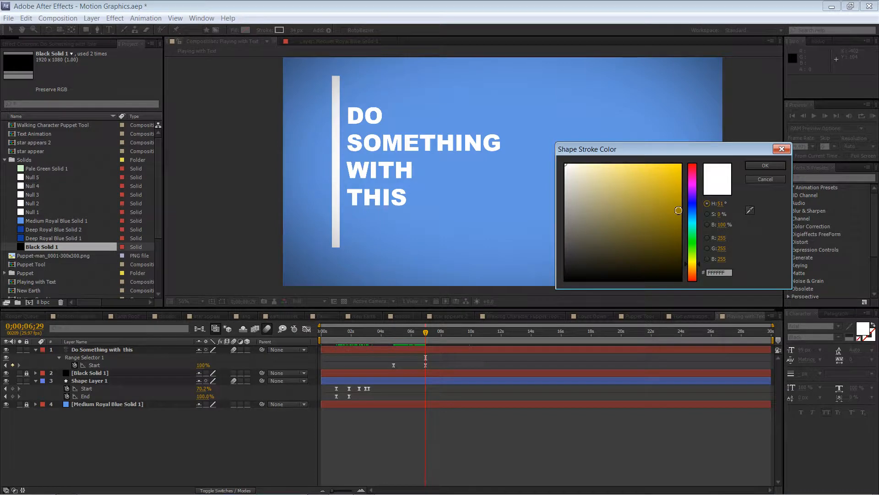
{"action": "left_click_drag", "start_coordinate": [679, 187], "coordinate": [682, 164]}
{"action": "left_click", "coordinate": [765, 165]}
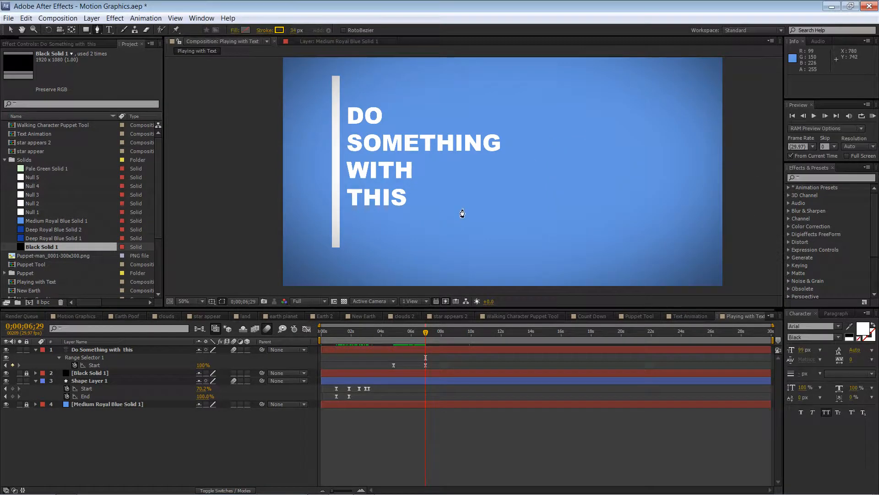
- Draw a vertical yellow line just left of the white bar, spanning the text's height, and reduce its stroke width to 14 px
{"action": "left_click", "coordinate": [327, 111]}
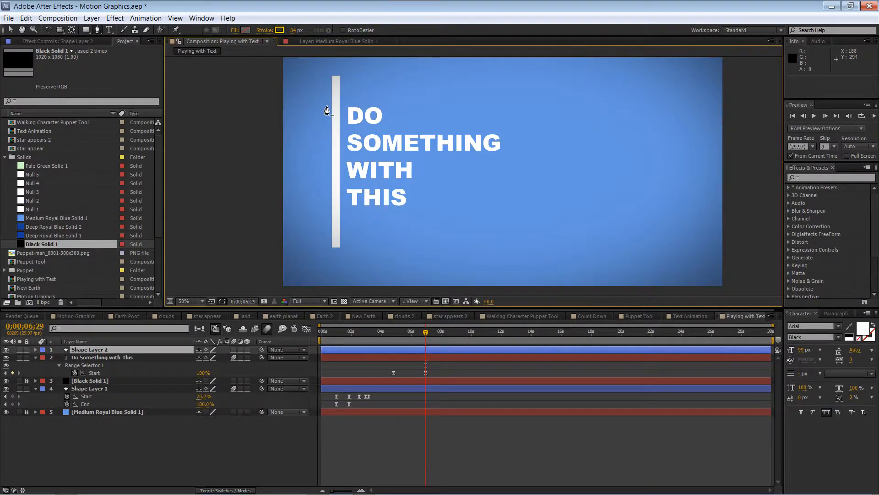
{"action": "left_click", "coordinate": [327, 208]}
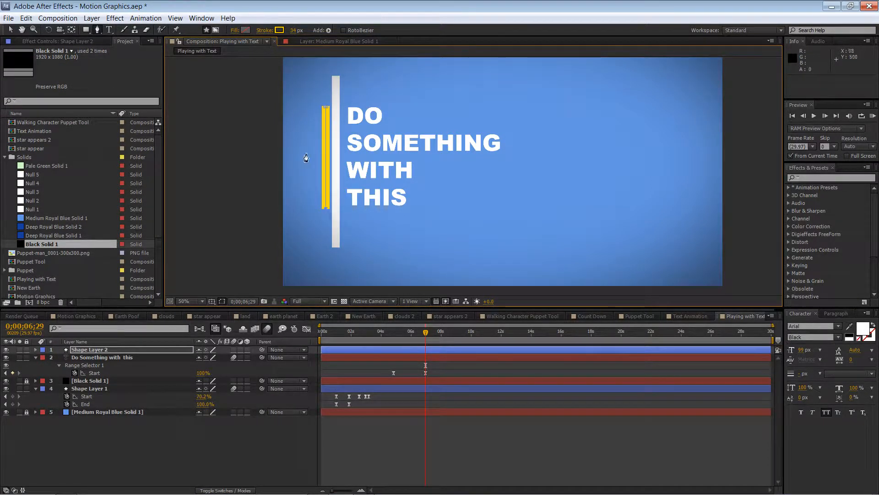
{"action": "left_click_drag", "start_coordinate": [294, 30], "coordinate": [285, 33]}
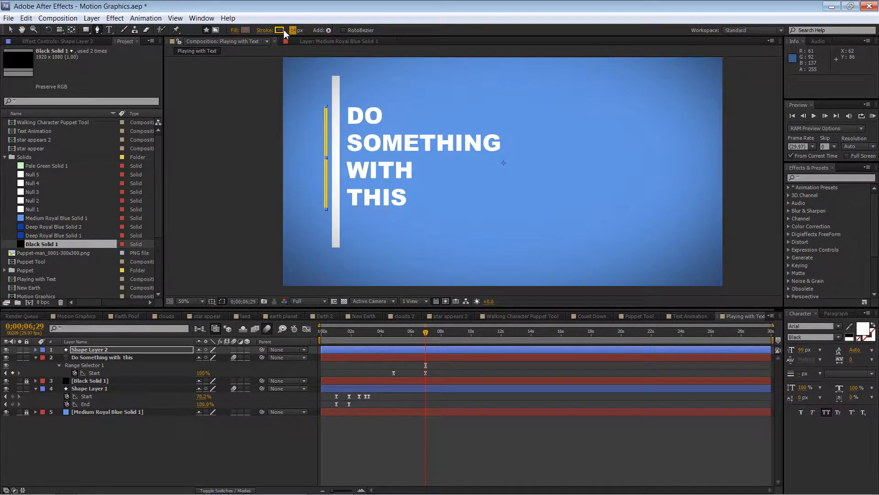
{"action": "left_click", "coordinate": [10, 29]}
{"action": "left_click", "coordinate": [200, 143]}
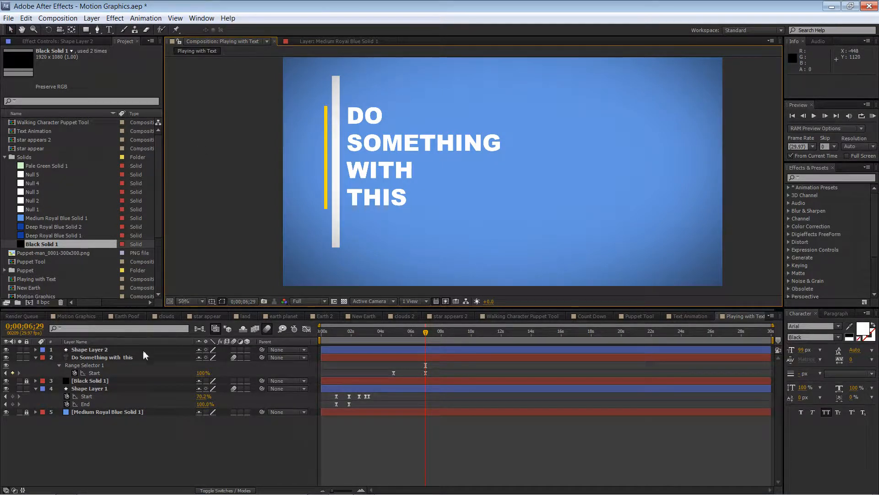
- Move Shape Layer 2 and the text layer together to directly below Black Solid 1 in the layer stack
{"action": "left_click", "coordinate": [90, 350]}
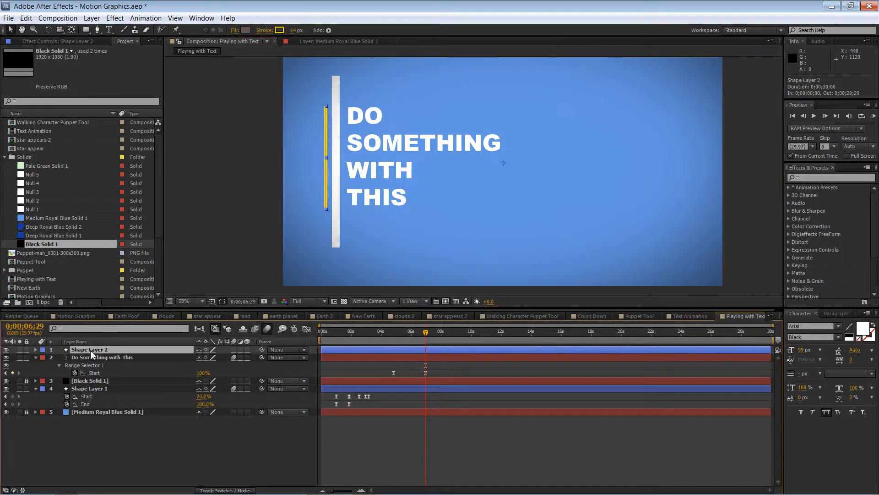
{"action": "left_click", "coordinate": [91, 381]}
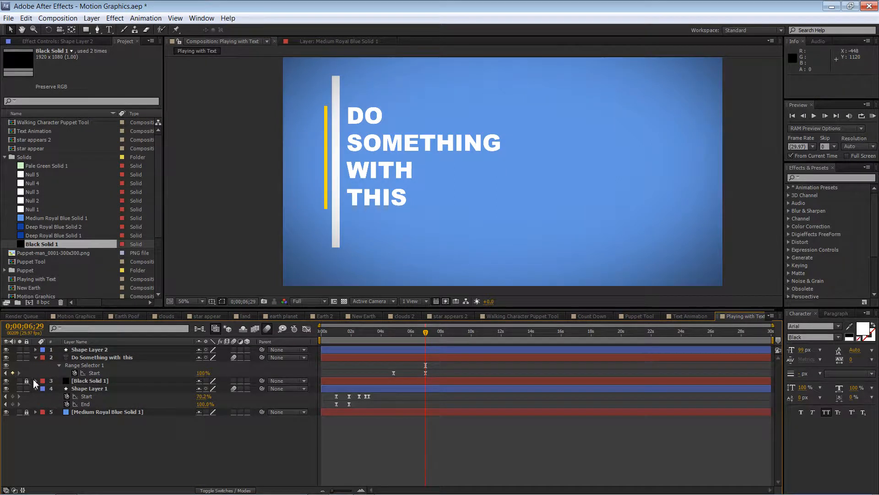
{"action": "left_click", "coordinate": [93, 350]}
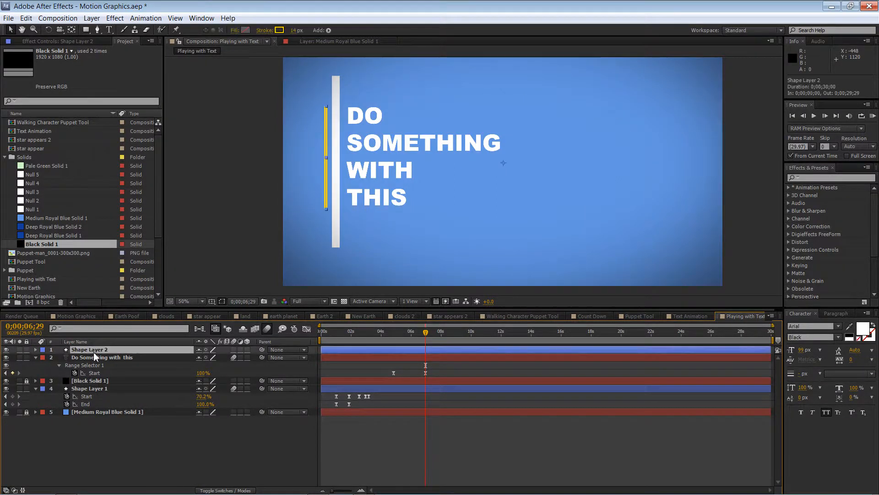
{"action": "left_click", "coordinate": [95, 356], "text": "ctrl"}
{"action": "left_click_drag", "start_coordinate": [98, 355], "coordinate": [105, 388]}
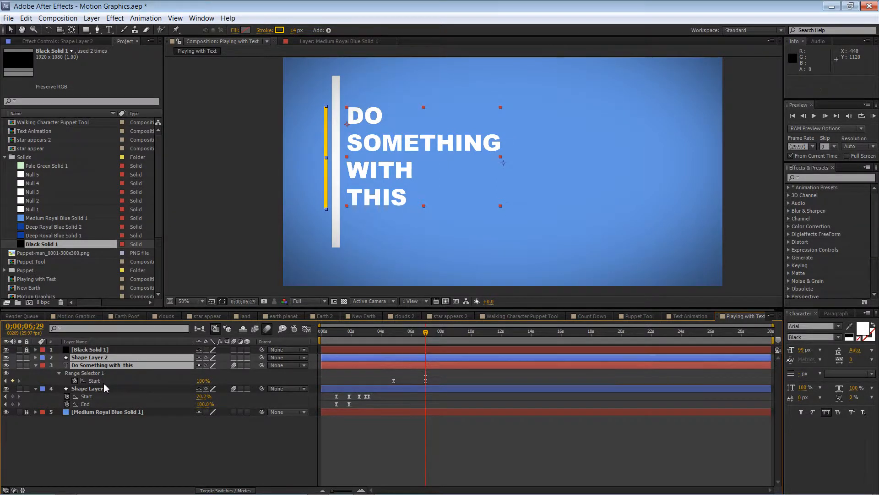
{"action": "left_click", "coordinate": [218, 244]}
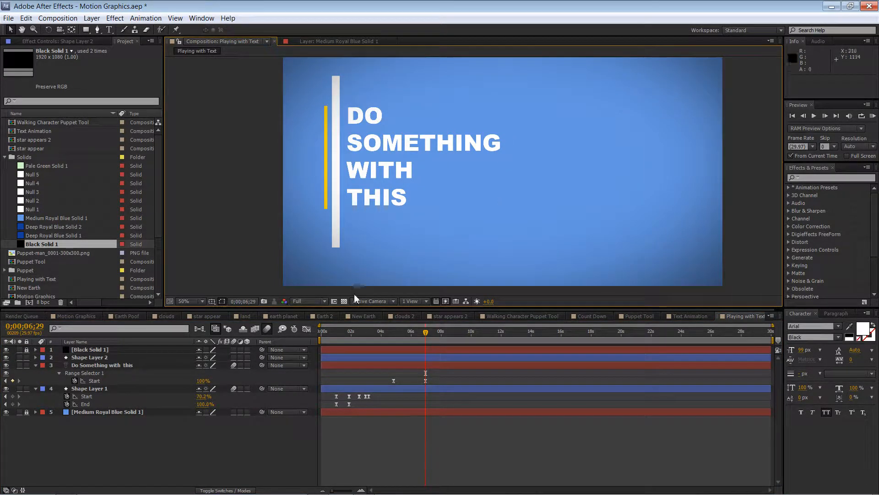
- Add Trim Paths to Shape Layer 2 and set its End to 0%
{"action": "left_click", "coordinate": [103, 357]}
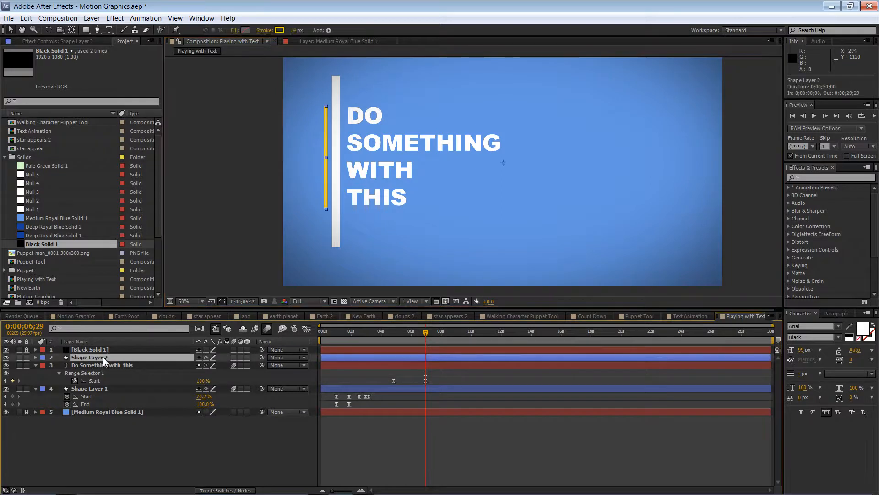
{"action": "left_click", "coordinate": [33, 355]}
{"action": "left_click", "coordinate": [35, 357]}
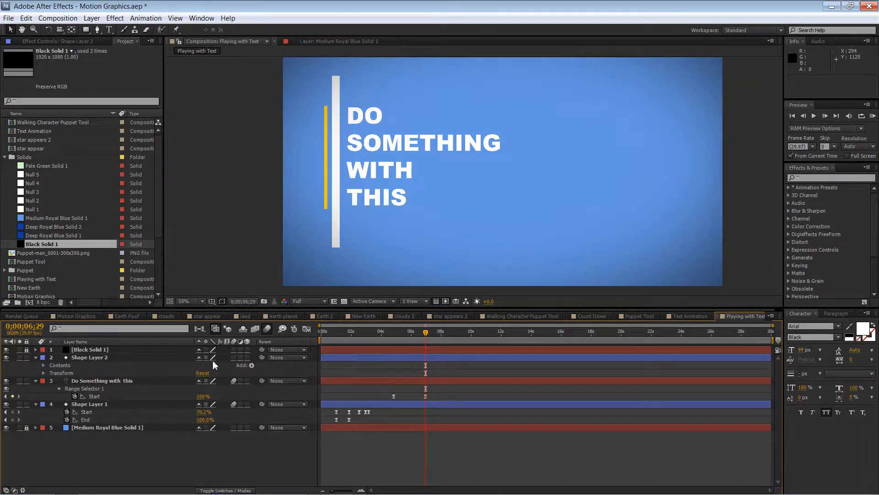
{"action": "left_click", "coordinate": [253, 365]}
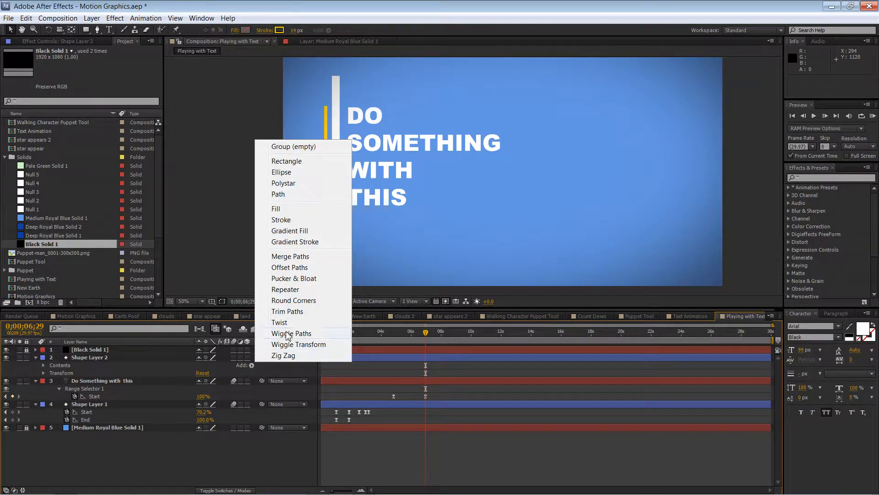
{"action": "left_click", "coordinate": [297, 312]}
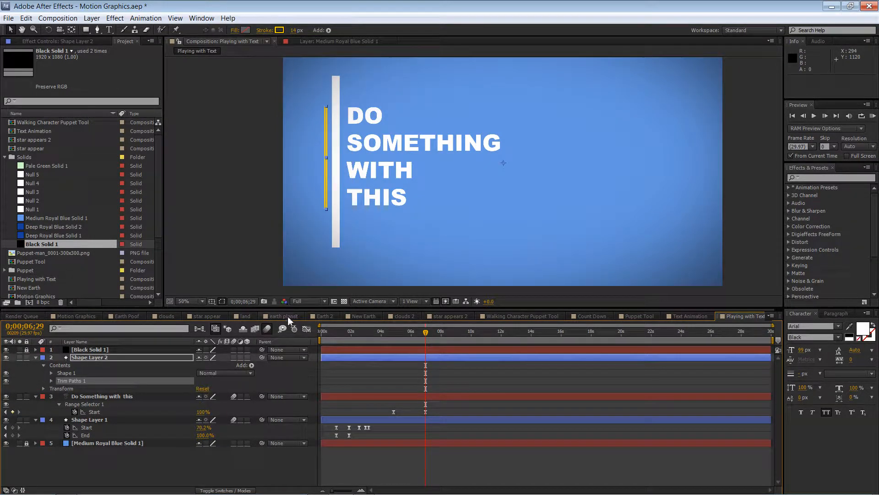
{"action": "left_click", "coordinate": [51, 381]}
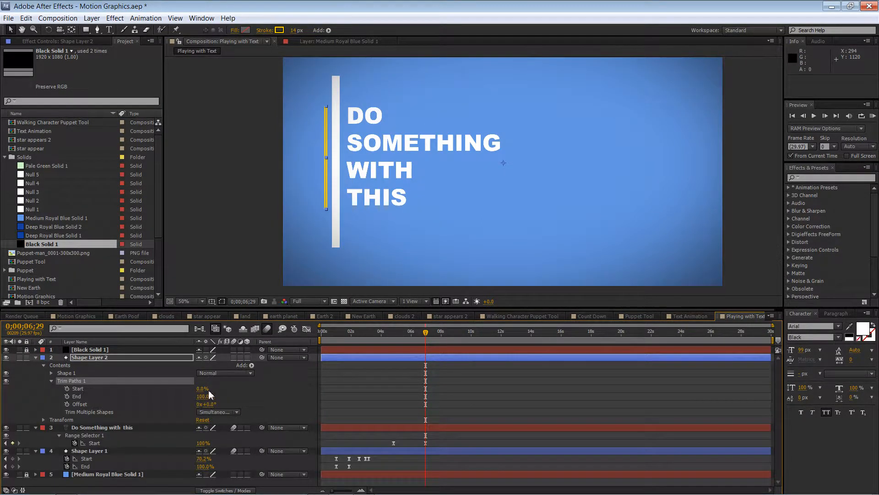
{"action": "mouse_move", "coordinate": [205, 396]}
{"action": "left_mouse_down"}
{"action": "mouse_move", "coordinate": [147, 381]}
{"action": "mouse_move", "coordinate": [157, 384]}
{"action": "left_mouse_up"}
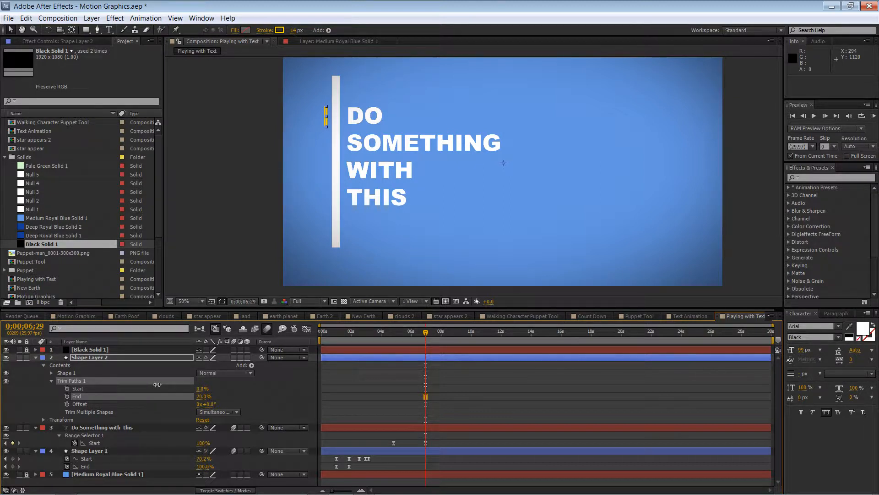
{"action": "left_click_drag", "start_coordinate": [157, 384], "coordinate": [136, 385]}
{"action": "left_click_drag", "start_coordinate": [426, 333], "coordinate": [402, 335]}
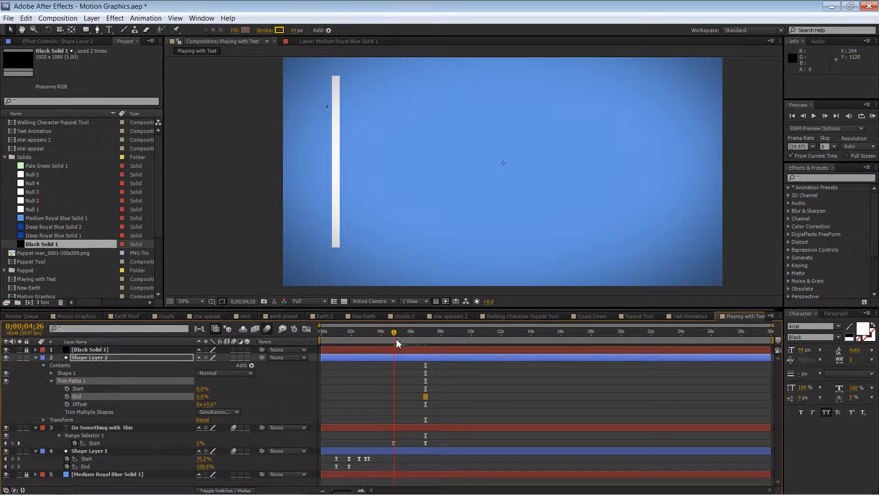
{"action": "key", "text": "Page_Up"}
{"action": "left_click", "coordinate": [67, 396]}
{"action": "left_click_drag", "start_coordinate": [400, 335], "coordinate": [423, 339]}
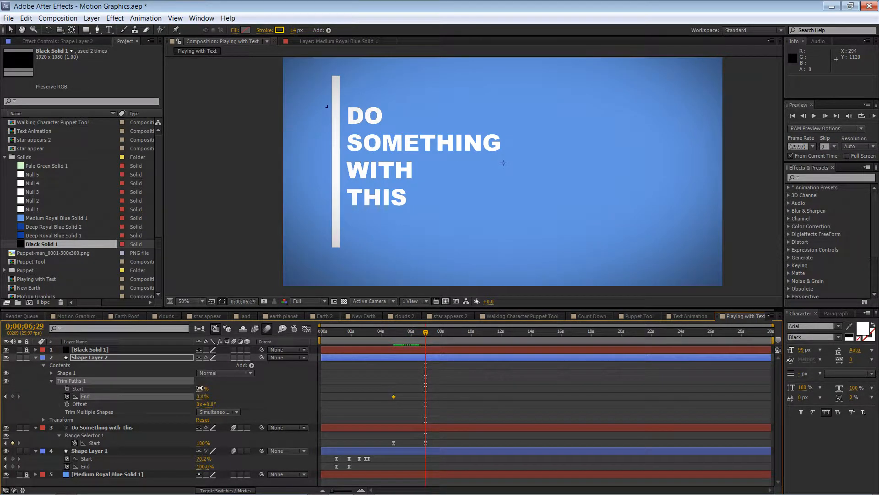
{"action": "left_click_drag", "start_coordinate": [200, 389], "coordinate": [282, 396]}
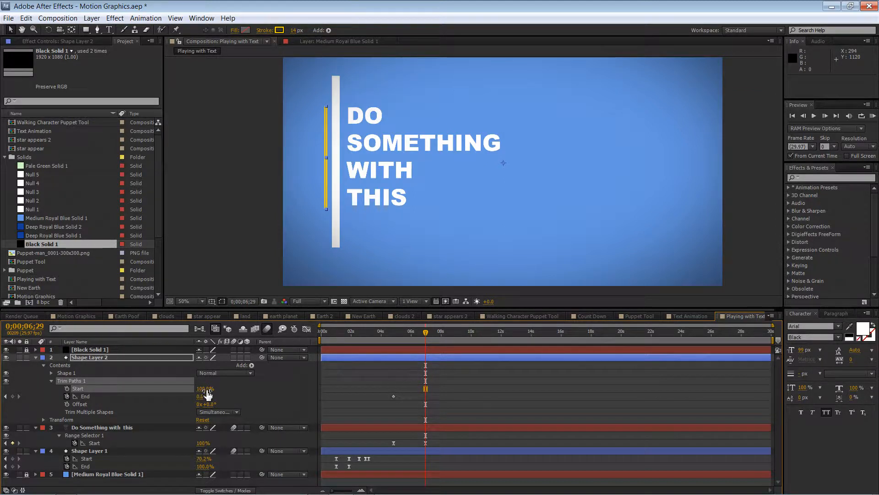
{"action": "left_click_drag", "start_coordinate": [204, 389], "coordinate": [100, 365]}
{"action": "left_click", "coordinate": [67, 397]}
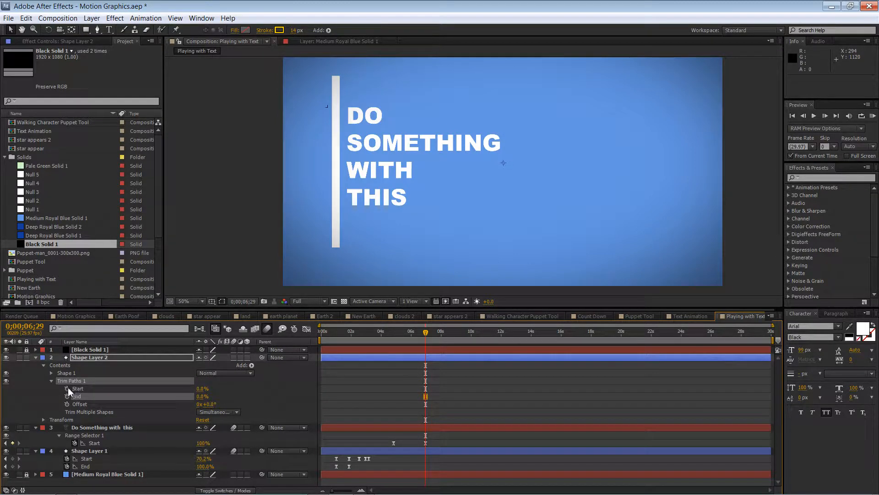
- Set Trim Paths Start and End keyframes of 0% on Shape Layer 2 at 0;00;04;25
{"action": "left_click_drag", "start_coordinate": [430, 335], "coordinate": [393, 336]}
{"action": "left_click", "coordinate": [66, 388]}
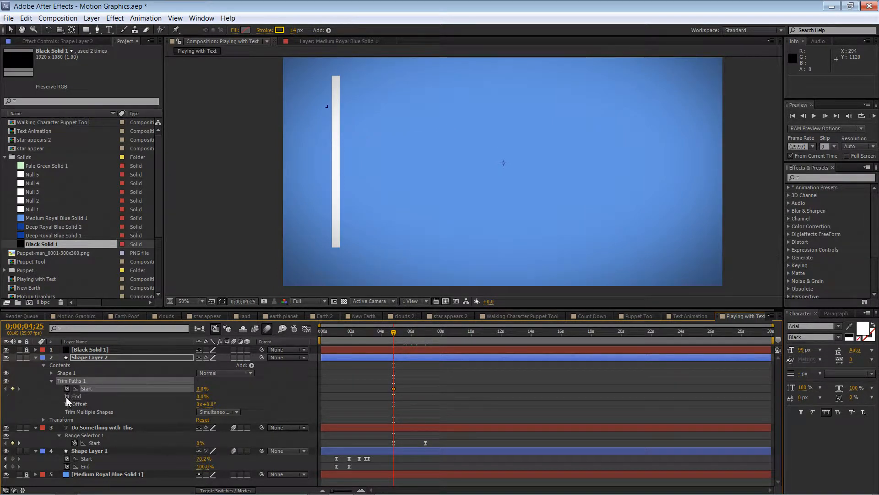
{"action": "left_click", "coordinate": [67, 396]}
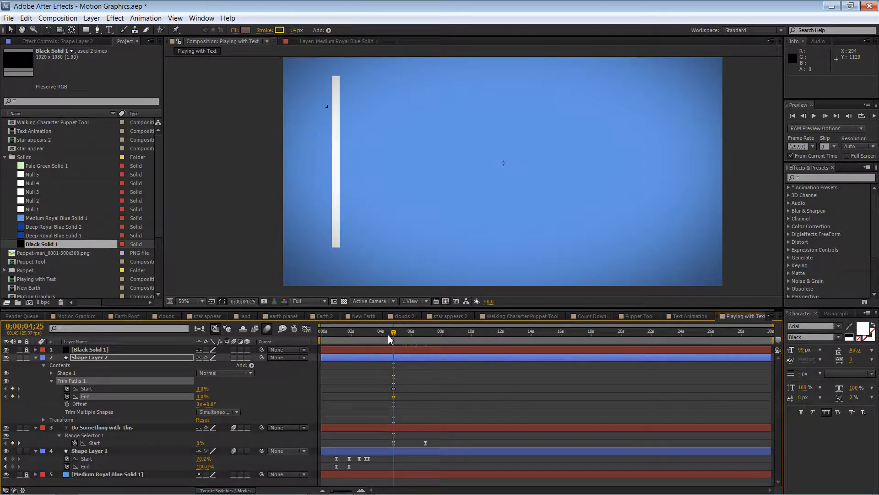
- Keyframe Shape Layer 2's Trim Paths Start at 18% at 0;00;05;20 and at 46% at 0;00;06;01
{"action": "left_click_drag", "start_coordinate": [398, 336], "coordinate": [407, 337]}
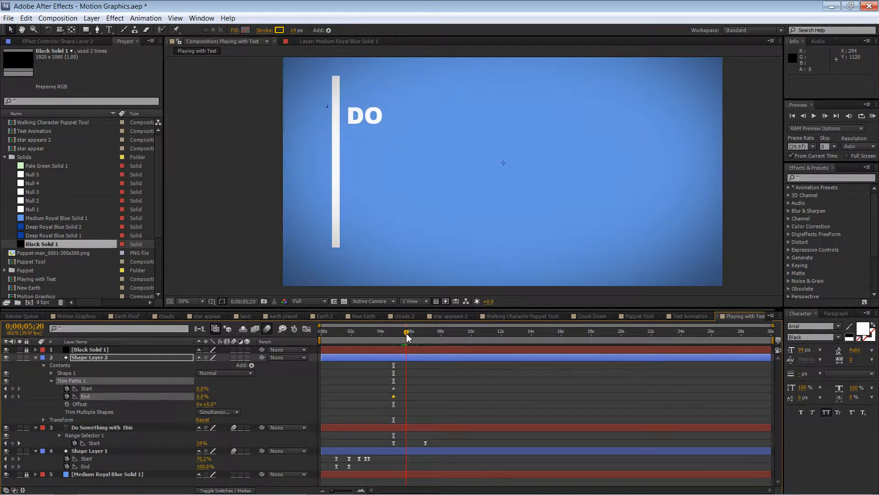
{"action": "left_click_drag", "start_coordinate": [201, 388], "coordinate": [210, 389]}
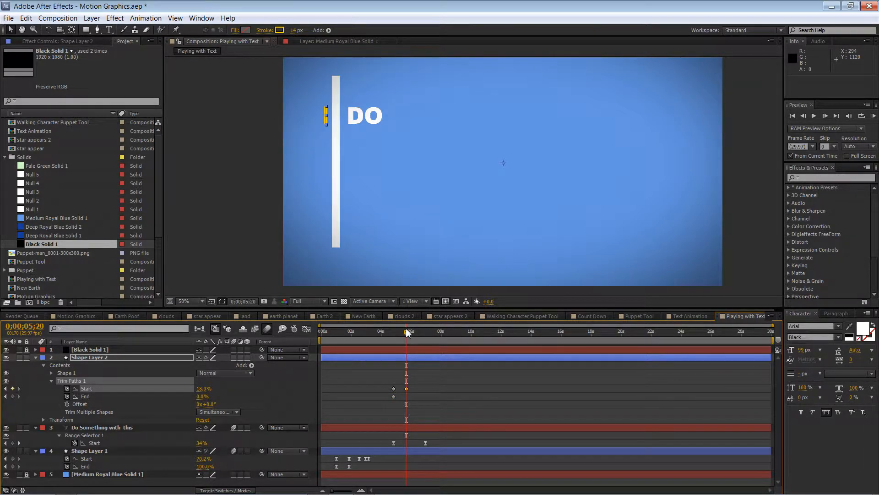
{"action": "left_click_drag", "start_coordinate": [406, 335], "coordinate": [411, 337]}
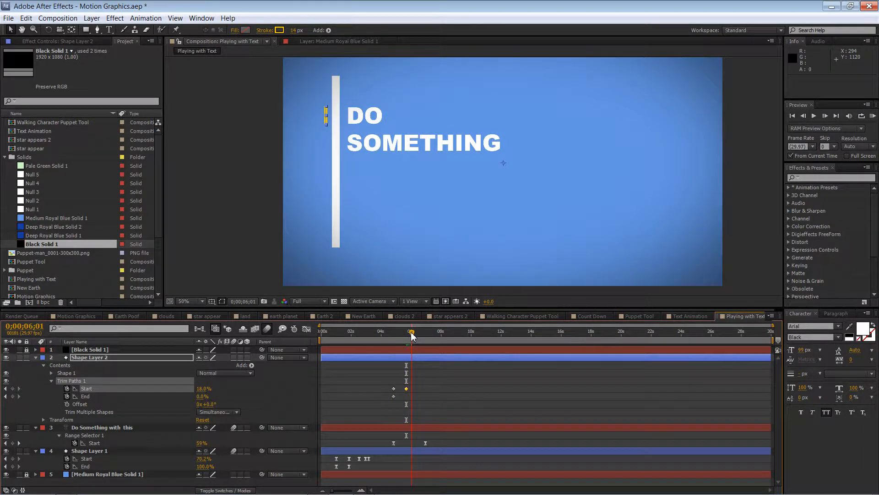
{"action": "left_click_drag", "start_coordinate": [204, 388], "coordinate": [211, 388]}
- Keyframe Shape Layer 2's Trim Paths Start at 0;00;06;10 to extend the line down to WITH, and at 100% at 0;00;06;22
{"action": "left_click_drag", "start_coordinate": [412, 337], "coordinate": [416, 337]}
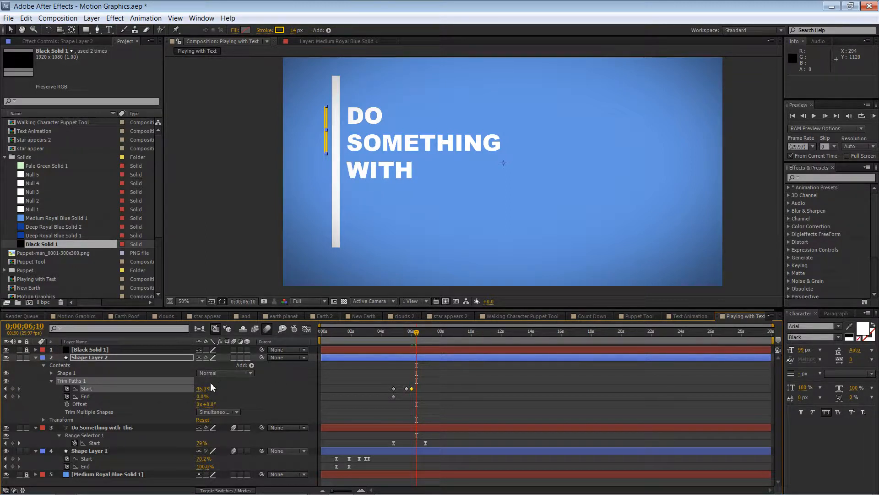
{"action": "left_click_drag", "start_coordinate": [210, 388], "coordinate": [217, 388]}
{"action": "left_click_drag", "start_coordinate": [417, 339], "coordinate": [423, 337]}
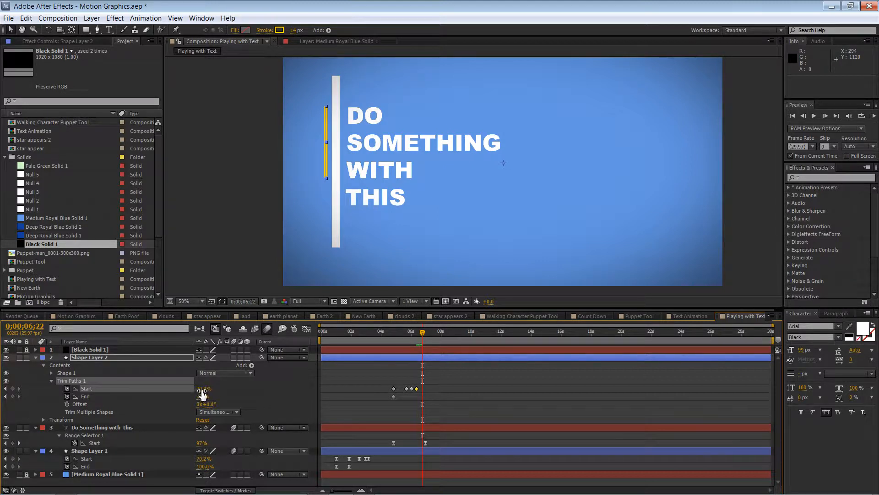
{"action": "left_click_drag", "start_coordinate": [202, 388], "coordinate": [232, 393]}
- Hold Shape Layer 2's Trim Paths End at 0% with a keyframe at 0;00;06;29, and keyframe it at 100% at 0;00;07;19
{"action": "left_click_drag", "start_coordinate": [423, 331], "coordinate": [439, 338]}
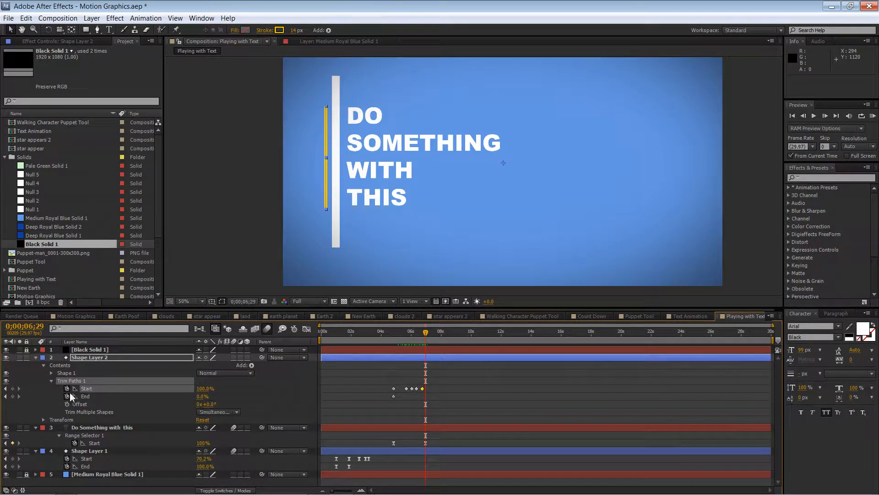
{"action": "left_click", "coordinate": [12, 396]}
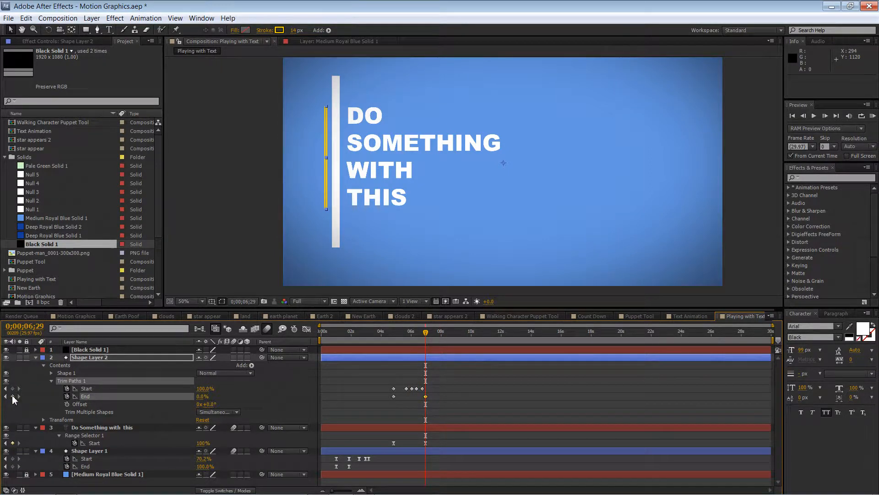
{"action": "left_click", "coordinate": [435, 335]}
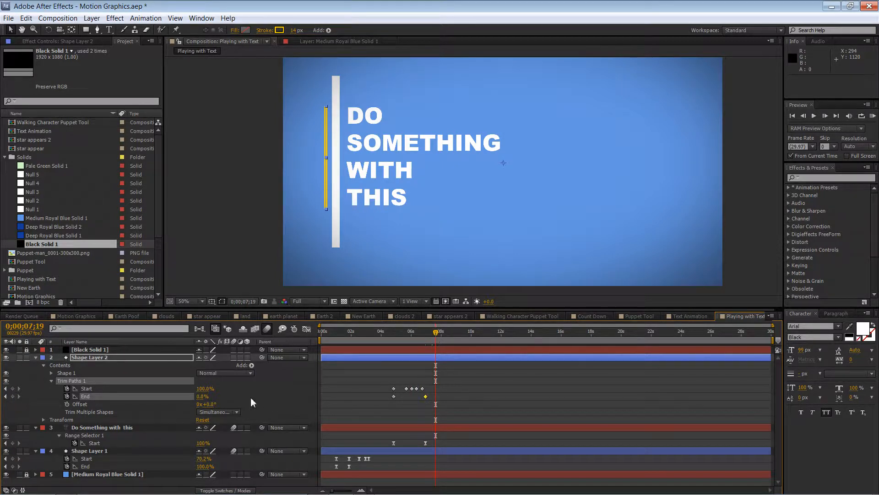
{"action": "left_click_drag", "start_coordinate": [199, 396], "coordinate": [274, 406]}
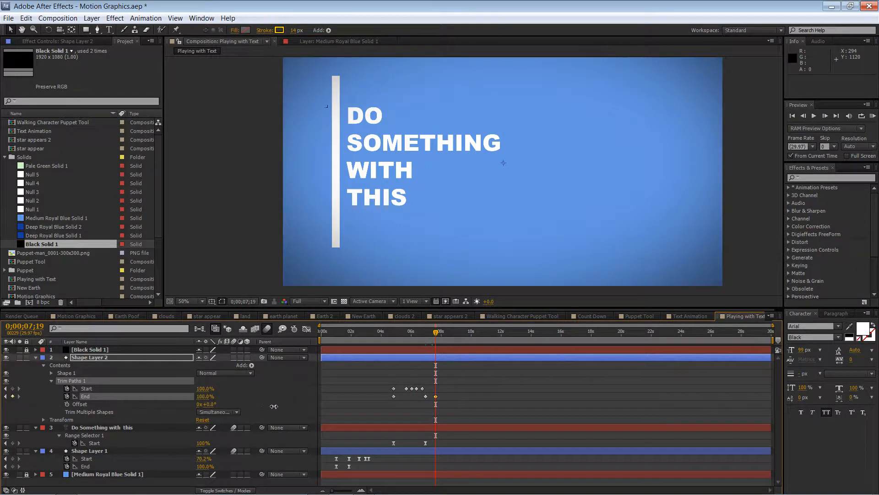
- Save the project, and apply Easy Ease to Shape Layer 2's Trim Paths keyframes up to 0;00;06;29, previewing the animation from the start
{"action": "left_click", "coordinate": [238, 249]}
{"action": "key", "text": "ctrl+s"}
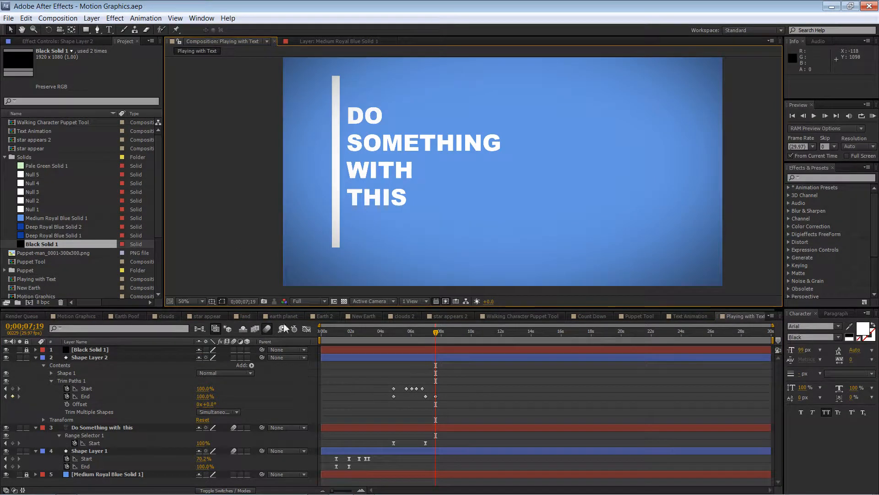
{"action": "left_click_drag", "start_coordinate": [386, 383], "coordinate": [435, 404]}
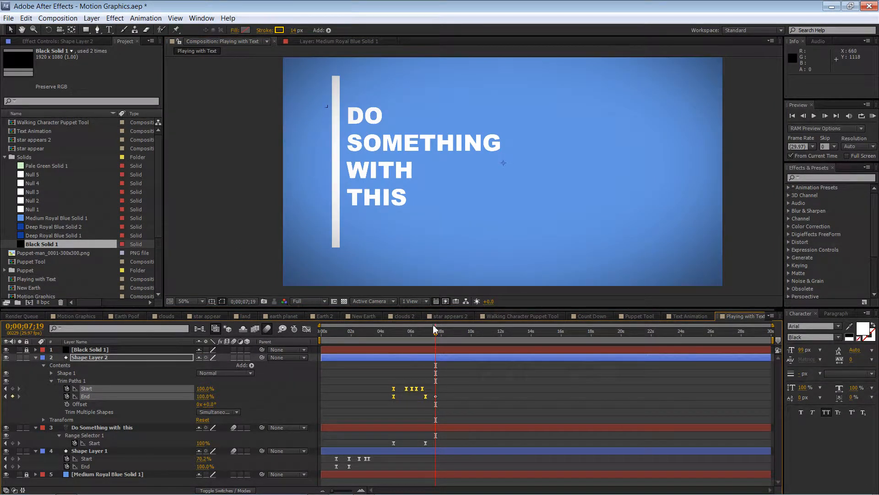
{"action": "left_click_drag", "start_coordinate": [434, 327], "coordinate": [271, 329]}
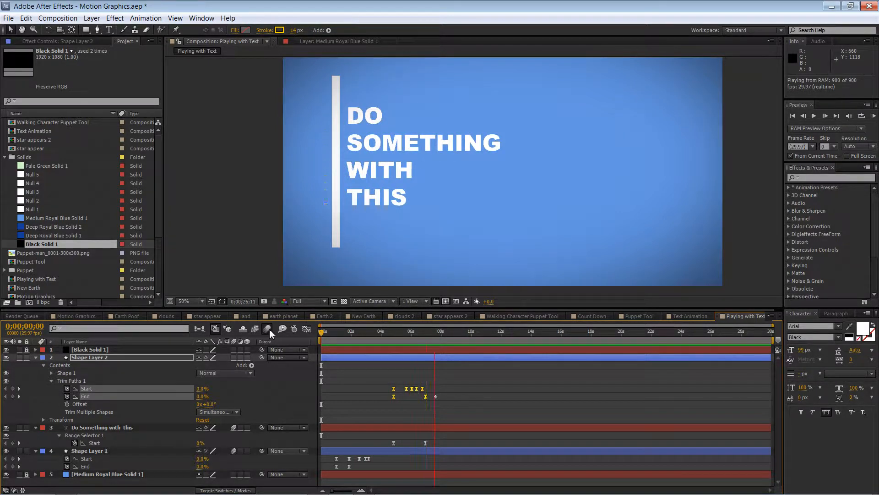
{"action": "left_click", "coordinate": [270, 330]}
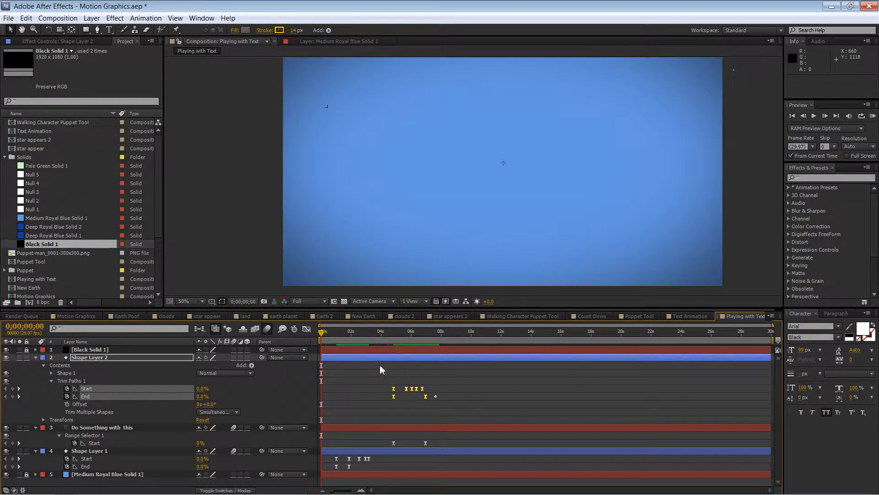
- Move all Shape Layer 2 Trim Paths and text Range Selector keyframes earlier to begin at 0;00;03;20, and save the project
{"action": "left_click_drag", "start_coordinate": [382, 381], "coordinate": [440, 447]}
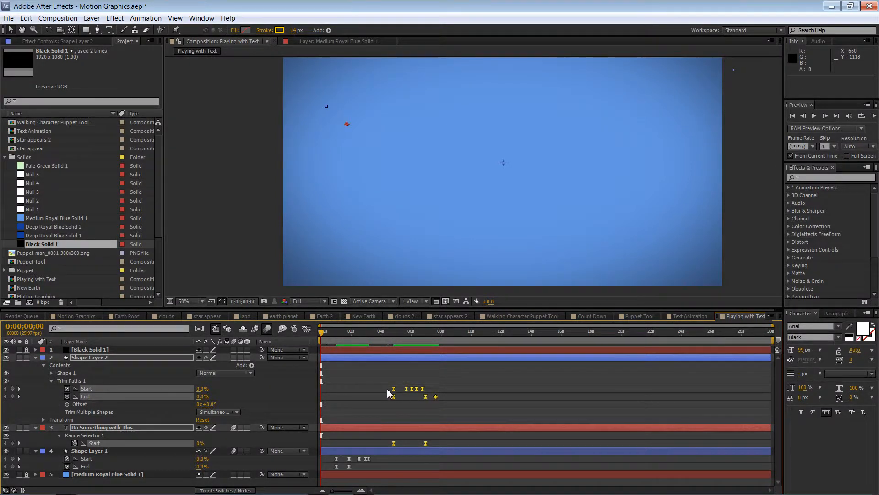
{"action": "left_click_drag", "start_coordinate": [394, 393], "coordinate": [374, 393]}
{"action": "left_click_drag", "start_coordinate": [336, 337], "coordinate": [394, 339]}
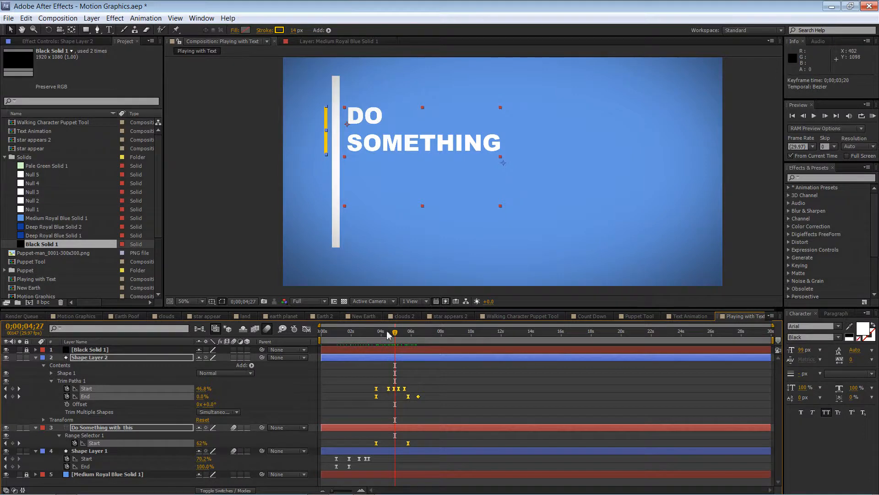
{"action": "mouse_move", "coordinate": [397, 339]}
{"action": "left_mouse_down"}
{"action": "mouse_move", "coordinate": [371, 338]}
{"action": "mouse_move", "coordinate": [388, 338]}
{"action": "left_mouse_up"}
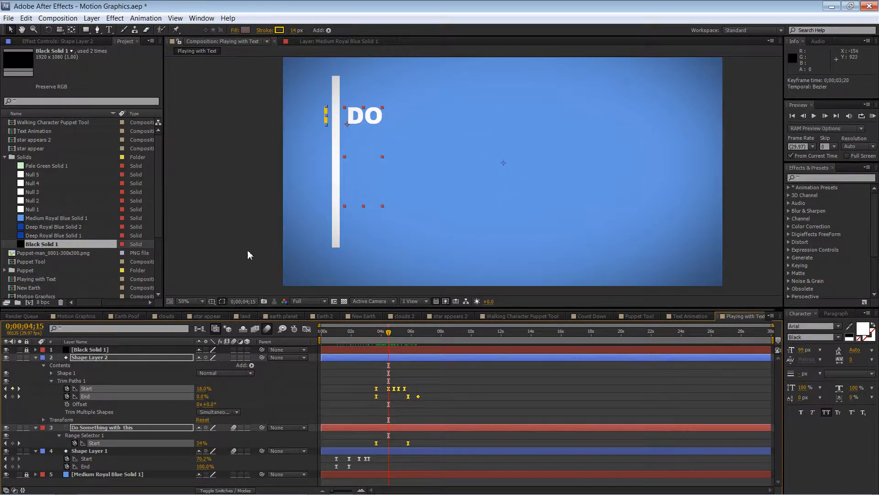
{"action": "key", "text": "ctrl+s"}
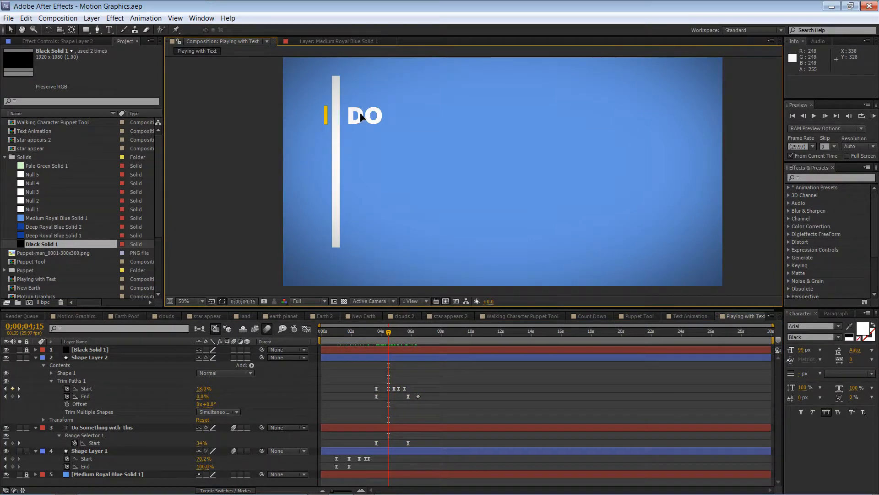
- Reveal the full Animator 1 properties of the "Do Something with this" text layer, including its Position
{"action": "left_click", "coordinate": [362, 117]}
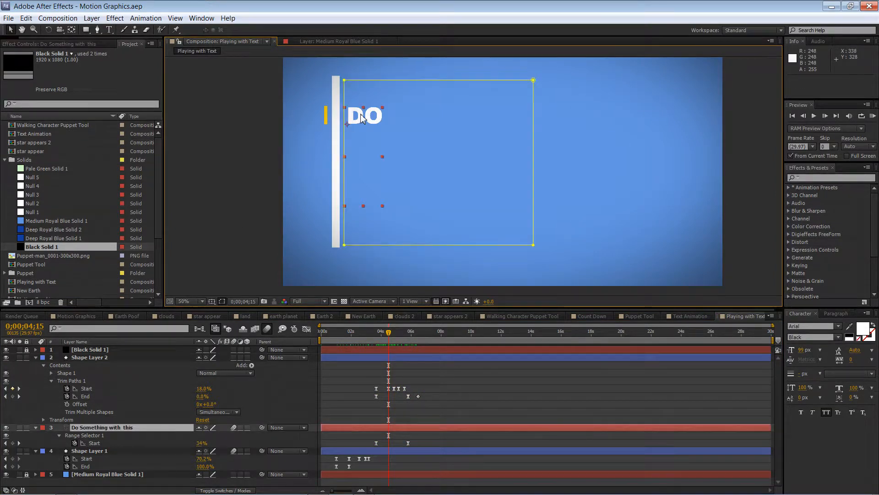
{"action": "left_click", "coordinate": [59, 435]}
{"action": "left_click", "coordinate": [59, 435]}
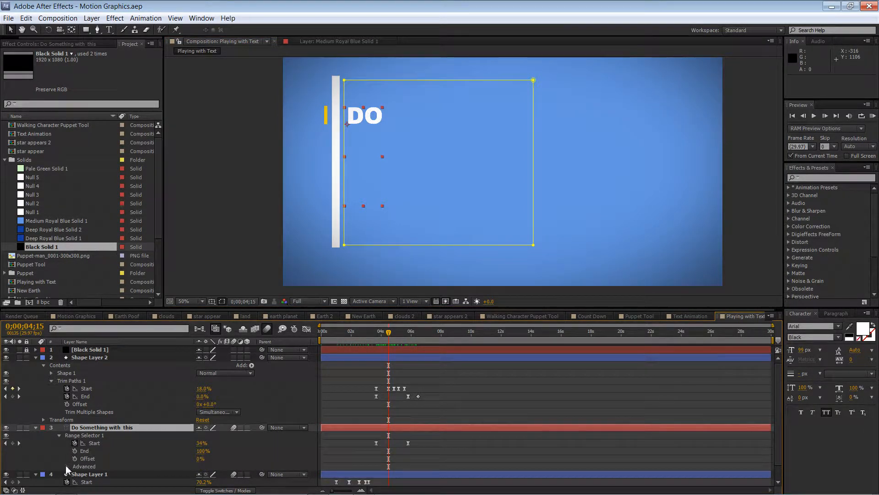
{"action": "left_click", "coordinate": [36, 427]}
{"action": "key", "text": "ctrl+shift+a"}
{"action": "left_click", "coordinate": [36, 427]}
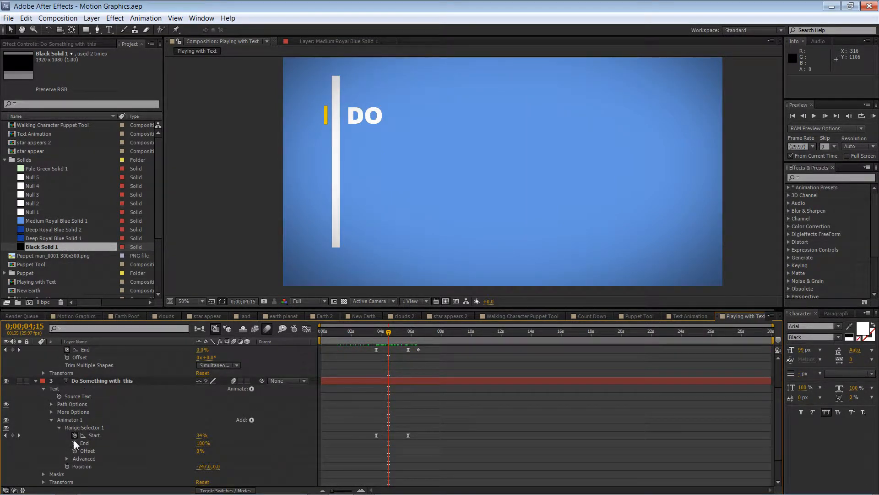
{"action": "left_click", "coordinate": [80, 467]}
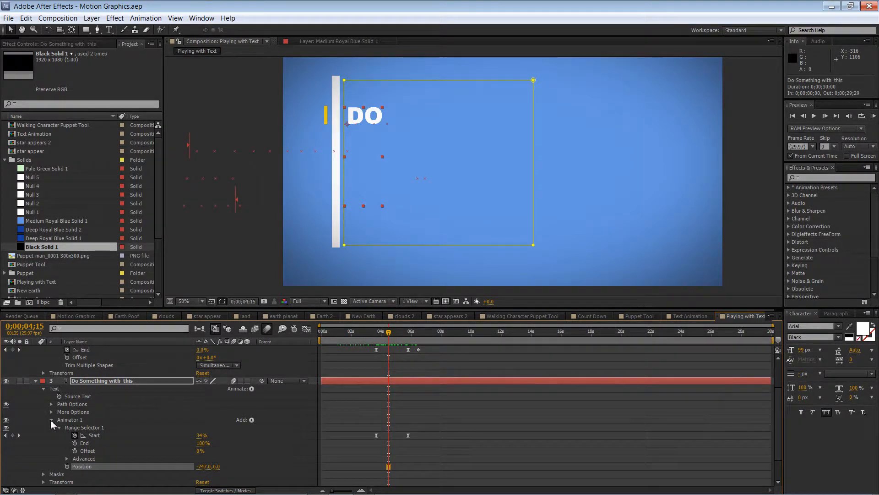
- Add an RGB Fill Color property to the text's Animator 1 and sample its yellow, E7C400, from the yellow line
{"action": "left_click", "coordinate": [51, 420]}
{"action": "left_click", "coordinate": [251, 405]}
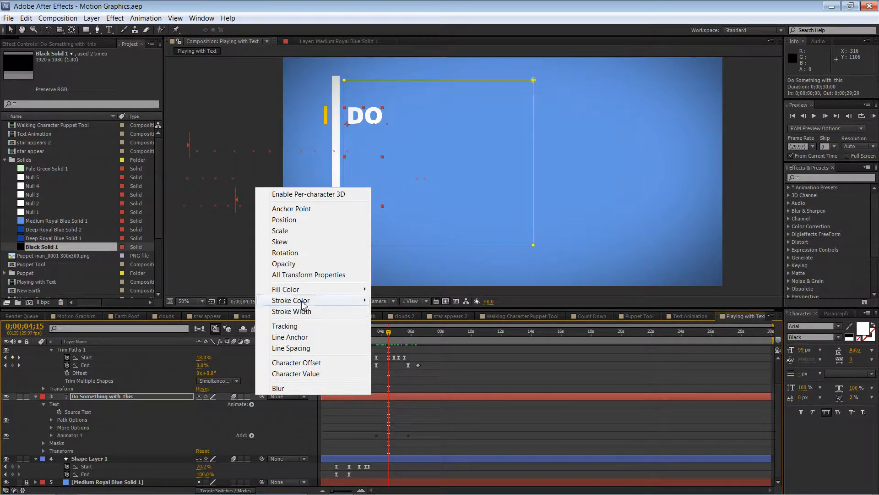
{"action": "mouse_move", "coordinate": [306, 289]}
{"action": "left_click", "coordinate": [392, 291]}
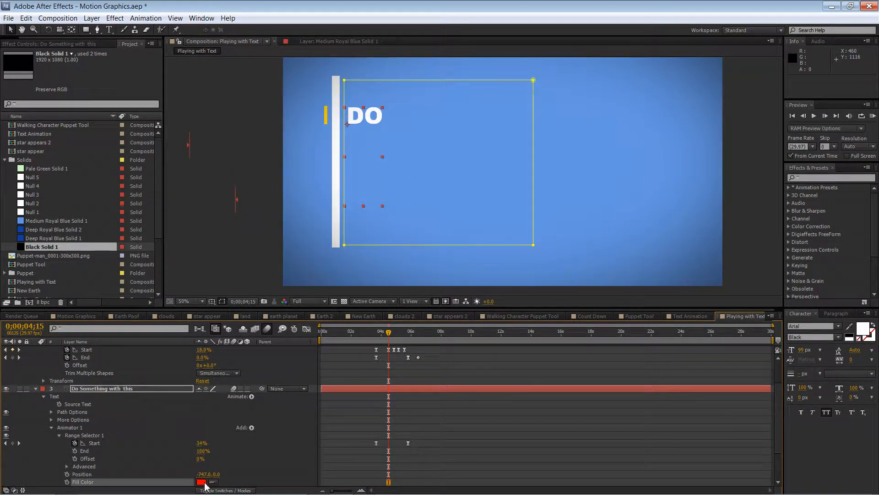
{"action": "left_click", "coordinate": [204, 482]}
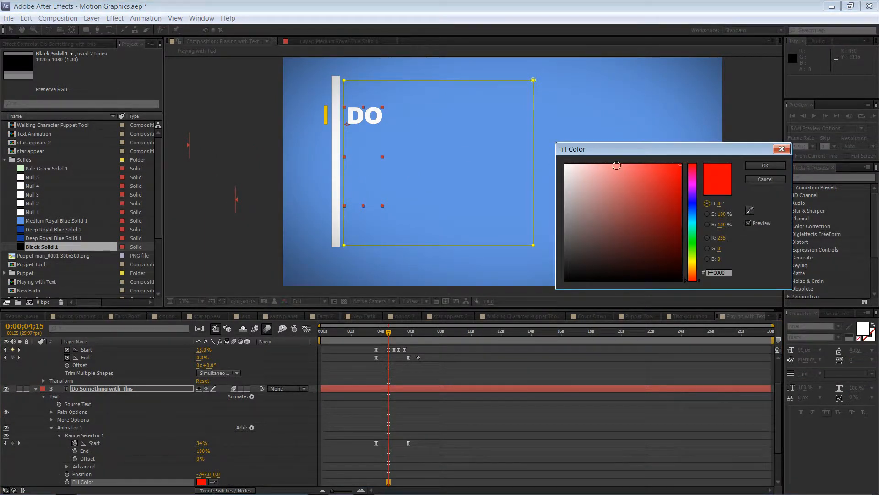
{"action": "left_click", "coordinate": [749, 210]}
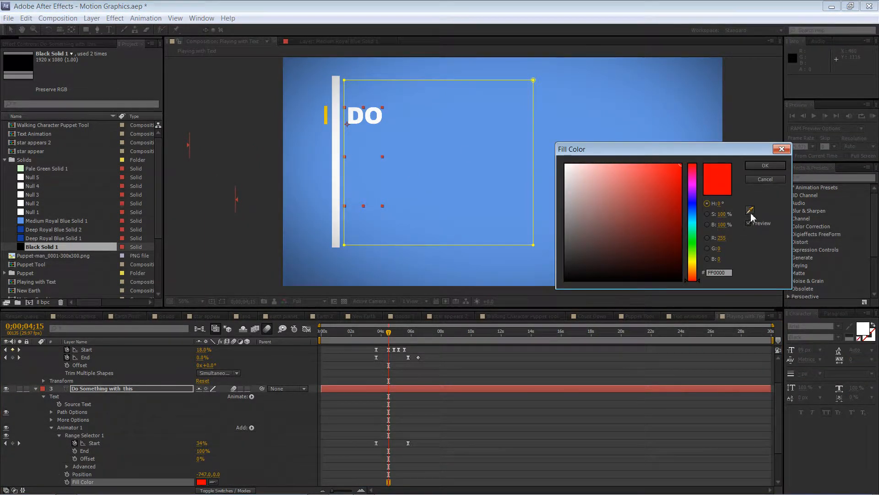
{"action": "left_click", "coordinate": [327, 113]}
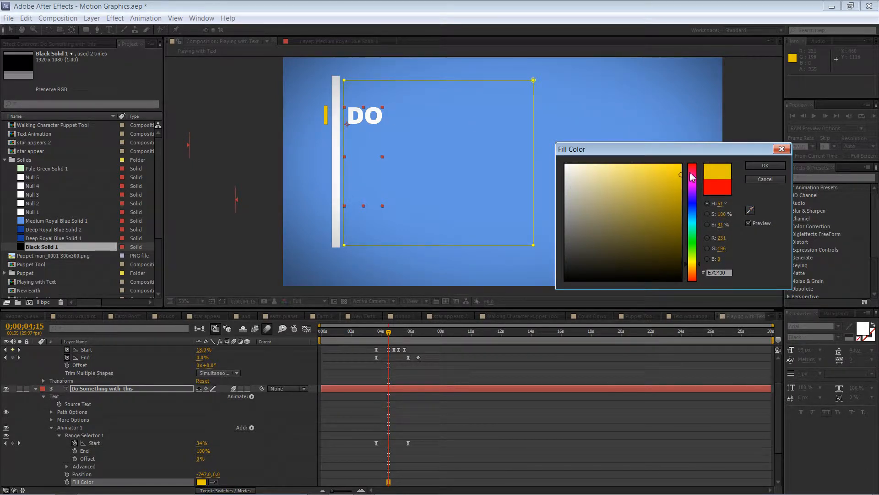
{"action": "left_click", "coordinate": [763, 168]}
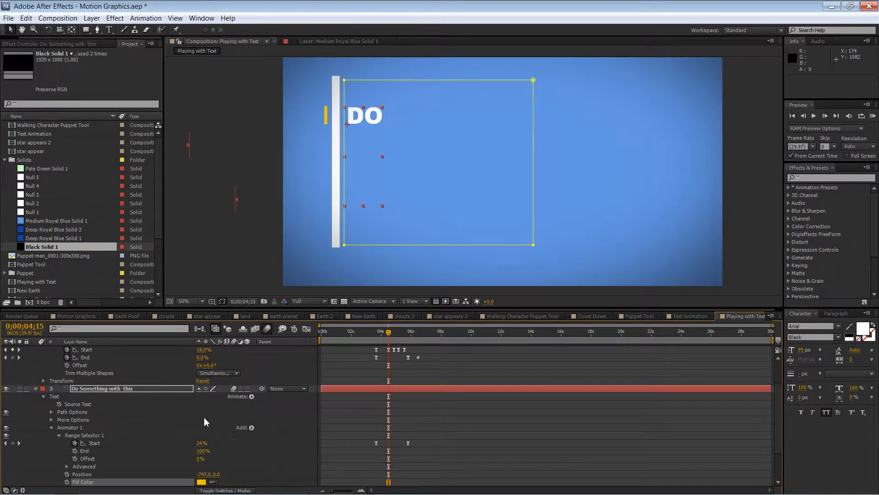
- Check the text color between 0;00;04;15 and 0;00;03;20, and delete the Fill Color property from Animator 1
{"action": "scroll", "coordinate": [200, 475], "scroll_direction": "down", "scroll_amount": 2}
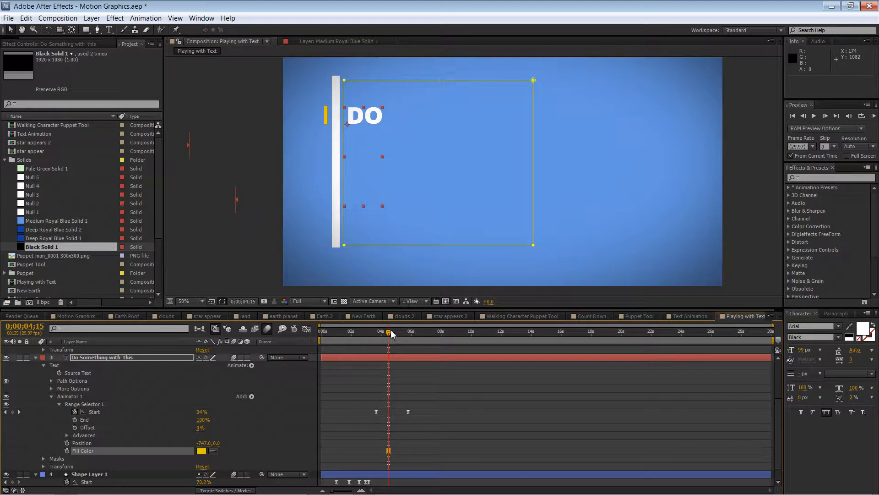
{"action": "left_click_drag", "start_coordinate": [389, 332], "coordinate": [383, 337]}
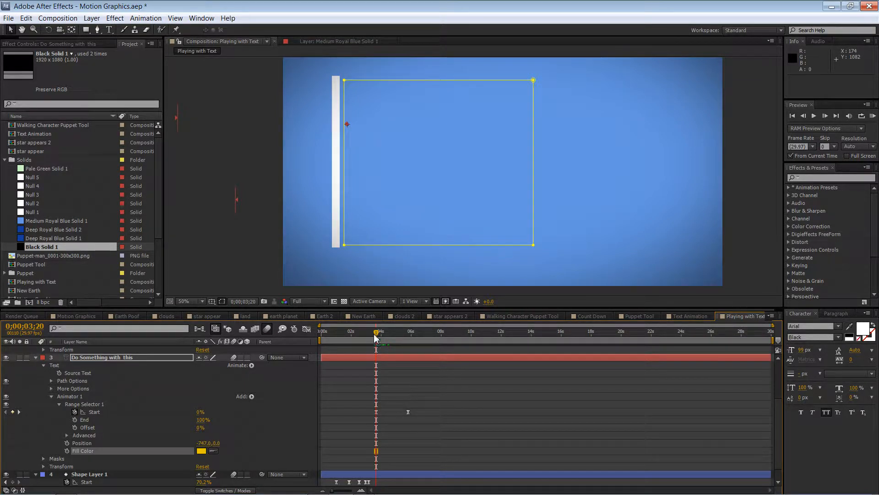
{"action": "mouse_move", "coordinate": [376, 334]}
{"action": "left_mouse_down"}
{"action": "mouse_move", "coordinate": [418, 337]}
{"action": "mouse_move", "coordinate": [377, 338]}
{"action": "left_mouse_up"}
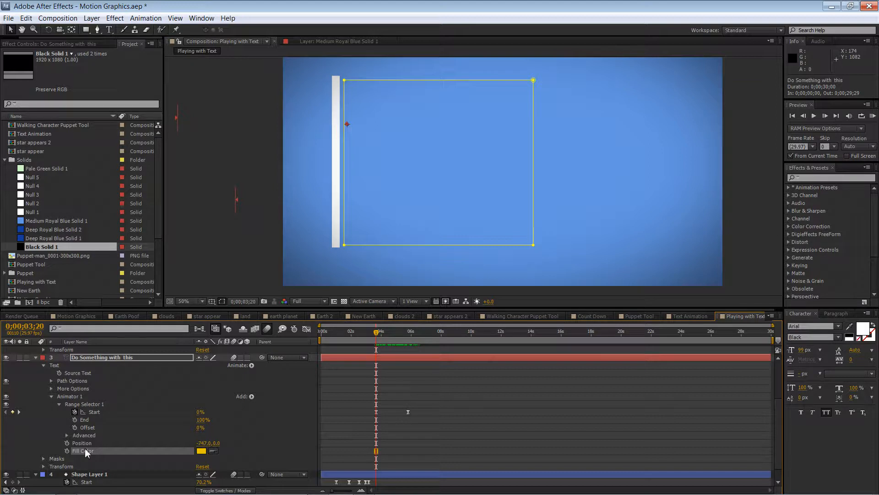
{"action": "key", "text": "Delete"}
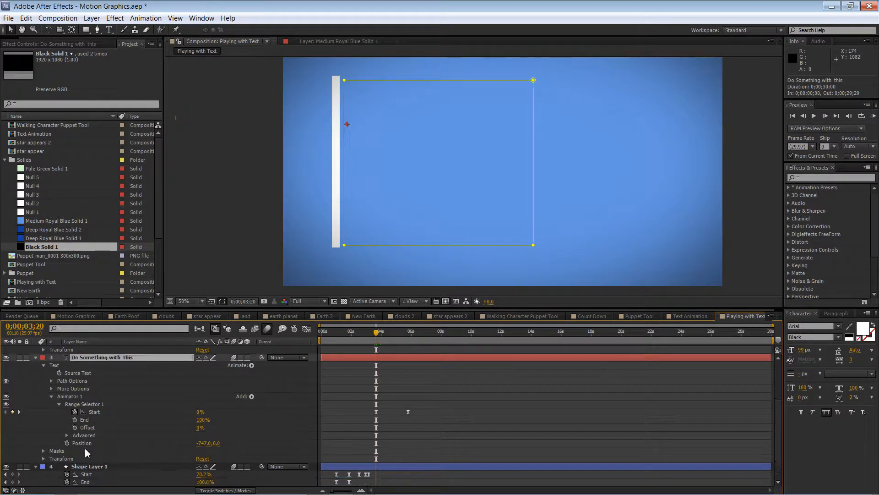
- Try adding another RGB Fill Color to the text layer and moving it out of Animator 1, and delete that property
{"action": "left_click", "coordinate": [51, 397]}
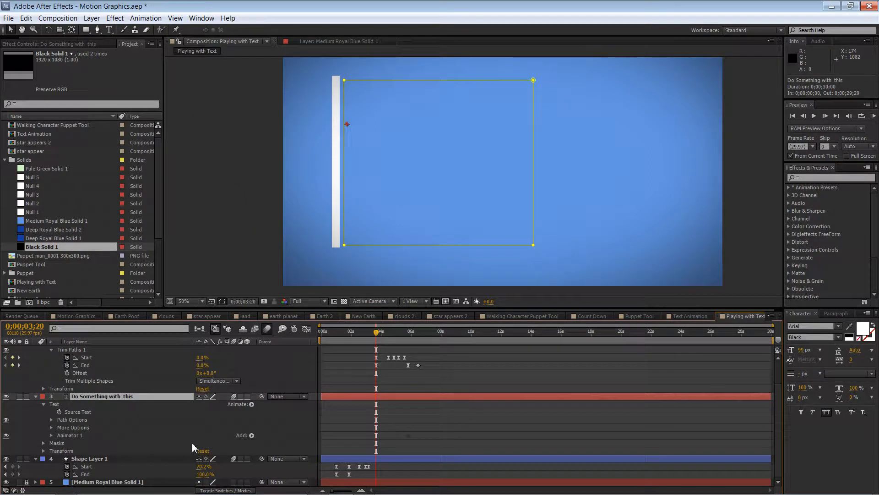
{"action": "left_click", "coordinate": [252, 436]}
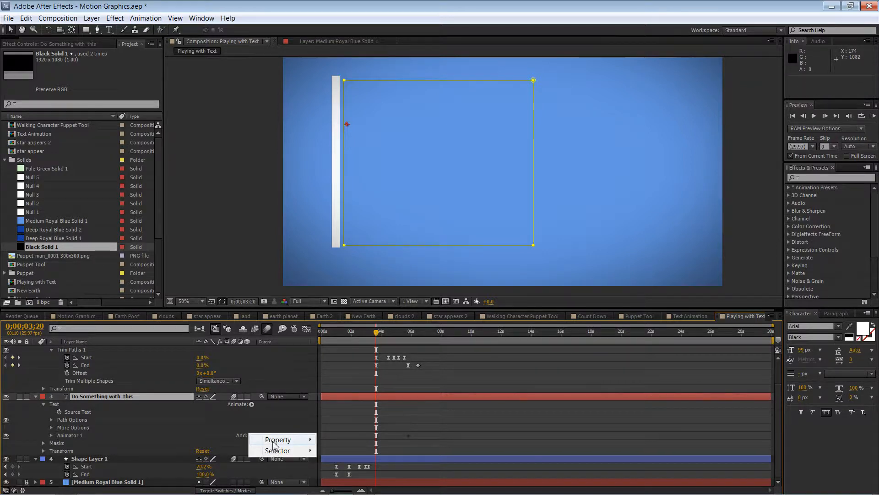
{"action": "mouse_move", "coordinate": [275, 444]}
{"action": "left_click", "coordinate": [251, 403]}
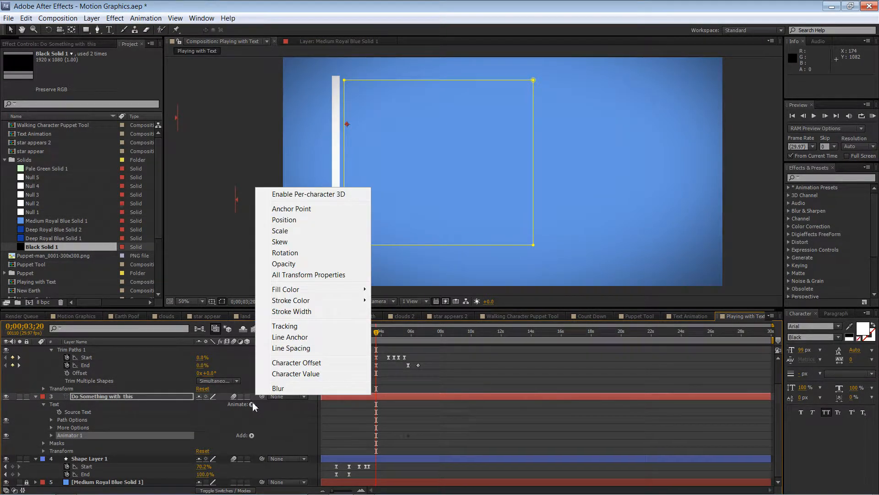
{"action": "mouse_move", "coordinate": [304, 290]}
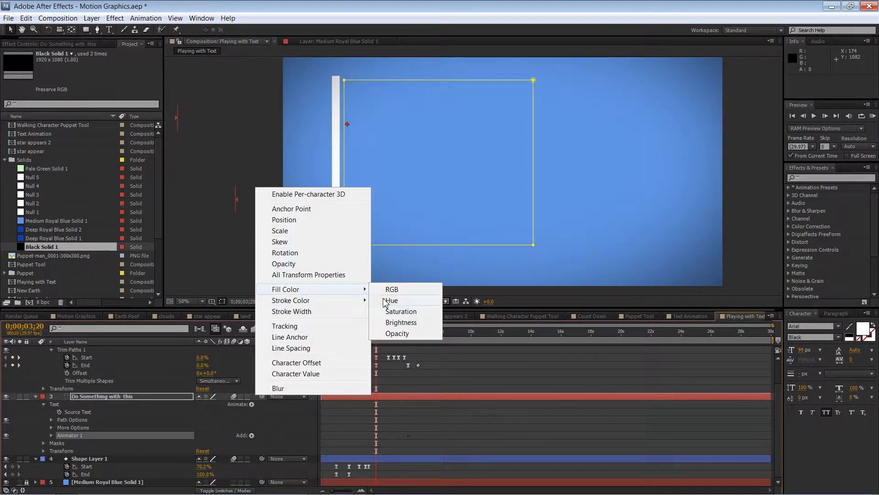
{"action": "left_click", "coordinate": [387, 288]}
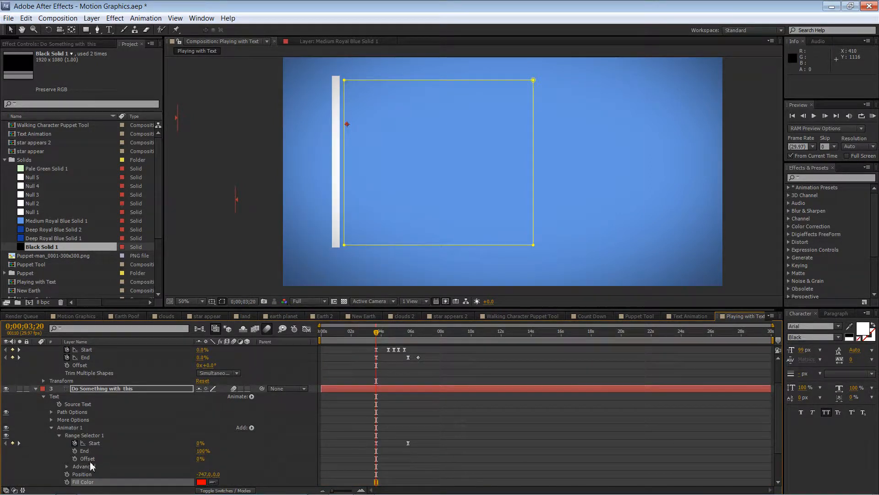
{"action": "left_click", "coordinate": [78, 483]}
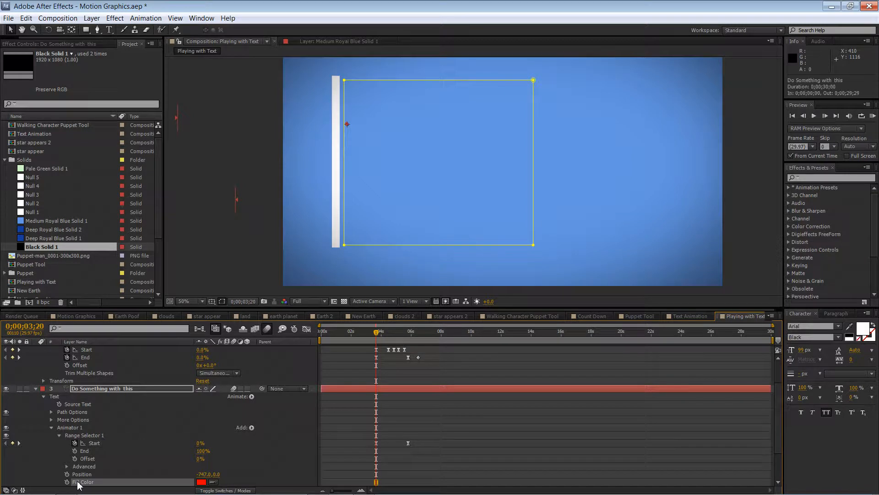
{"action": "left_click_drag", "start_coordinate": [78, 484], "coordinate": [80, 466]}
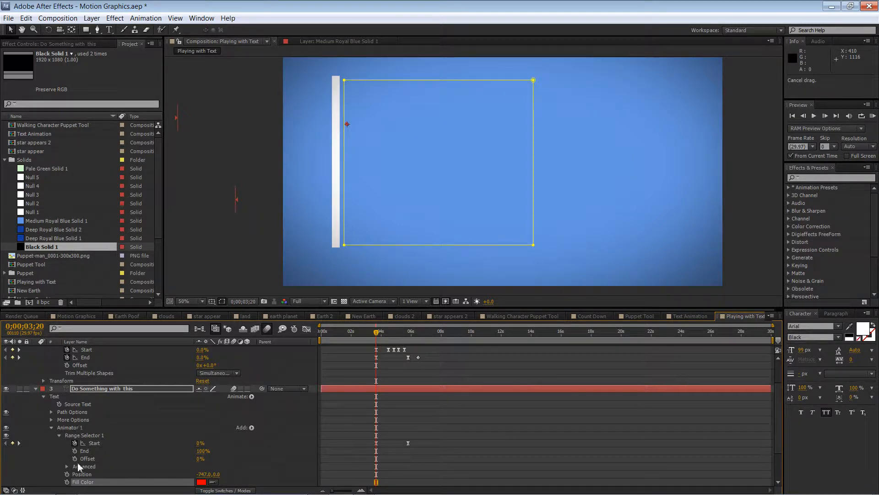
{"action": "key", "text": "Delete"}
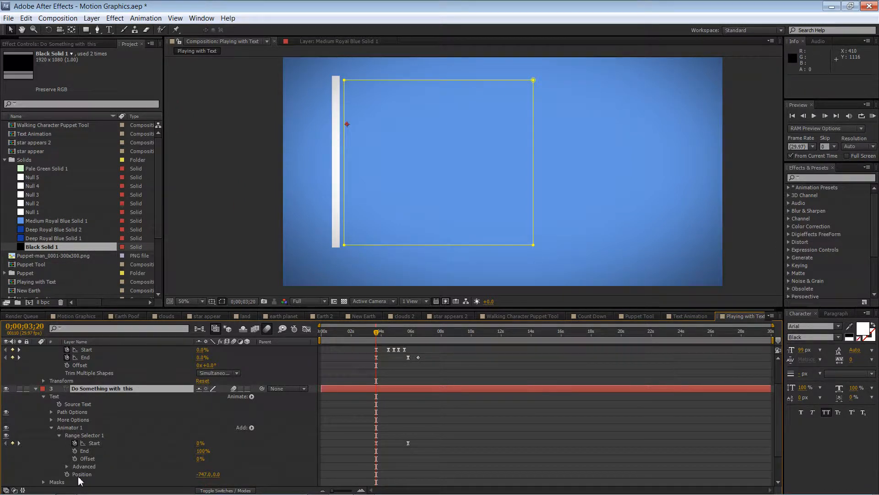
{"action": "left_click", "coordinate": [52, 427]}
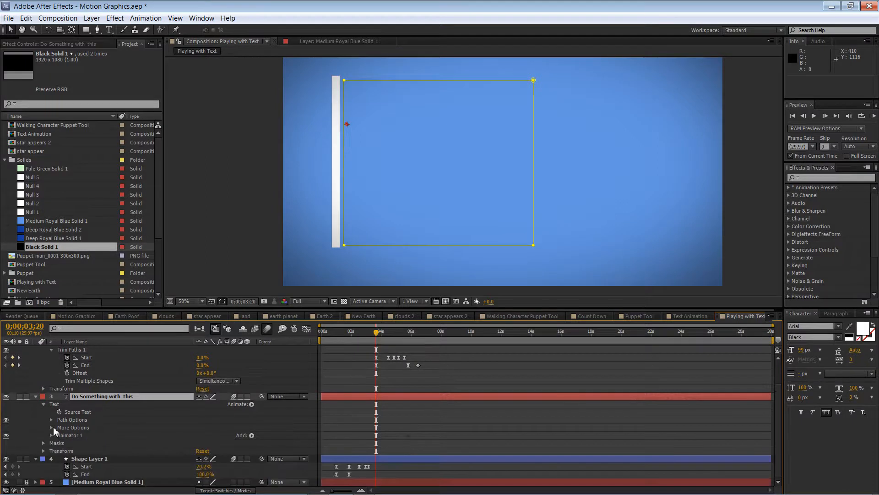
- Add RGB Fill Color to the text layer as a separate Animator 2 with its own range selector, and open and close its color picker
{"action": "left_click", "coordinate": [245, 405]}
{"action": "left_click", "coordinate": [250, 404]}
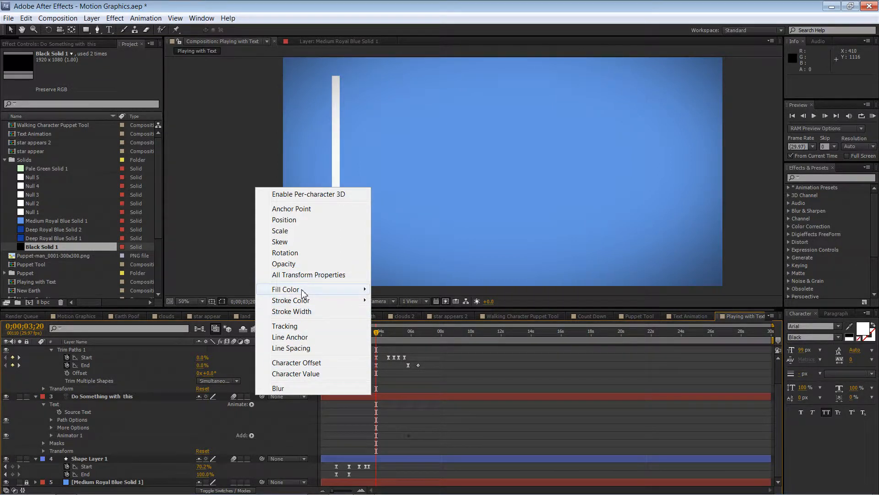
{"action": "mouse_move", "coordinate": [302, 289]}
{"action": "left_click", "coordinate": [395, 290]}
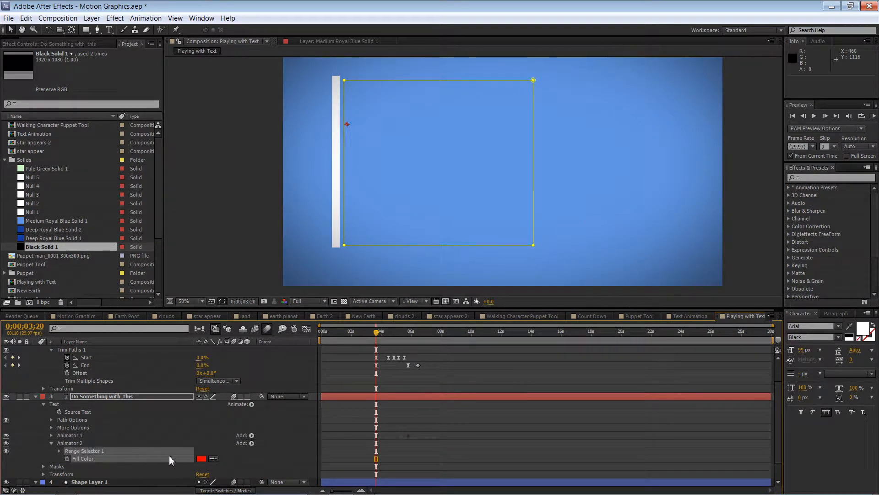
{"action": "left_click", "coordinate": [201, 458]}
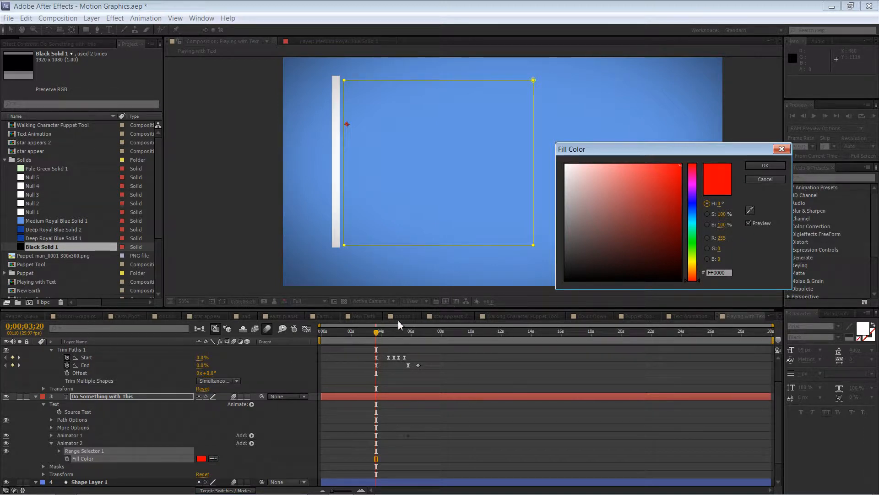
{"action": "key", "text": "Return"}
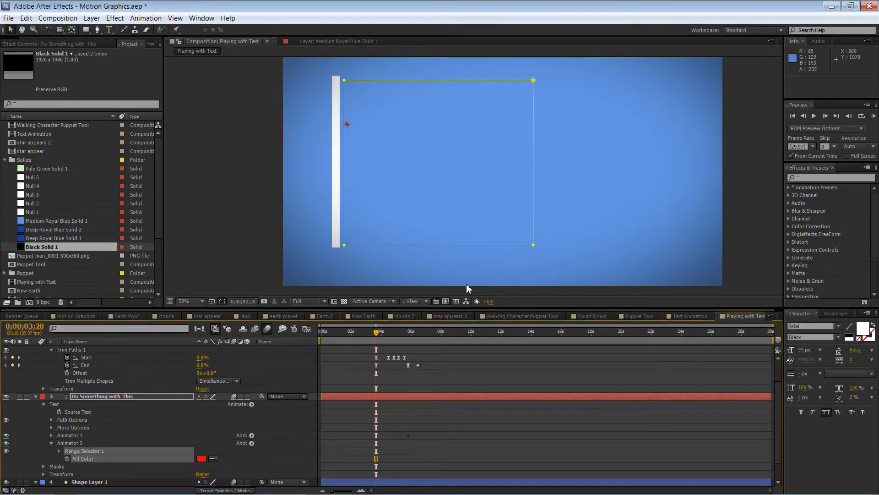
- Set Animator 2's Fill Color by sampling the yellow line's color at 0;00;05;16
{"action": "left_click_drag", "start_coordinate": [377, 331], "coordinate": [404, 335]}
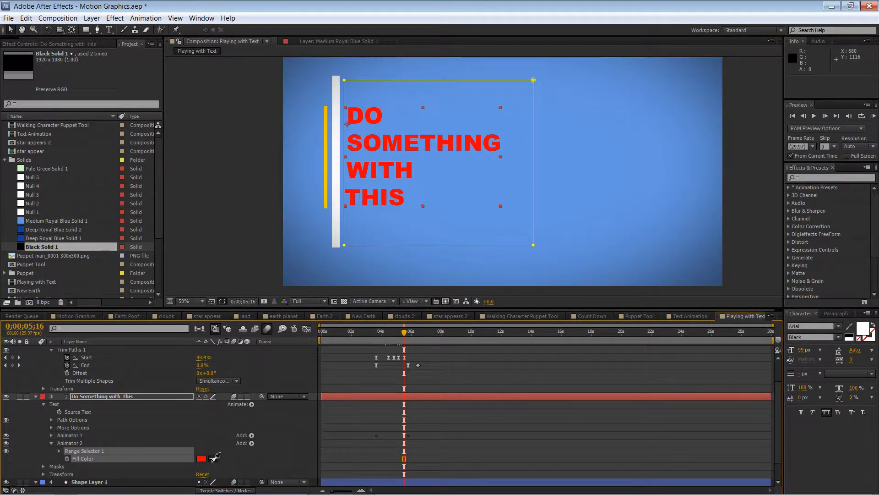
{"action": "left_click", "coordinate": [216, 457]}
{"action": "left_click", "coordinate": [326, 202]}
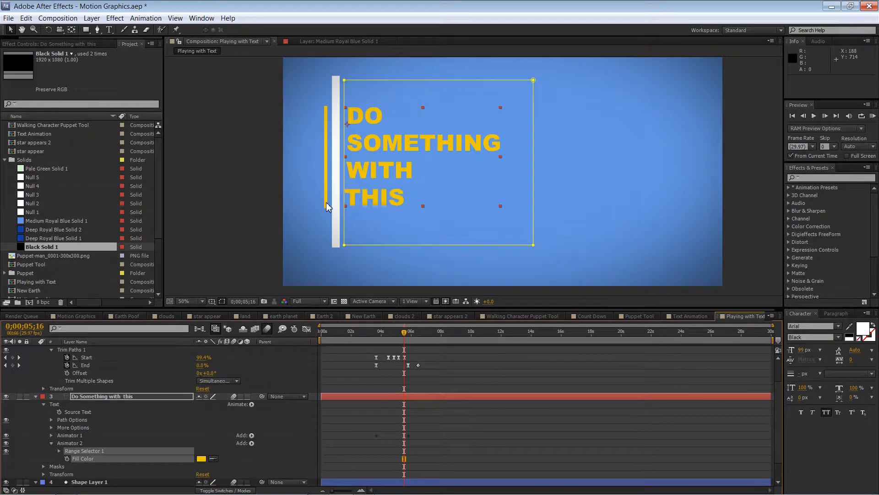
- Expand Animator 2's Range Selector 1 and start keyframing its Start value at 0% at 0;00;04;15
{"action": "mouse_move", "coordinate": [404, 336]}
{"action": "left_mouse_down"}
{"action": "mouse_move", "coordinate": [379, 339]}
{"action": "mouse_move", "coordinate": [387, 339]}
{"action": "left_mouse_up"}
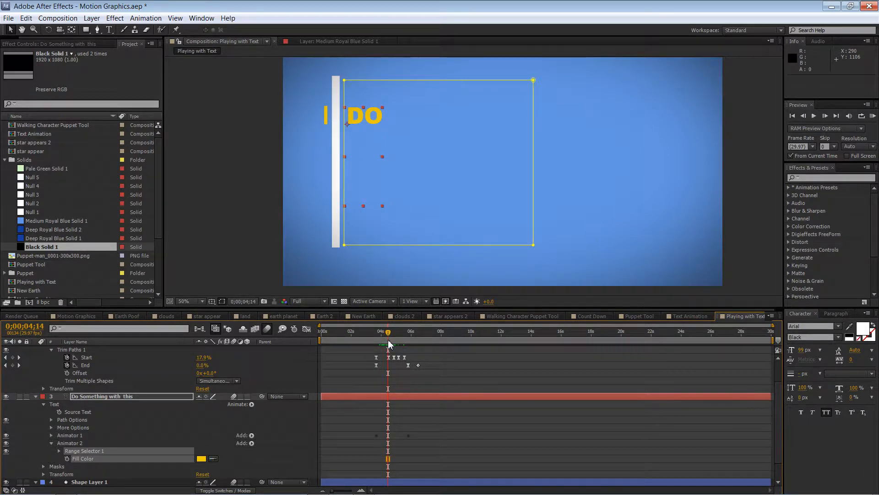
{"action": "scroll", "coordinate": [119, 466], "scroll_direction": "down", "scroll_amount": 1}
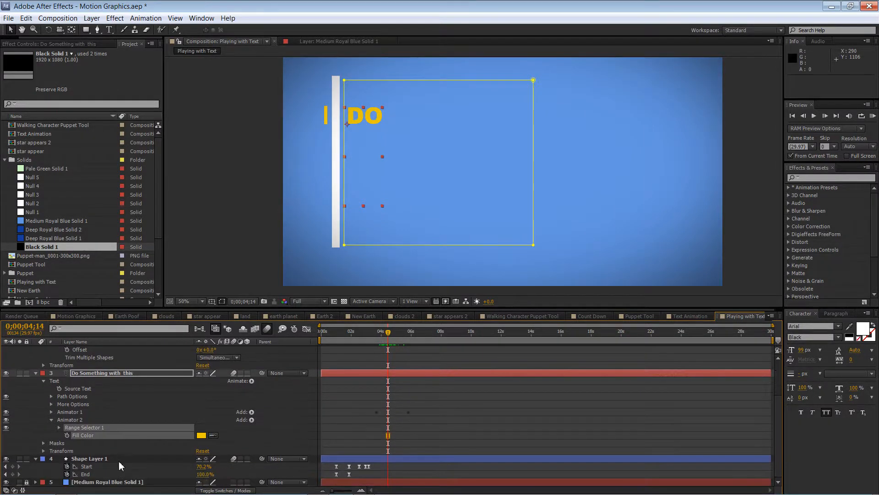
{"action": "left_click", "coordinate": [51, 420]}
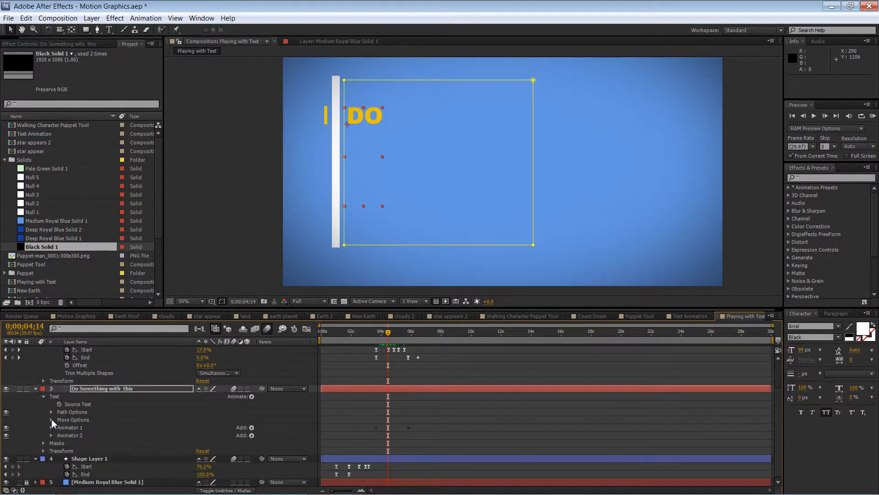
{"action": "left_click", "coordinate": [51, 435]}
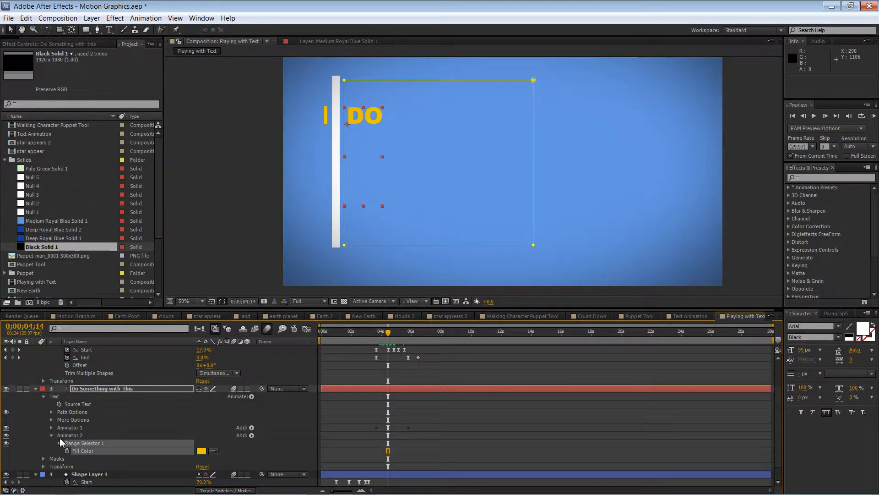
{"action": "left_click", "coordinate": [59, 443]}
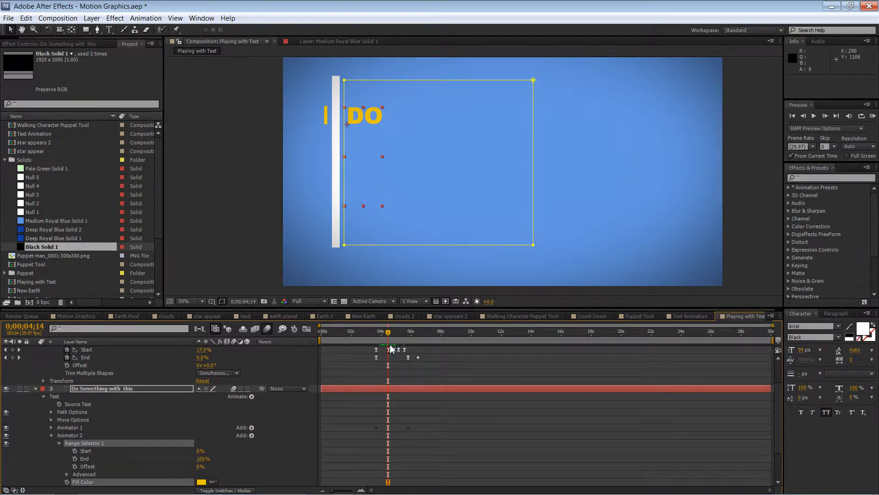
{"action": "left_click_drag", "start_coordinate": [388, 332], "coordinate": [386, 339]}
{"action": "left_click_drag", "start_coordinate": [200, 452], "coordinate": [168, 452]}
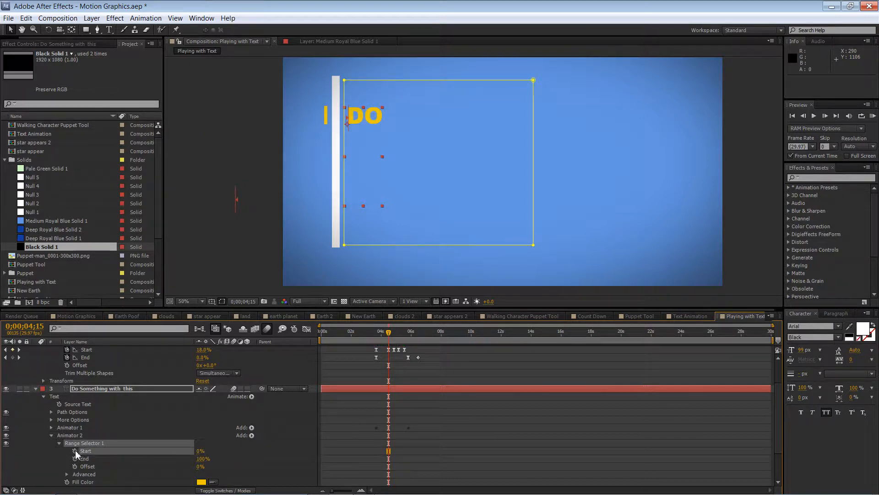
{"action": "left_click", "coordinate": [75, 451]}
- Keyframe Animator 2's range Start to 10% at 0;00;04;21 and 56% at 0;00;05;04, and undo the last keyframe movement
{"action": "left_click_drag", "start_coordinate": [391, 335], "coordinate": [395, 335]}
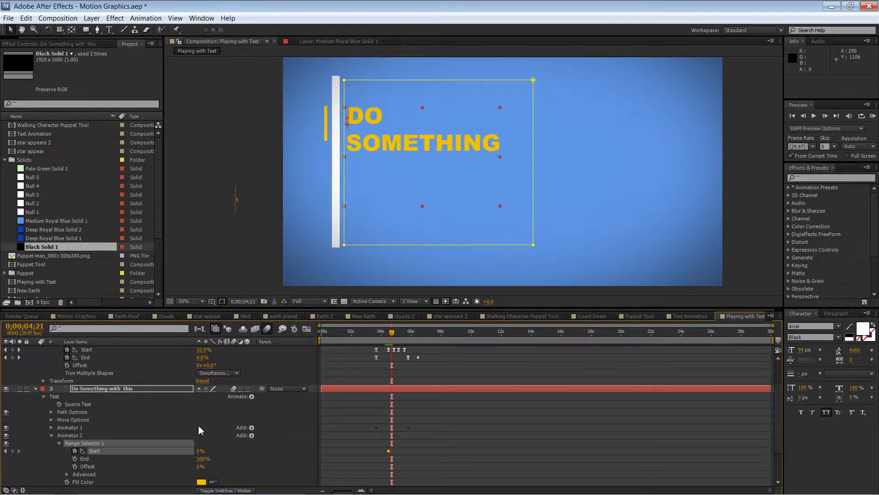
{"action": "left_click_drag", "start_coordinate": [201, 451], "coordinate": [204, 451]}
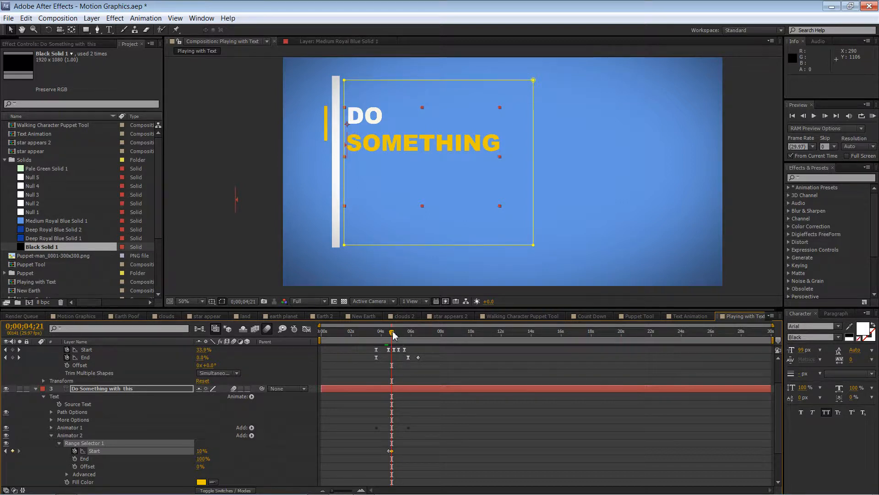
{"action": "left_click_drag", "start_coordinate": [392, 331], "coordinate": [400, 335]}
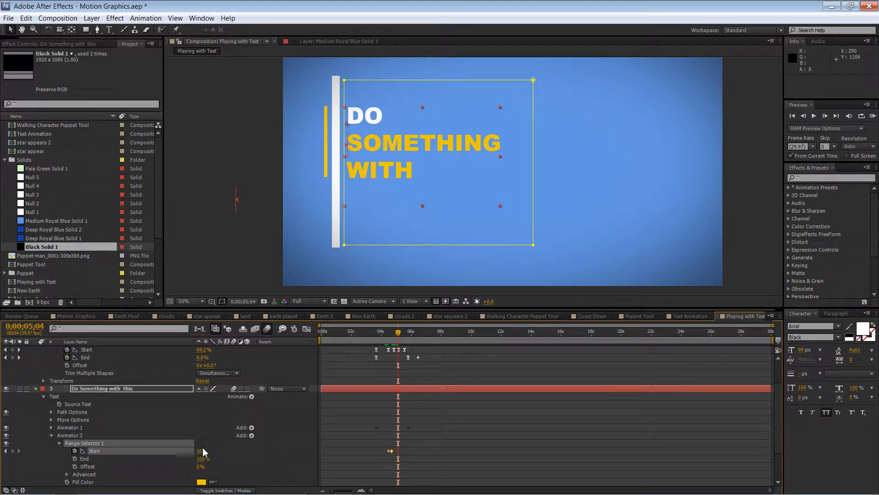
{"action": "left_click_drag", "start_coordinate": [204, 451], "coordinate": [222, 448]}
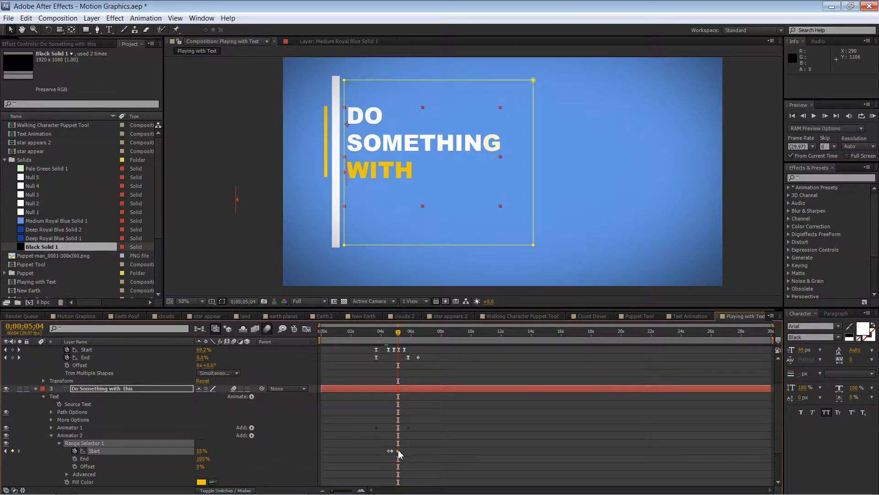
{"action": "left_click_drag", "start_coordinate": [398, 451], "coordinate": [402, 455]}
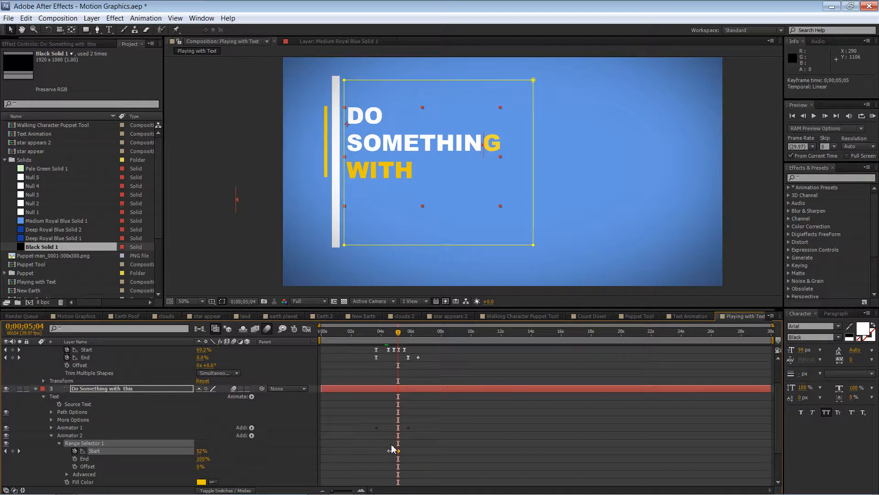
{"action": "key", "text": "ctrl+z"}
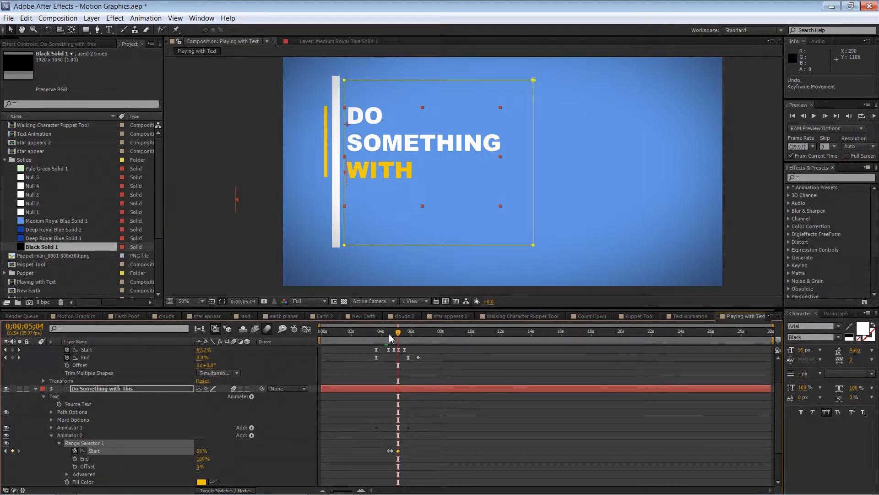
- Keyframe Animator 2's range Start to 80% at 0;00;05;17 and 100% at 0;00;06;14, and save the project
{"action": "left_click_drag", "start_coordinate": [398, 338], "coordinate": [405, 339]}
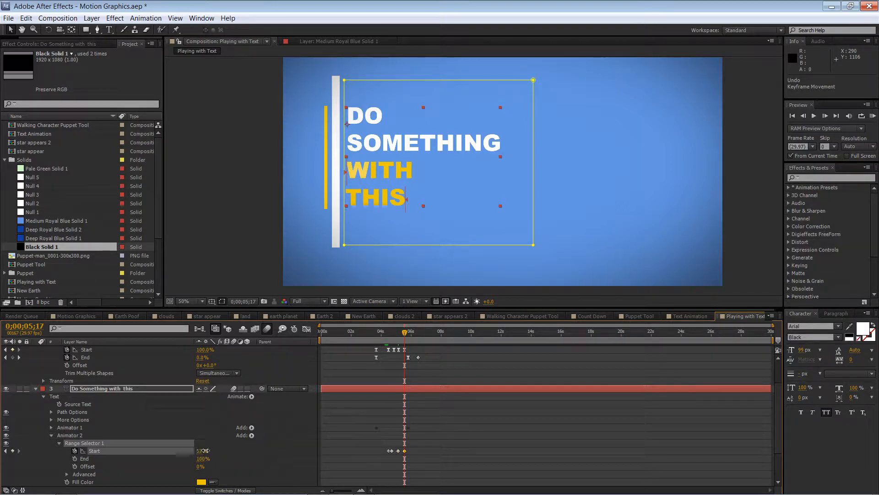
{"action": "left_click_drag", "start_coordinate": [200, 450], "coordinate": [311, 451]}
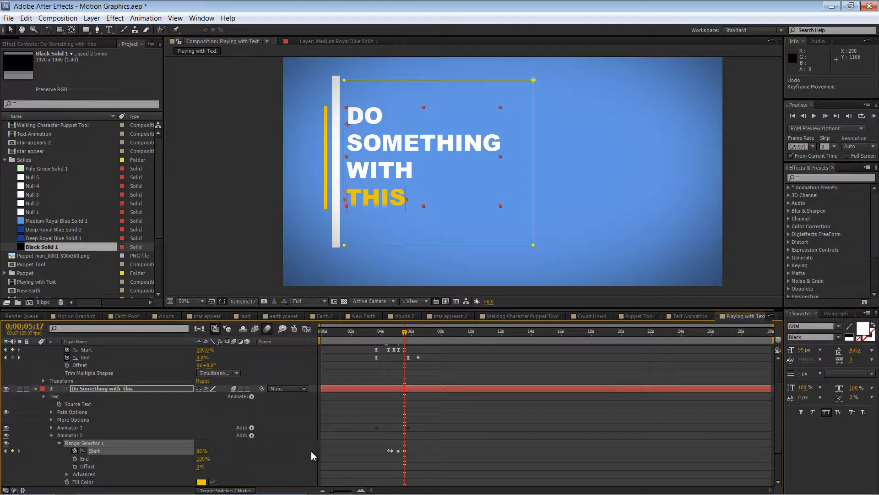
{"action": "left_click_drag", "start_coordinate": [405, 329], "coordinate": [416, 338]}
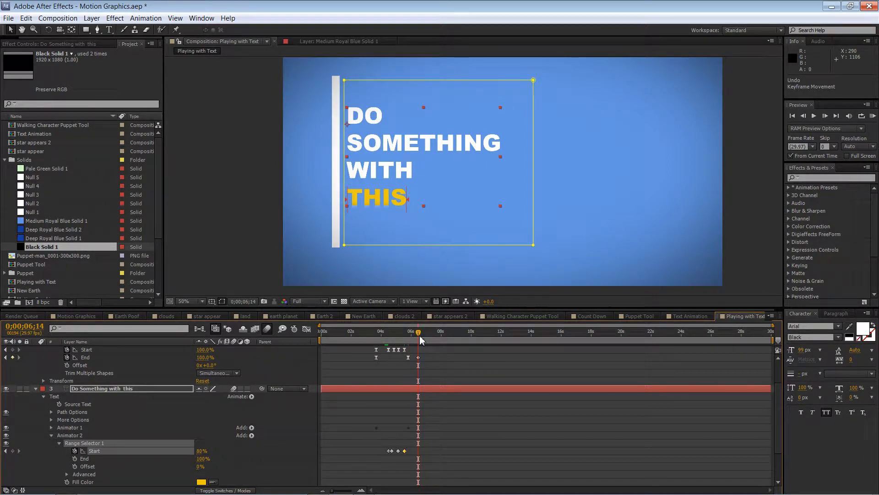
{"action": "left_click_drag", "start_coordinate": [420, 338], "coordinate": [421, 338]}
{"action": "left_click_drag", "start_coordinate": [201, 451], "coordinate": [237, 454]}
{"action": "key", "text": "ctrl+s"}
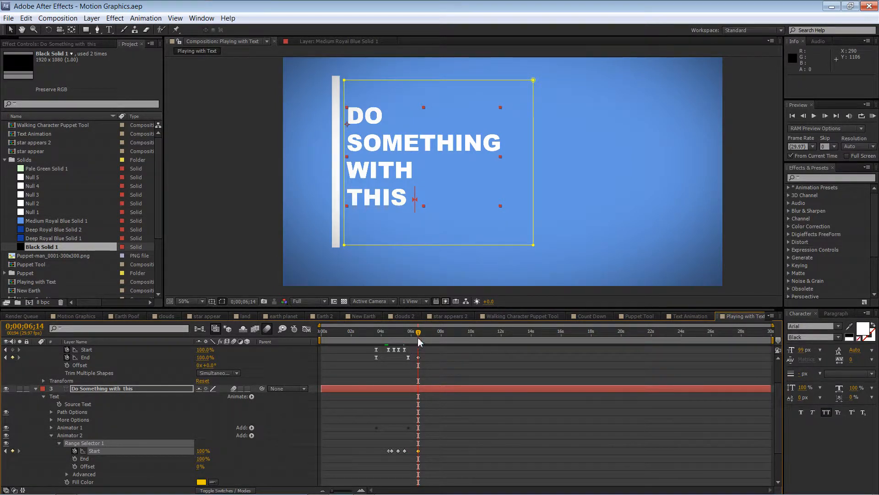
- Play a RAM preview of the text color animation from the start of the composition
{"action": "left_click_drag", "start_coordinate": [419, 341], "coordinate": [293, 351]}
{"action": "key", "text": "KP_0"}
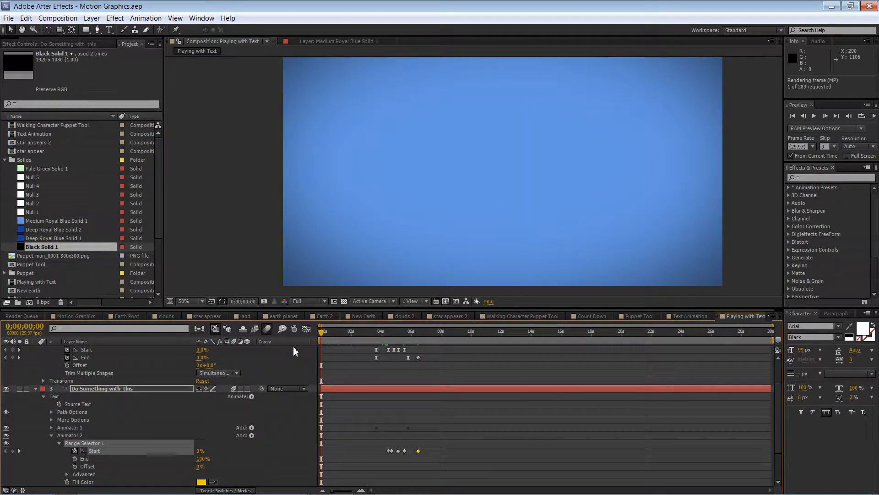
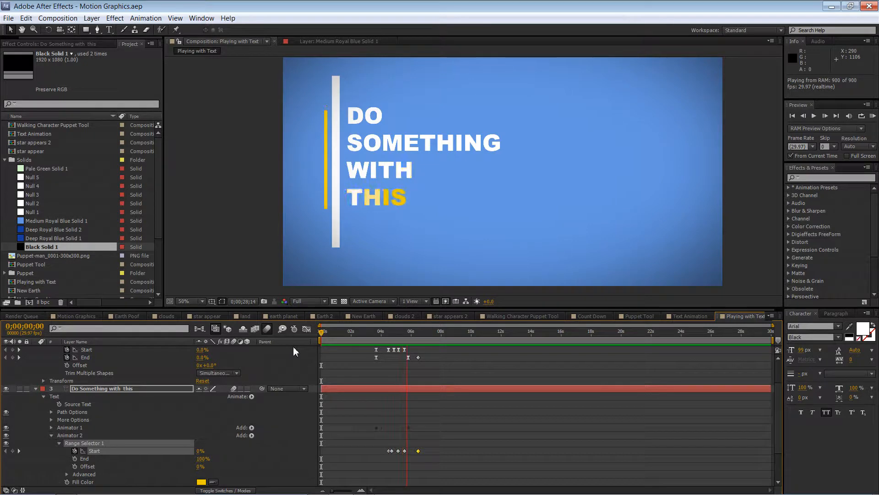
{"action": "key", "text": "space"}
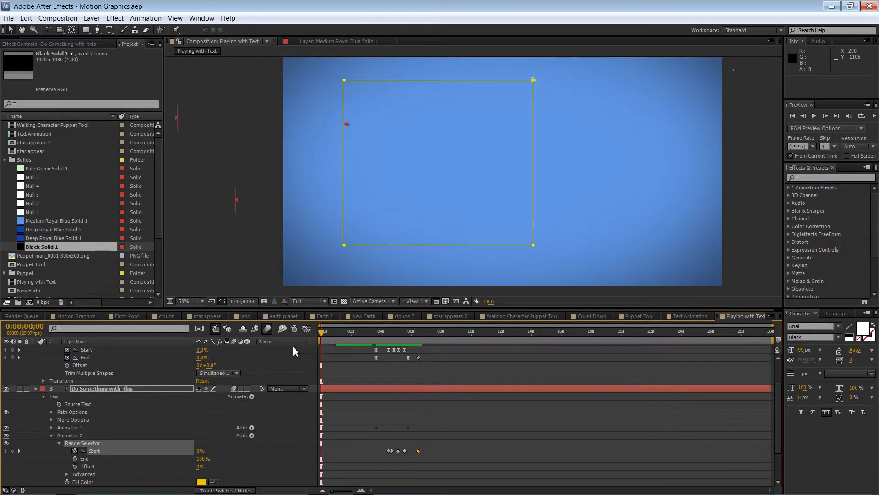
- Set Based On to Words in the Advanced options of Animator 2's Range Selector 1
{"action": "left_click_drag", "start_coordinate": [347, 331], "coordinate": [395, 347]}
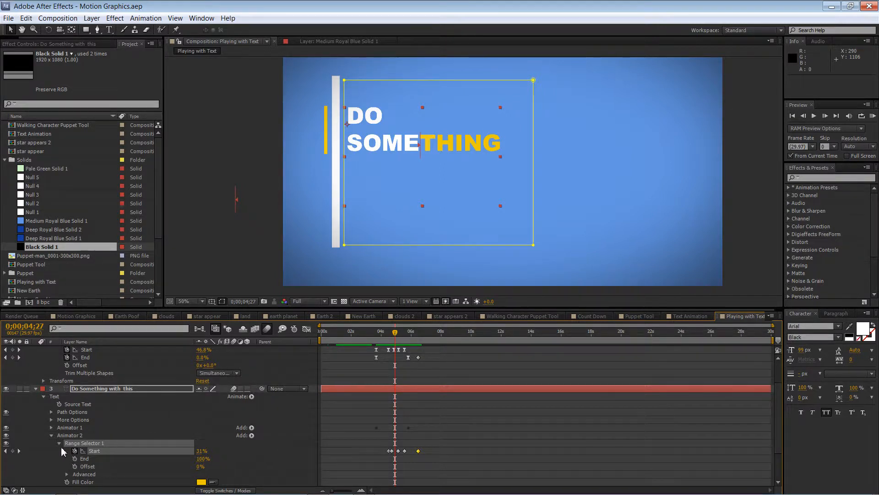
{"action": "left_click", "coordinate": [67, 474]}
{"action": "scroll", "coordinate": [137, 443], "scroll_direction": "down", "scroll_amount": 3}
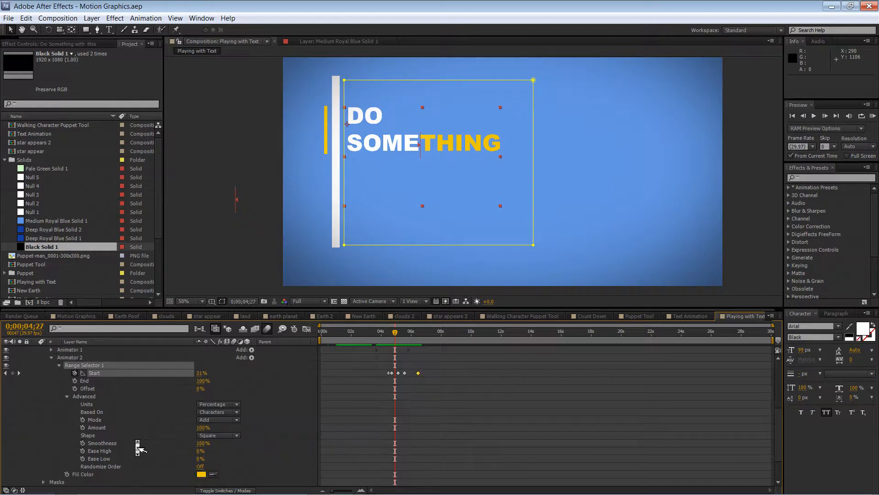
{"action": "left_click", "coordinate": [224, 388]}
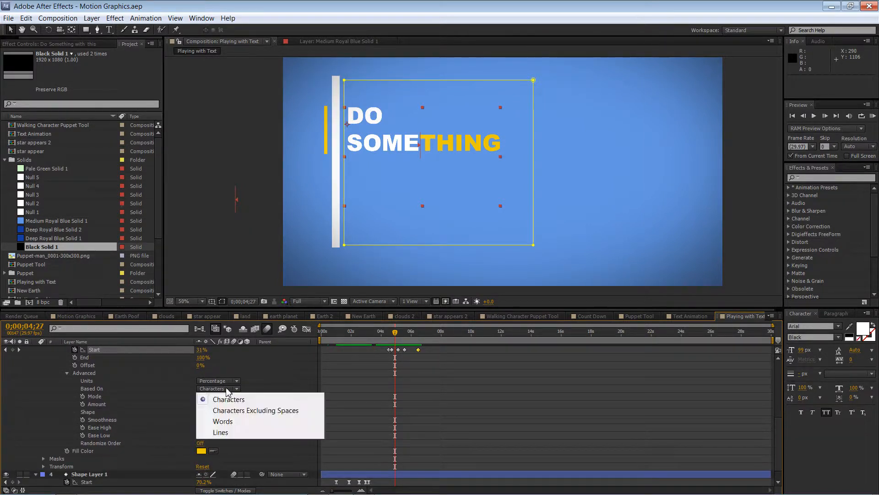
{"action": "left_click", "coordinate": [223, 421]}
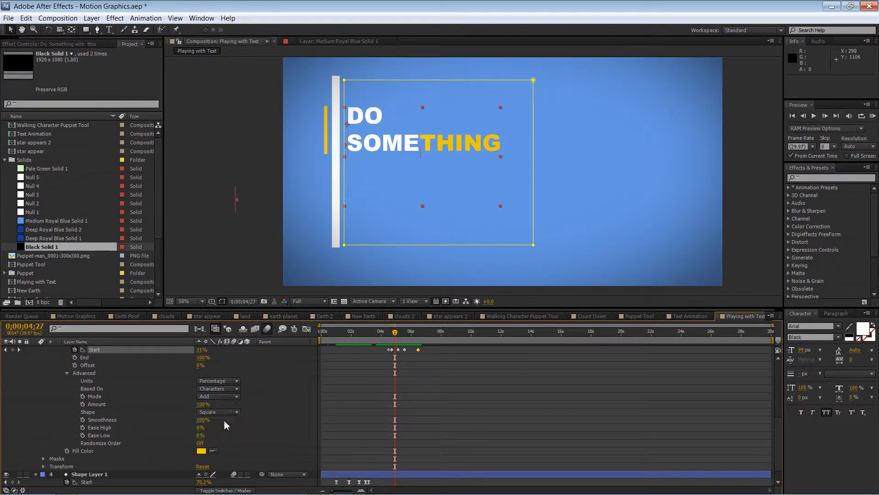
- Check the word-based color change up to 0;00;08;11, deselect the layer and save the project
{"action": "left_click_drag", "start_coordinate": [396, 339], "coordinate": [422, 336]}
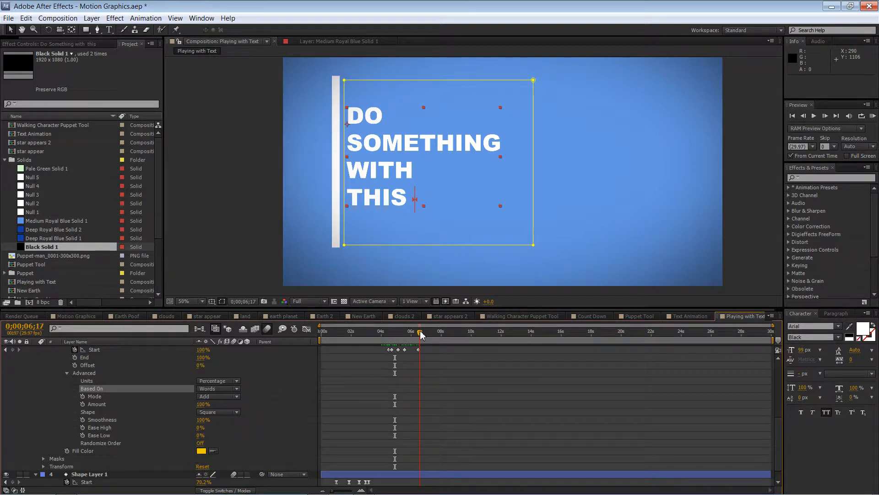
{"action": "left_click_drag", "start_coordinate": [421, 334], "coordinate": [448, 337]}
{"action": "left_click", "coordinate": [248, 259]}
{"action": "key", "text": "ctrl+s"}
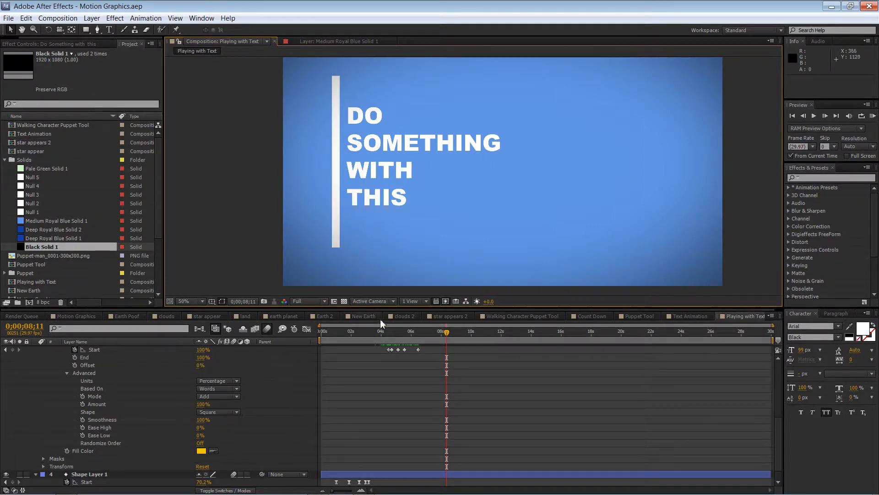
- Collapse the properties of Shape Layer 2 and the Do Something with this text layer
{"action": "scroll", "coordinate": [424, 419], "scroll_direction": "up", "scroll_amount": 2}
{"action": "scroll", "coordinate": [430, 424], "scroll_direction": "up", "scroll_amount": 3}
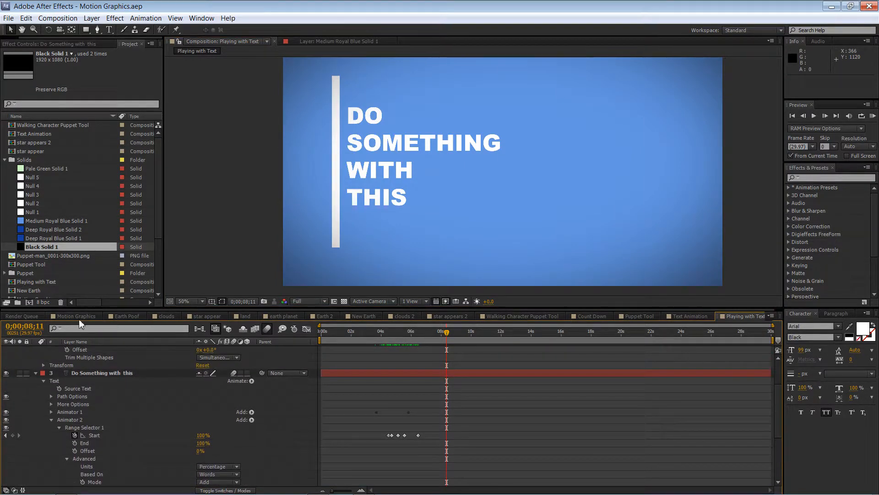
{"action": "scroll", "coordinate": [64, 395], "scroll_direction": "up", "scroll_amount": 3}
{"action": "left_click", "coordinate": [35, 358]}
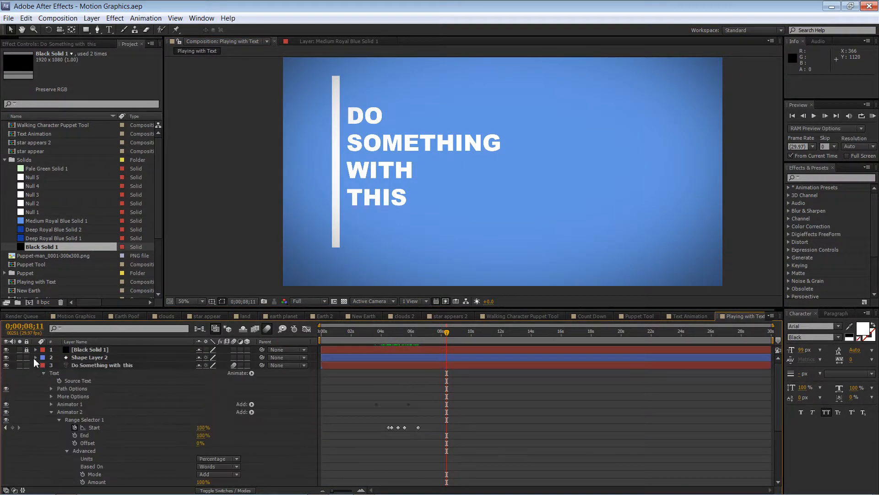
{"action": "left_click", "coordinate": [36, 365]}
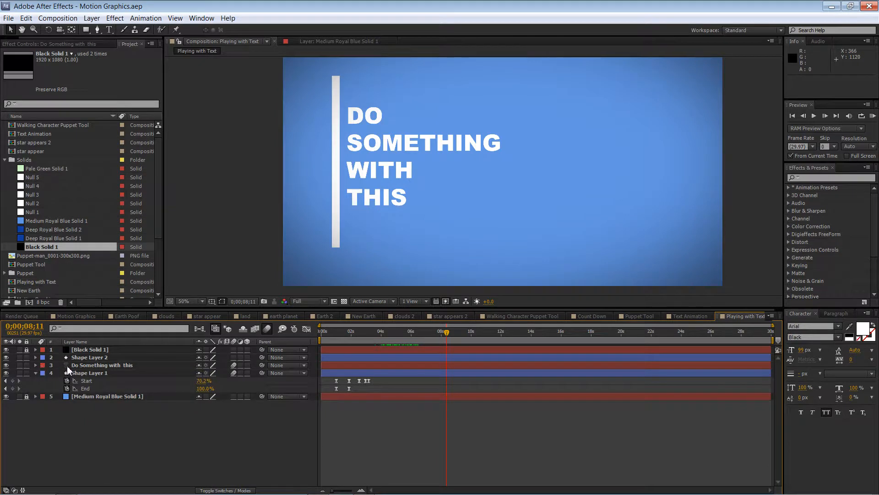
- Add a Path keyframe at 0;00;07;04 for Path 1 of Shape 1 in Shape Layer 1
{"action": "left_click", "coordinate": [85, 372]}
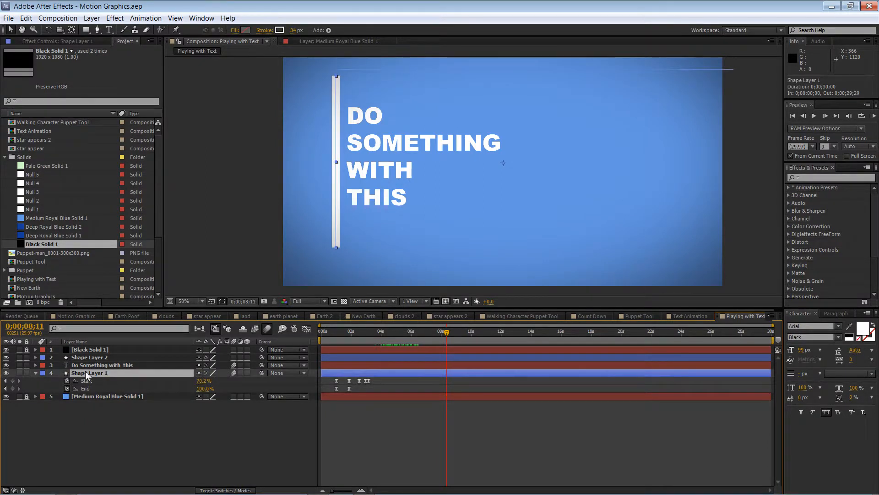
{"action": "left_click_drag", "start_coordinate": [446, 332], "coordinate": [429, 336]}
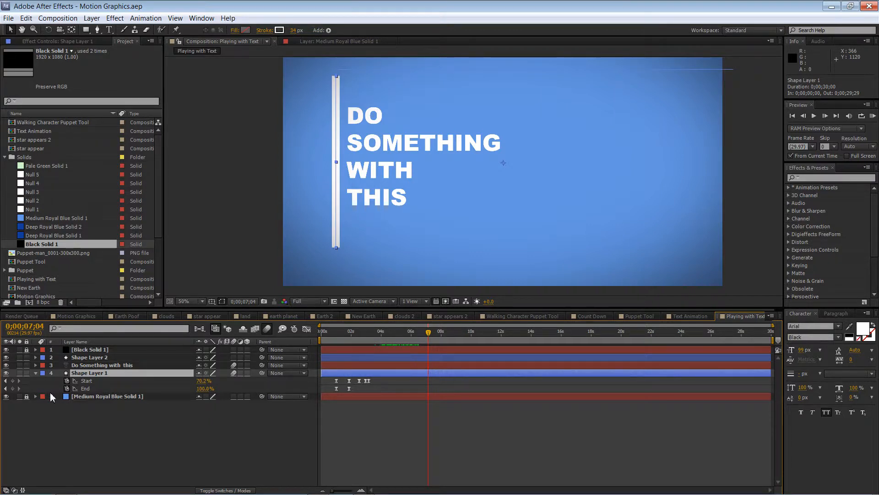
{"action": "left_click", "coordinate": [37, 373]}
{"action": "left_click", "coordinate": [36, 373]}
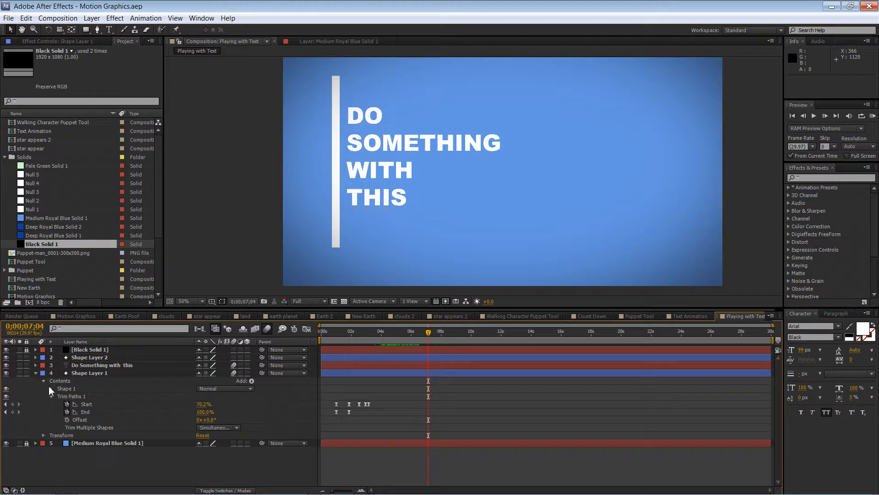
{"action": "left_click", "coordinate": [51, 388]}
{"action": "left_click", "coordinate": [88, 397]}
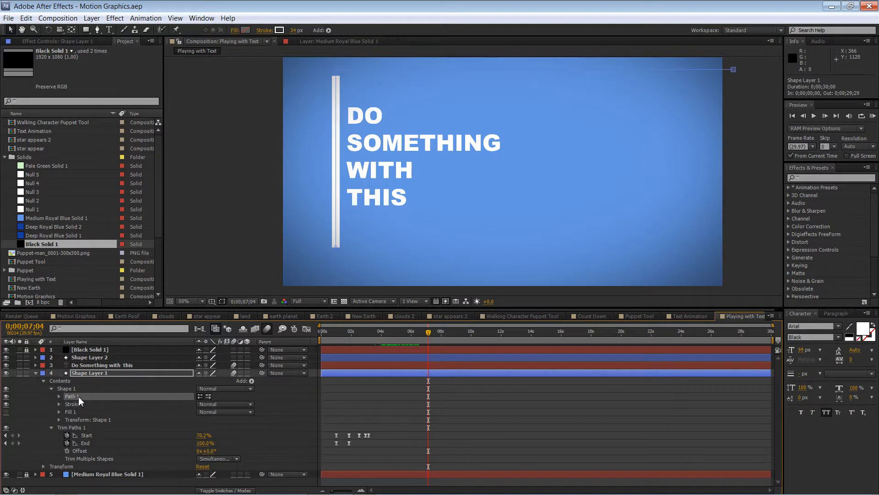
{"action": "left_click", "coordinate": [59, 396]}
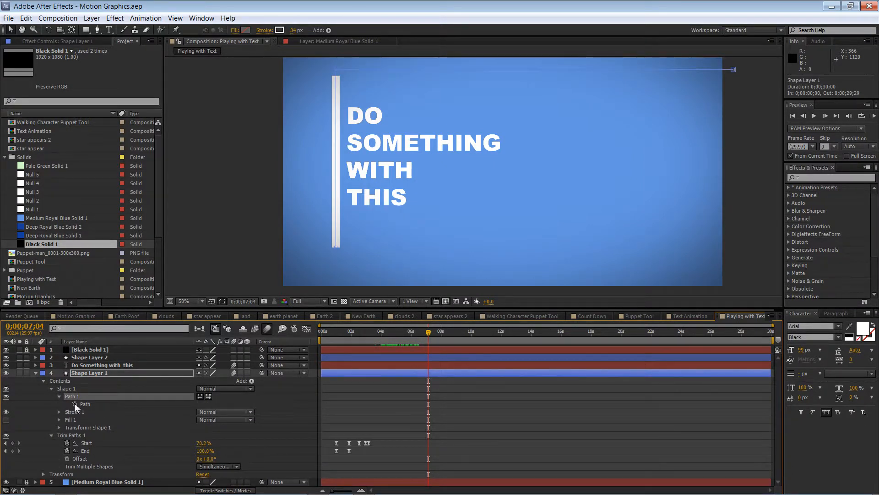
{"action": "left_click", "coordinate": [74, 404]}
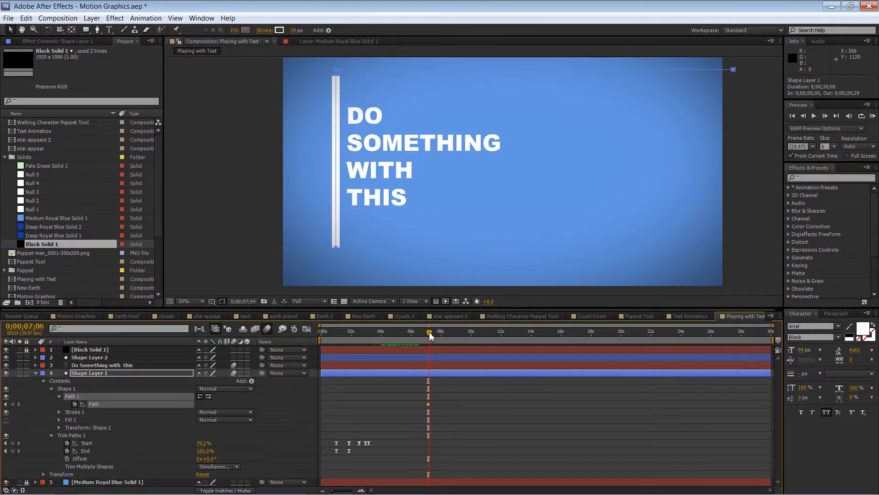
- At 0;00;08;11, move the vertices of Shape Layer 1's vertical segment horizontally past the text to near the frame's right edge
{"action": "left_click_drag", "start_coordinate": [429, 336], "coordinate": [447, 337]}
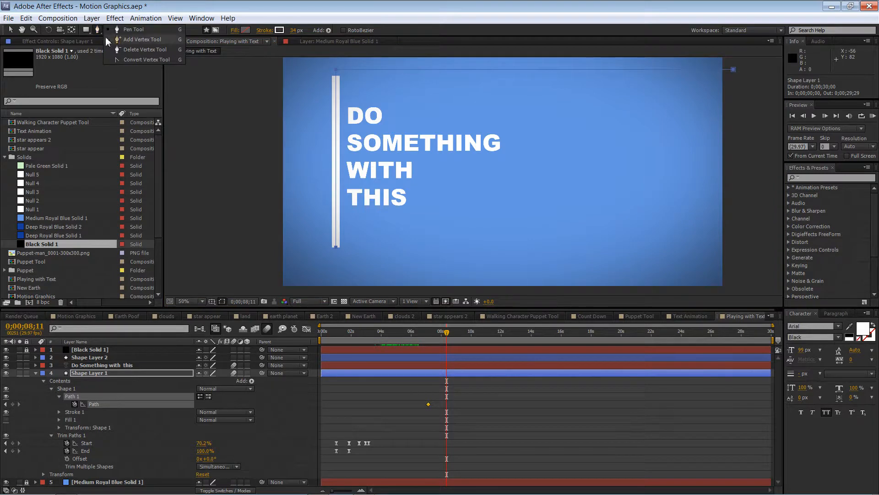
{"action": "left_click", "coordinate": [142, 30]}
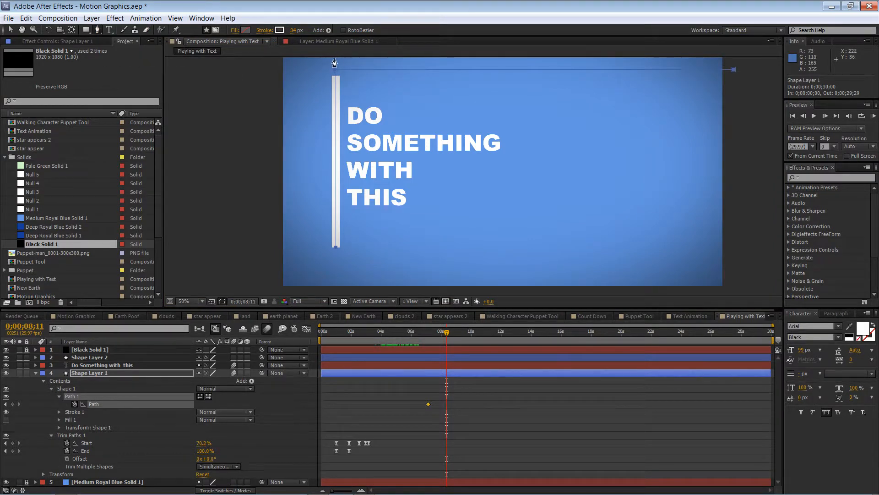
{"action": "left_click", "coordinate": [337, 76], "text": "ctrl"}
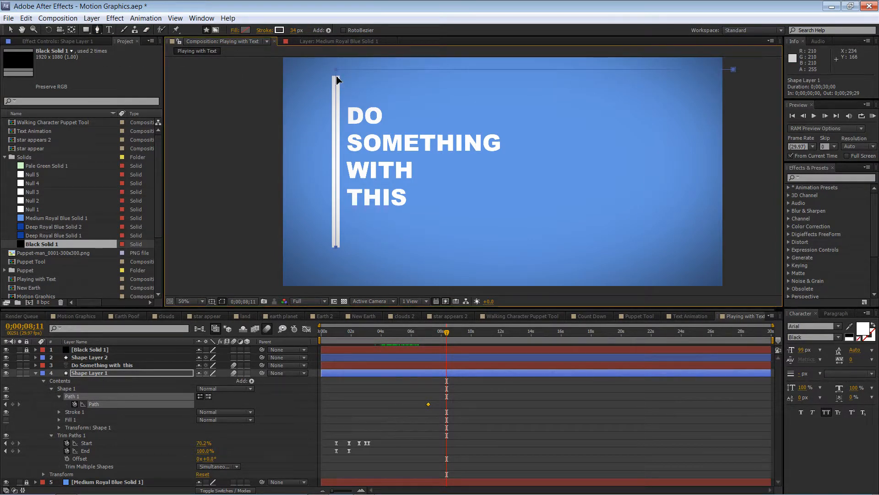
{"action": "left_click", "coordinate": [358, 90], "text": "ctrl"}
{"action": "left_click", "coordinate": [335, 70], "text": "ctrl"}
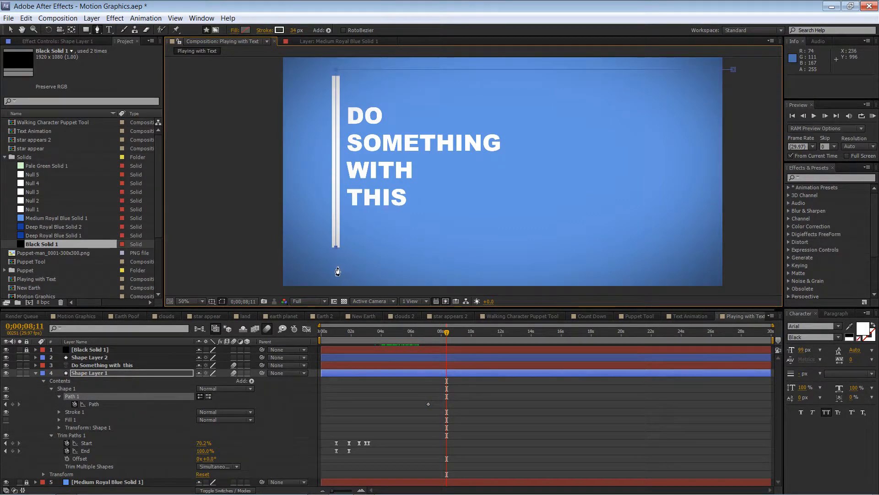
{"action": "key", "text": "shift+Right"}
{"action": "key", "text": "shift+Right"}
{"action": "key", "text": "shift+Right"}
{"action": "key", "text": "shift+Right"}
{"action": "key", "text": "shift+Right"}
{"action": "key", "text": "shift+Right"}
{"action": "key", "text": "shift+Right"}
{"action": "key", "text": "shift+Right"}
{"action": "key", "text": "shift+Right"}
{"action": "key", "text": "shift+Right"}
{"action": "key", "text": "shift+Right"}
{"action": "key", "text": "shift+Right"}
{"action": "key", "text": "shift+Right"}
{"action": "key", "text": "shift+Right"}
{"action": "key", "text": "shift+Right"}
{"action": "key", "text": "shift+Right"}
{"action": "key", "text": "shift+Right"}
{"action": "key", "text": "shift+Right"}
{"action": "key", "text": "shift+Right"}
{"action": "key", "text": "shift+Right"}
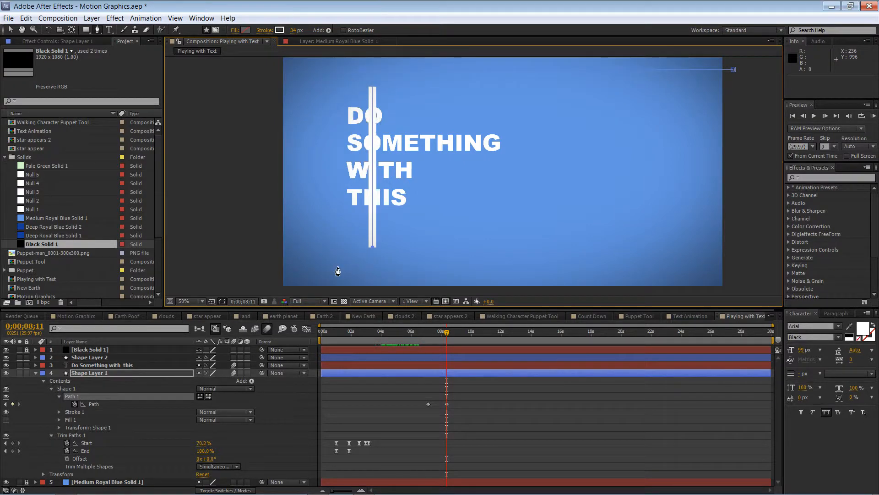
{"action": "key", "text": "shift+Right"}
{"action": "key", "text": "shift+Right"}
{"action": "key", "text": "shift+Right"}
{"action": "key", "text": "shift+Right"}
{"action": "key", "text": "shift+Right"}
{"action": "key", "text": "shift+Right"}
{"action": "key", "text": "shift+Right"}
{"action": "key", "text": "shift+Right"}
{"action": "key", "text": "shift+Right"}
{"action": "key", "text": "shift+Right"}
{"action": "key", "text": "shift+Right"}
{"action": "key", "text": "shift+Right"}
{"action": "key", "text": "shift+Right"}
{"action": "key", "text": "shift+Right"}
{"action": "key", "text": "shift+Right"}
{"action": "key", "text": "shift+Right"}
{"action": "key", "text": "shift+Right"}
{"action": "key", "text": "shift+Right"}
{"action": "key", "text": "shift+Right"}
{"action": "key", "text": "shift+Right"}
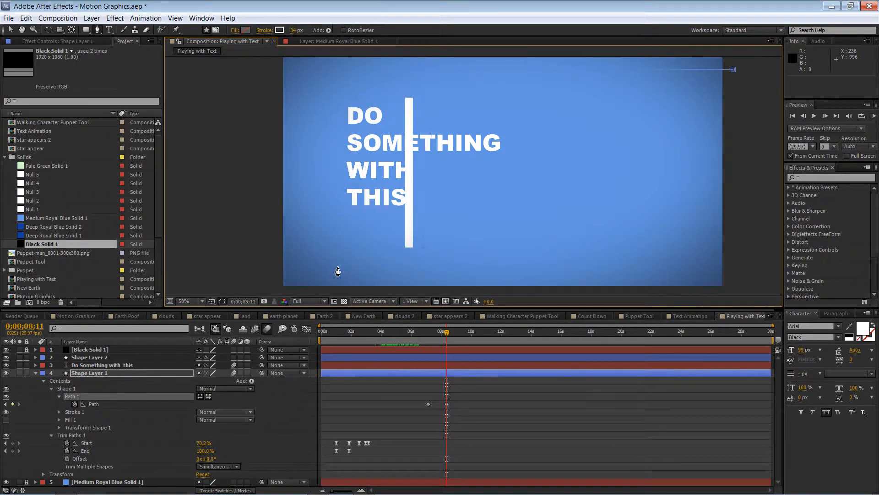
{"action": "key", "text": "shift+Right"}
{"action": "key", "text": "shift+Right"}
{"action": "key", "text": "shift+Right"}
{"action": "key", "text": "shift+Right"}
{"action": "key", "text": "shift+Right"}
{"action": "key", "text": "shift+Right"}
{"action": "key", "text": "shift+Right"}
{"action": "key", "text": "shift+Right"}
{"action": "key", "text": "shift+Right"}
{"action": "key", "text": "shift+Right"}
{"action": "key", "text": "shift+Right"}
{"action": "key", "text": "shift+Right"}
{"action": "key", "text": "shift+Right"}
{"action": "key", "text": "shift+Right"}
{"action": "key", "text": "shift+Right"}
{"action": "key", "text": "shift+Right"}
{"action": "key", "text": "shift+Right"}
{"action": "key", "text": "shift+Right"}
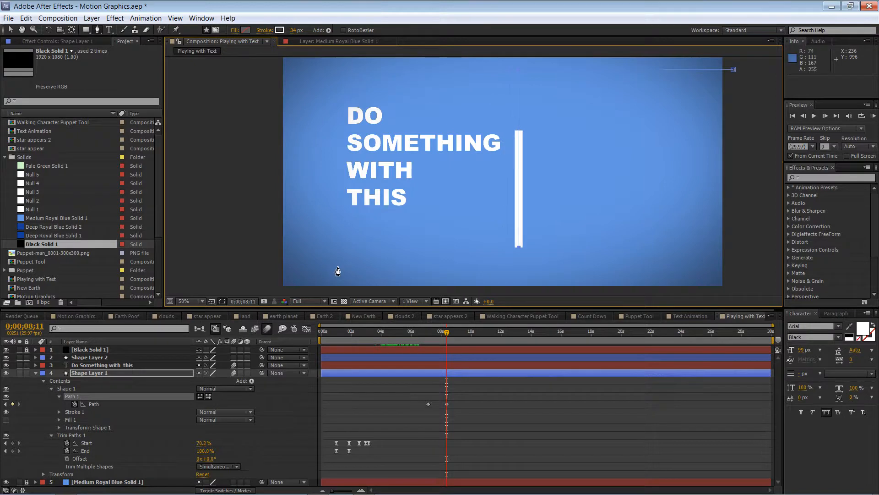
{"action": "key", "text": "shift+Right"}
{"action": "key", "text": "shift+Right"}
{"action": "key", "text": "shift+Right"}
{"action": "key", "text": "shift+Right"}
{"action": "key", "text": "shift+Right"}
{"action": "key", "text": "shift+Right"}
{"action": "key", "text": "shift+Right"}
{"action": "key", "text": "shift+Right"}
{"action": "key", "text": "shift+Right"}
{"action": "key", "text": "shift+Right"}
{"action": "key", "text": "shift+Right"}
{"action": "key", "text": "shift+Right"}
{"action": "key", "text": "shift+Right"}
{"action": "key", "text": "shift+Right"}
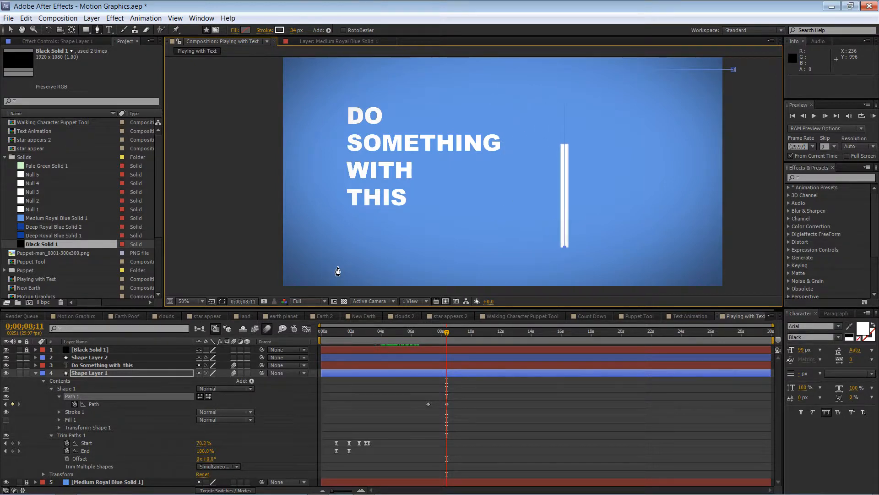
{"action": "key", "text": "shift+Right"}
{"action": "key", "text": "shift+Right"}
{"action": "key", "text": "shift+Right"}
{"action": "key", "text": "shift+Right"}
{"action": "key", "text": "shift+Right"}
{"action": "key", "text": "shift+Right"}
{"action": "key", "text": "shift+Right"}
{"action": "key", "text": "shift+Right"}
{"action": "key", "text": "shift+Right"}
{"action": "key", "text": "shift+Right"}
{"action": "key", "text": "shift+Right"}
{"action": "key", "text": "shift+Right"}
{"action": "key", "text": "shift+Right"}
{"action": "key", "text": "shift+Right"}
{"action": "key", "text": "shift+Right"}
{"action": "key", "text": "shift+Right"}
{"action": "key", "text": "shift+Right"}
{"action": "key", "text": "shift+Right"}
{"action": "key", "text": "shift+Right"}
{"action": "key", "text": "shift+Right"}
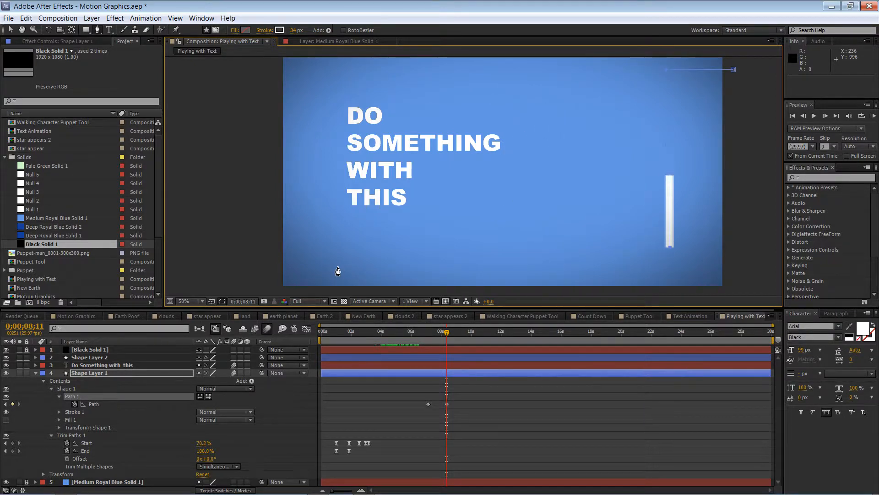
{"action": "key", "text": "shift+Right"}
{"action": "key", "text": "shift+Right"}
{"action": "key", "text": "shift+Right"}
{"action": "key", "text": "shift+Right"}
{"action": "key", "text": "shift+Right"}
{"action": "key", "text": "shift+Right"}
{"action": "key", "text": "shift+Right"}
{"action": "key", "text": "shift+Right"}
{"action": "key", "text": "shift+Right"}
{"action": "key", "text": "shift+Right"}
{"action": "key", "text": "shift+Right"}
{"action": "key", "text": "shift+Right"}
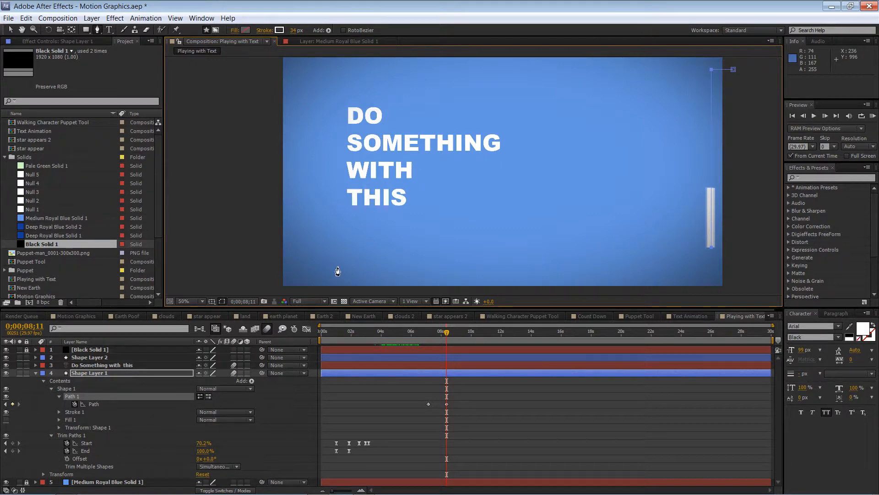
{"action": "key", "text": "shift+Left"}
{"action": "key", "text": "shift+Left"}
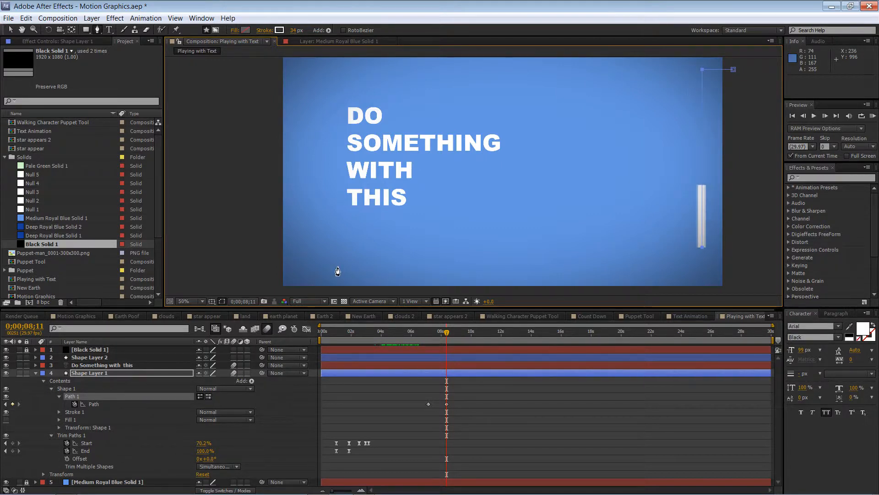
{"action": "key", "text": "shift+Left"}
{"action": "key", "text": "shift+Left"}
{"action": "key", "text": "shift+Left"}
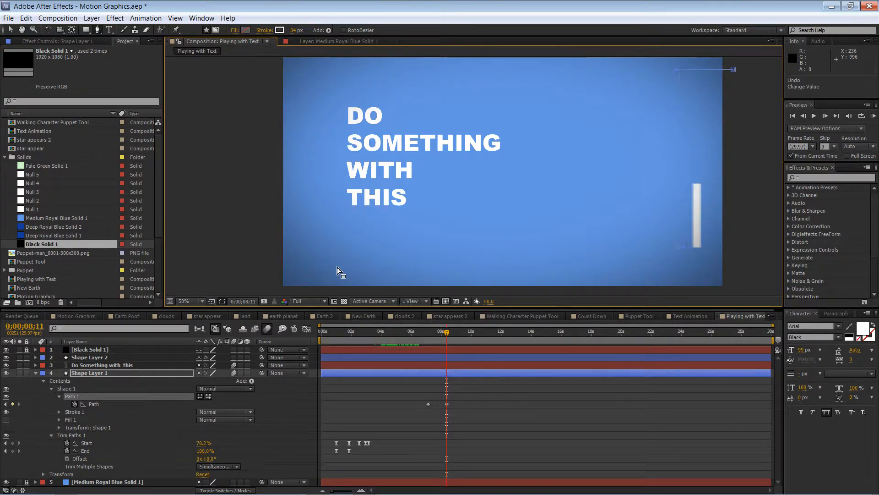
- Undo the horizontal vertex moves of Shape Layer 1's vertical segment at 0;00;08;11
{"action": "key", "text": "shift+Left"}
{"action": "key", "text": "shift+Left"}
{"action": "key", "text": "shift+Left"}
{"action": "key", "text": "shift+Left"}
{"action": "key", "text": "shift+Left"}
{"action": "key", "text": "shift+Left"}
{"action": "key", "text": "shift+Left"}
{"action": "key", "text": "shift+Left"}
{"action": "key", "text": "shift+Left"}
{"action": "key", "text": "shift+Left"}
{"action": "key", "text": "shift+Left"}
{"action": "key", "text": "shift+Left"}
{"action": "key", "text": "shift+Left"}
{"action": "key", "text": "shift+Left"}
{"action": "key", "text": "shift+Left"}
{"action": "key", "text": "shift+Left"}
{"action": "key", "text": "shift+Left"}
{"action": "key", "text": "shift+Left"}
{"action": "key", "text": "shift+Left"}
{"action": "key", "text": "shift+Left"}
{"action": "key", "text": "shift+Left"}
{"action": "key", "text": "shift+Left"}
{"action": "key", "text": "shift+Left"}
{"action": "key", "text": "shift+Left"}
{"action": "key", "text": "shift+Left"}
{"action": "key", "text": "shift+Left"}
{"action": "key", "text": "shift+Left"}
{"action": "key", "text": "shift+Left"}
{"action": "key", "text": "shift+Left"}
{"action": "key", "text": "shift+Left"}
{"action": "key", "text": "shift+Left"}
{"action": "key", "text": "shift+Left"}
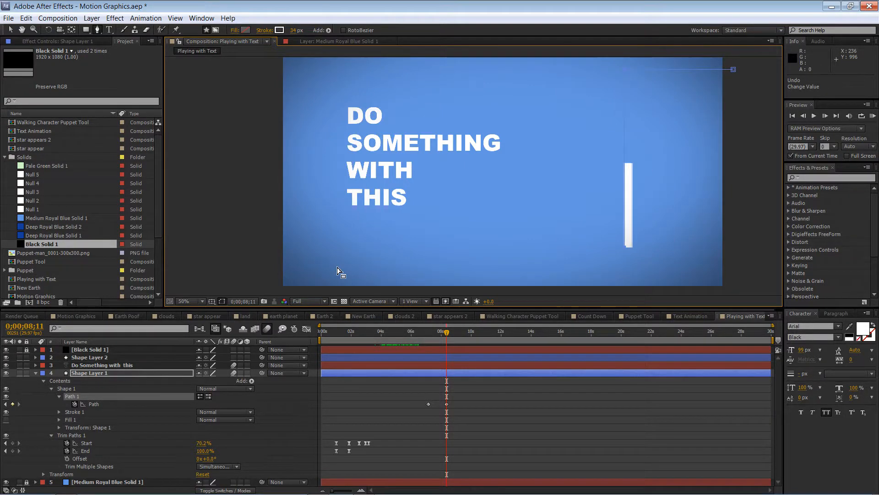
{"action": "key", "text": "shift+Left"}
{"action": "key", "text": "shift+Left"}
{"action": "key", "text": "shift+Left"}
{"action": "key", "text": "shift+Left"}
{"action": "key", "text": "shift+Left"}
{"action": "key", "text": "shift+Left"}
{"action": "key", "text": "shift+Left"}
{"action": "key", "text": "shift+Left"}
{"action": "key", "text": "shift+Left"}
{"action": "key", "text": "shift+Left"}
{"action": "key", "text": "shift+Left"}
{"action": "key", "text": "shift+Left"}
{"action": "key", "text": "shift+Left"}
{"action": "key", "text": "shift+Left"}
{"action": "key", "text": "shift+Left"}
{"action": "key", "text": "shift+Left"}
{"action": "key", "text": "shift+Left"}
{"action": "key", "text": "shift+Left"}
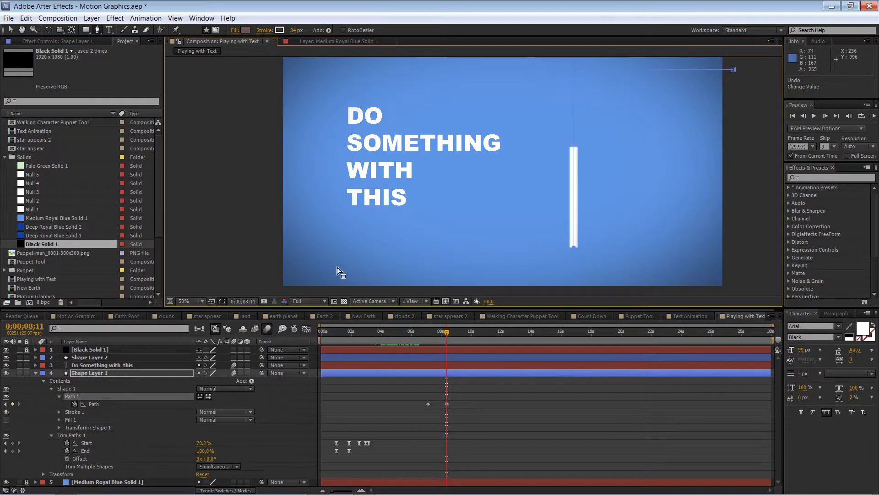
{"action": "key", "text": "shift+Left"}
{"action": "key", "text": "shift+Left"}
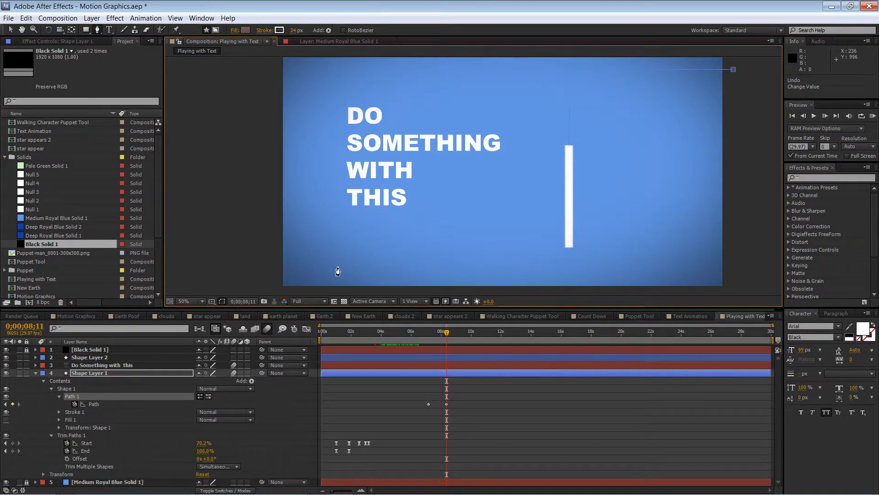
{"action": "key", "text": "ctrl+z"}
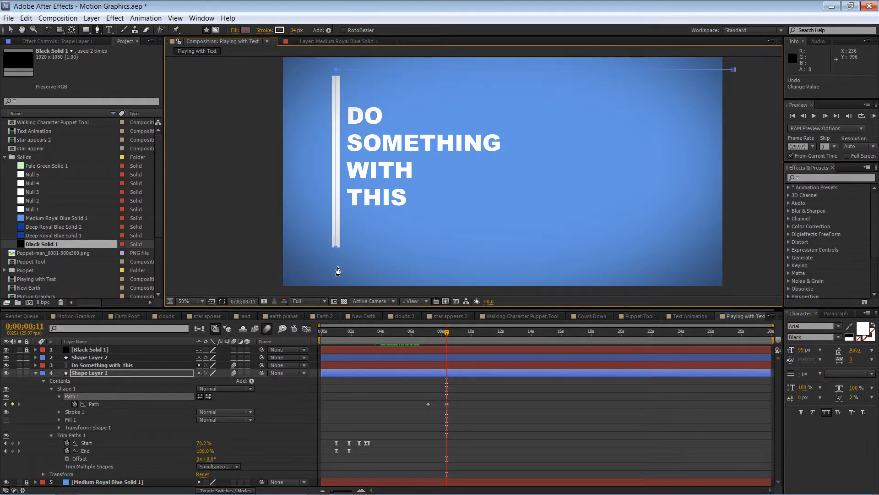
- Delete the Path keyframe at 0;00;08;11 from Shape Layer 1 and collapse the layer's properties
{"action": "left_click", "coordinate": [447, 404]}
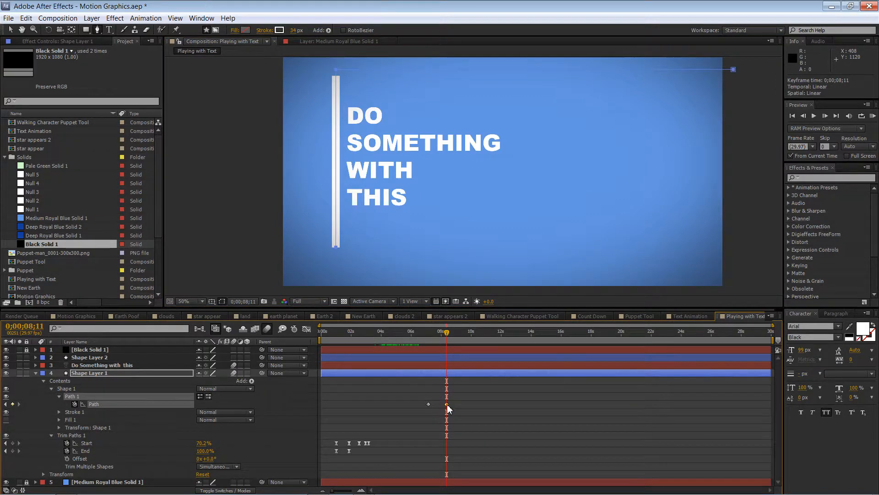
{"action": "key", "text": "Delete"}
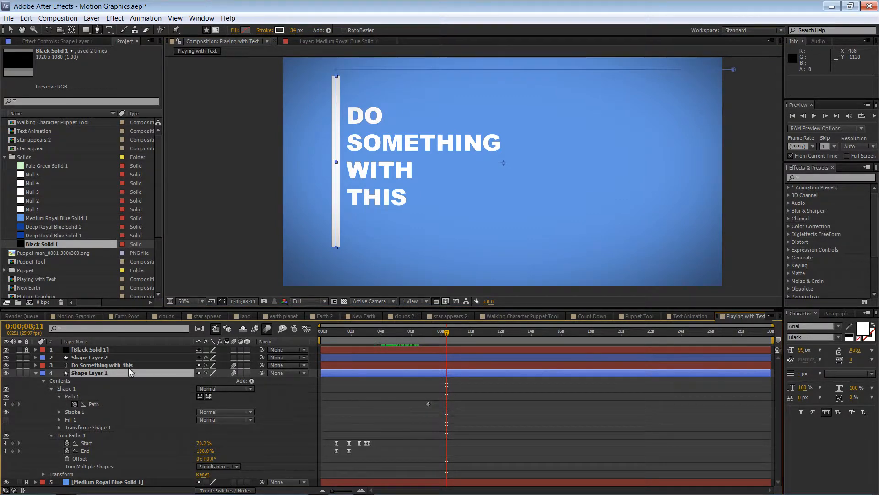
{"action": "left_click", "coordinate": [36, 373]}
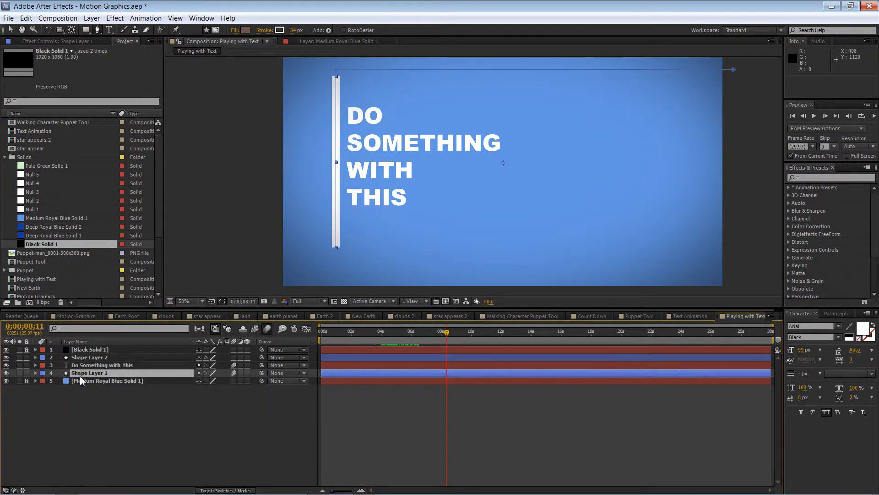
- Add a Position keyframe to Shape Layer 1 at 0;00;07;29
{"action": "key", "text": "p"}
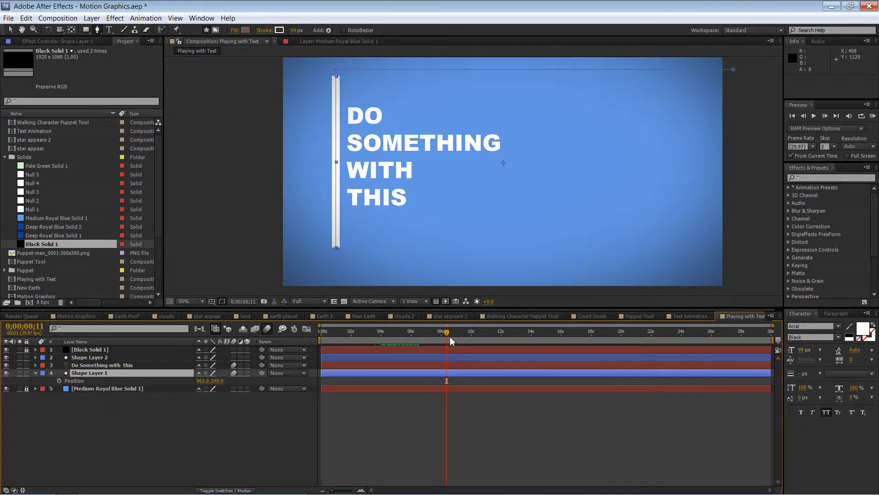
{"action": "mouse_move", "coordinate": [448, 337]}
{"action": "left_mouse_down"}
{"action": "mouse_move", "coordinate": [406, 335]}
{"action": "mouse_move", "coordinate": [442, 335]}
{"action": "left_mouse_up"}
{"action": "left_click", "coordinate": [59, 380]}
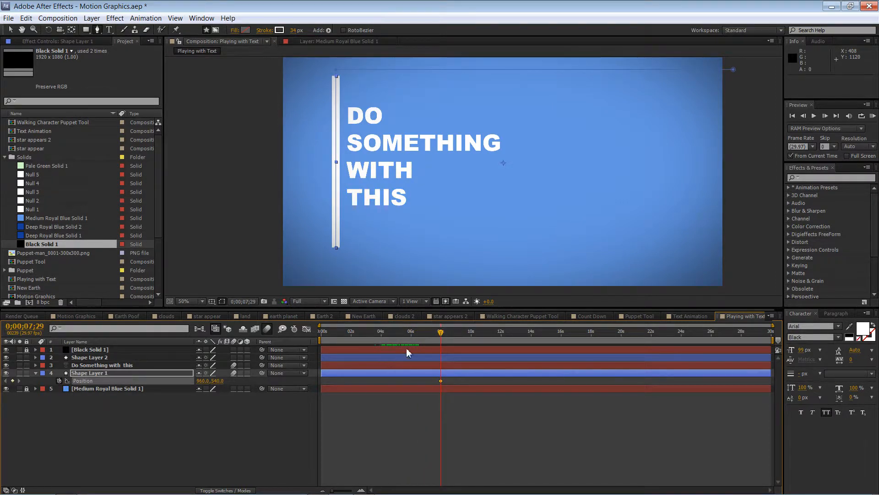
- At 0;00;08;23, shift Shape Layer 1 horizontally past the text to Position 2040, 540
{"action": "left_click_drag", "start_coordinate": [442, 333], "coordinate": [455, 336]}
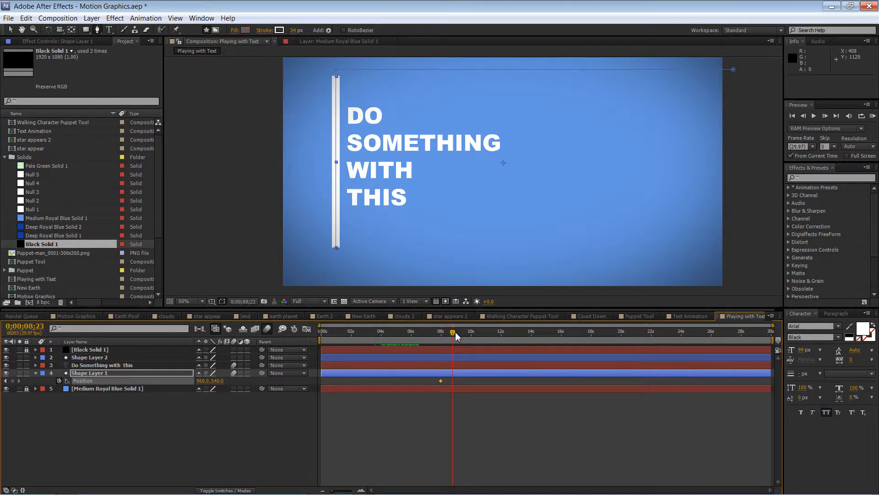
{"action": "key", "text": "shift+Right"}
{"action": "key", "text": "shift+Right"}
{"action": "key", "text": "shift+Right"}
{"action": "key", "text": "shift+Right"}
{"action": "key", "text": "shift+Right"}
{"action": "key", "text": "shift+Right"}
{"action": "key", "text": "shift+Right"}
{"action": "key", "text": "shift+Right"}
{"action": "key", "text": "shift+Right"}
{"action": "key", "text": "shift+Right"}
{"action": "key", "text": "shift+Right"}
{"action": "key", "text": "shift+Right"}
{"action": "key", "text": "shift+Right"}
{"action": "key", "text": "shift+Right"}
{"action": "key", "text": "shift+Right"}
{"action": "key", "text": "shift+Right"}
{"action": "key", "text": "shift+Right"}
{"action": "key", "text": "shift+Right"}
{"action": "key", "text": "shift+Right"}
{"action": "key", "text": "shift+Right"}
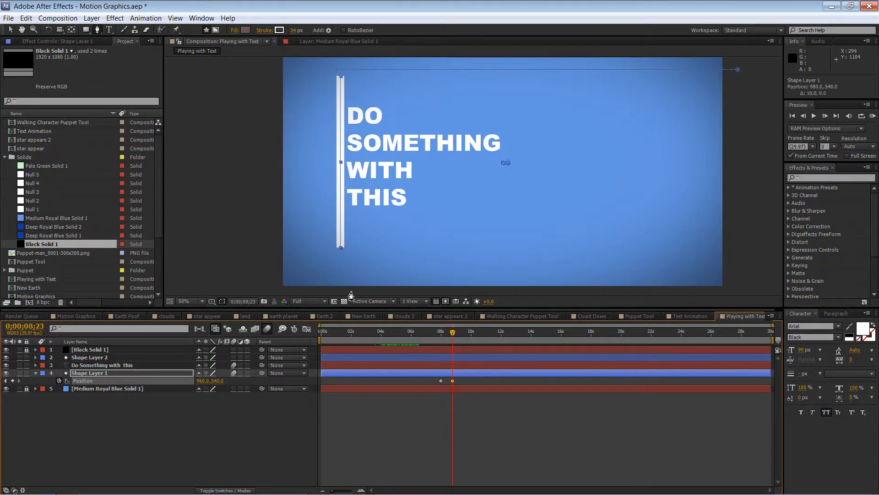
{"action": "key", "text": "shift+Right"}
{"action": "key", "text": "shift+Right"}
{"action": "key", "text": "shift+Right"}
{"action": "key", "text": "shift+Right"}
{"action": "key", "text": "shift+Right"}
{"action": "key", "text": "shift+Right"}
{"action": "key", "text": "shift+Right"}
{"action": "key", "text": "shift+Right"}
{"action": "key", "text": "shift+Right"}
{"action": "key", "text": "shift+Right"}
{"action": "key", "text": "shift+Right"}
{"action": "key", "text": "shift+Right"}
{"action": "key", "text": "shift+Right"}
{"action": "key", "text": "shift+Right"}
{"action": "key", "text": "shift+Right"}
{"action": "key", "text": "shift+Right"}
{"action": "key", "text": "shift+Right"}
{"action": "key", "text": "shift+Right"}
{"action": "key", "text": "shift+Right"}
{"action": "key", "text": "shift+Right"}
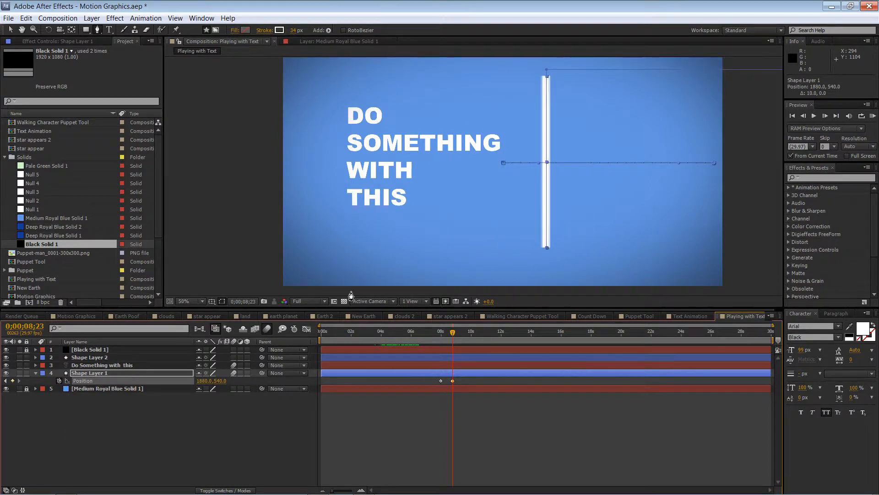
{"action": "key", "text": "shift+Right"}
{"action": "key", "text": "shift+Right"}
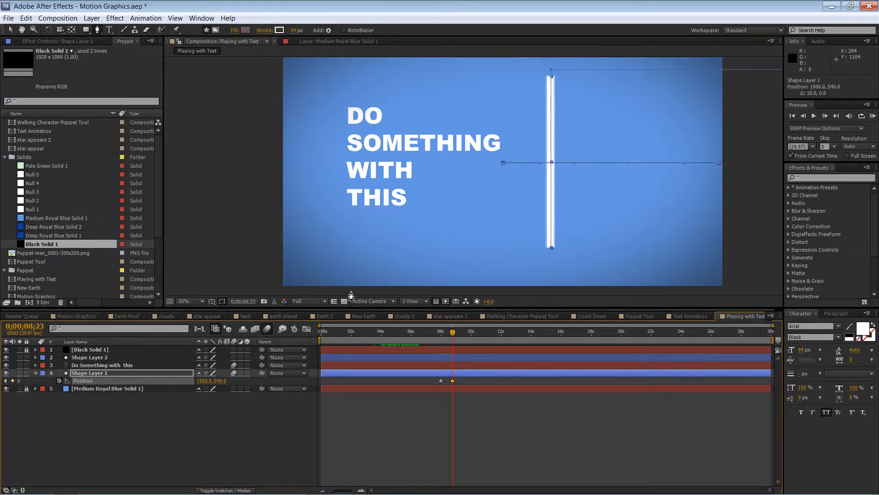
{"action": "key", "text": "shift+Right"}
{"action": "key", "text": "shift+Right"}
{"action": "key", "text": "shift+Right"}
{"action": "key", "text": "shift+Right"}
{"action": "key", "text": "shift+Right"}
{"action": "key", "text": "shift+Right"}
{"action": "key", "text": "shift+Right"}
{"action": "key", "text": "shift+Right"}
{"action": "key", "text": "shift+Right"}
{"action": "key", "text": "shift+Right"}
{"action": "key", "text": "shift+Right"}
{"action": "key", "text": "shift+Right"}
{"action": "key", "text": "shift+Right"}
{"action": "key", "text": "shift+Right"}
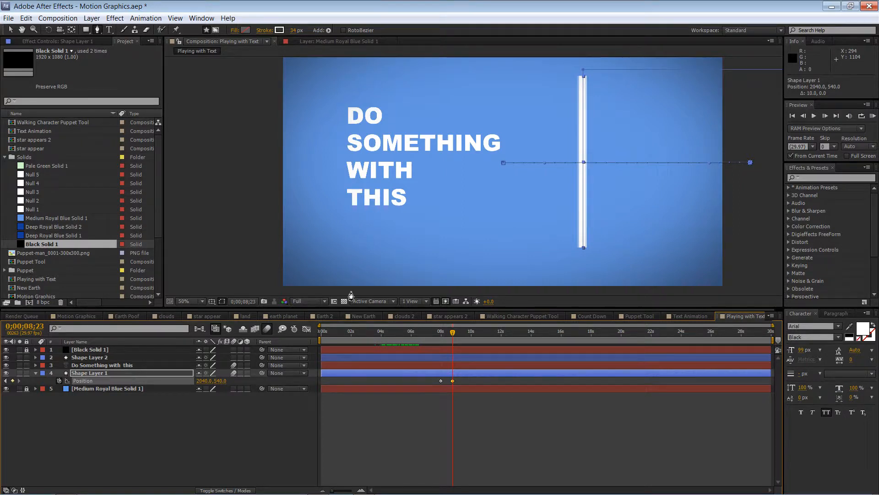
- Apply Easy Ease to both Position keyframes of Shape Layer 1 and preview the line's movement up to 0;00;09;01
{"action": "mouse_move", "coordinate": [452, 332]}
{"action": "left_mouse_down"}
{"action": "mouse_move", "coordinate": [436, 331]}
{"action": "mouse_move", "coordinate": [451, 332]}
{"action": "left_mouse_up"}
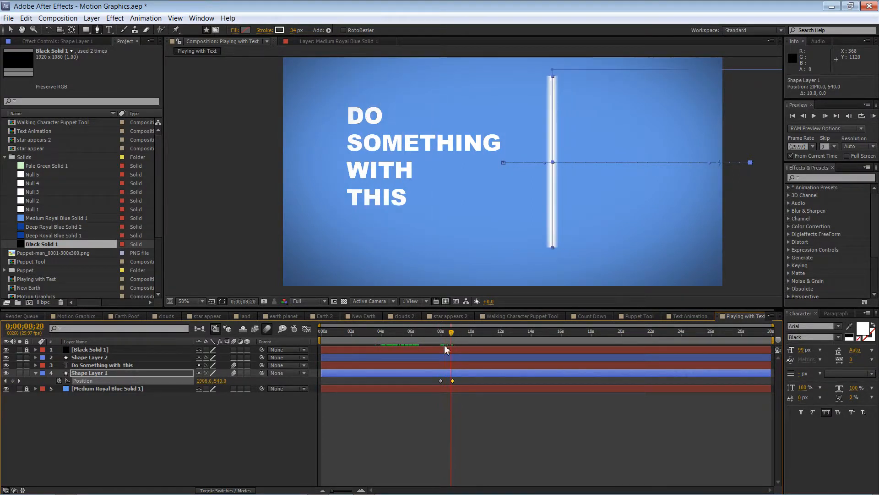
{"action": "left_click_drag", "start_coordinate": [430, 377], "coordinate": [459, 382]}
{"action": "key", "text": "F9"}
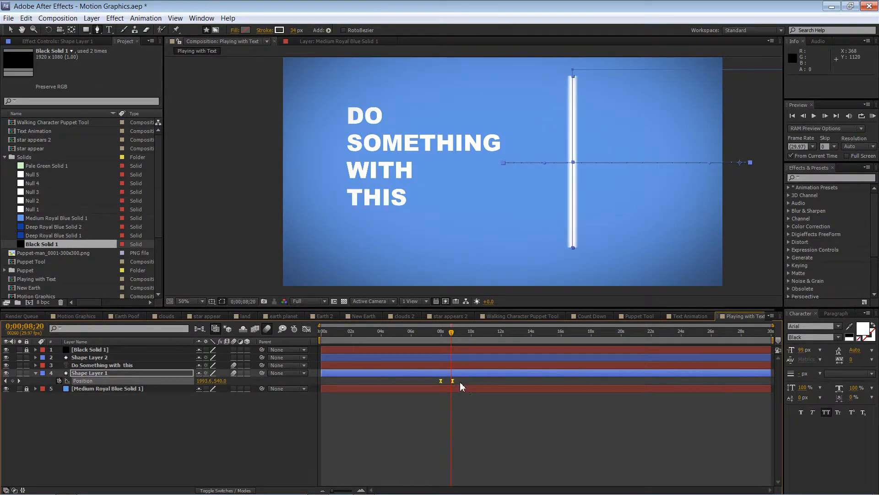
{"action": "mouse_move", "coordinate": [454, 332]}
{"action": "left_mouse_down"}
{"action": "mouse_move", "coordinate": [424, 333]}
{"action": "mouse_move", "coordinate": [455, 335]}
{"action": "left_mouse_up"}
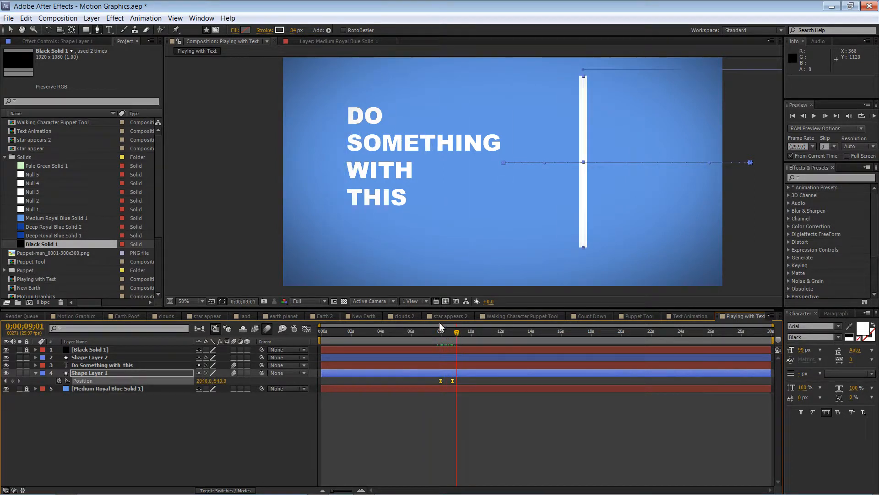
- Select the Do Something with this text layer with the Selection tool and go back to 0;00;07;29
{"action": "left_click", "coordinate": [368, 144]}
{"action": "key", "text": "ctrl+z"}
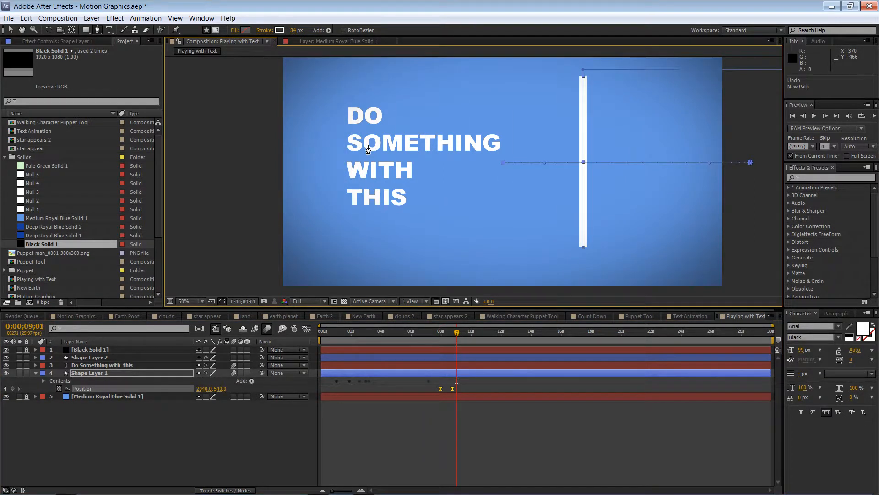
{"action": "key", "text": "v"}
{"action": "left_click", "coordinate": [369, 150]}
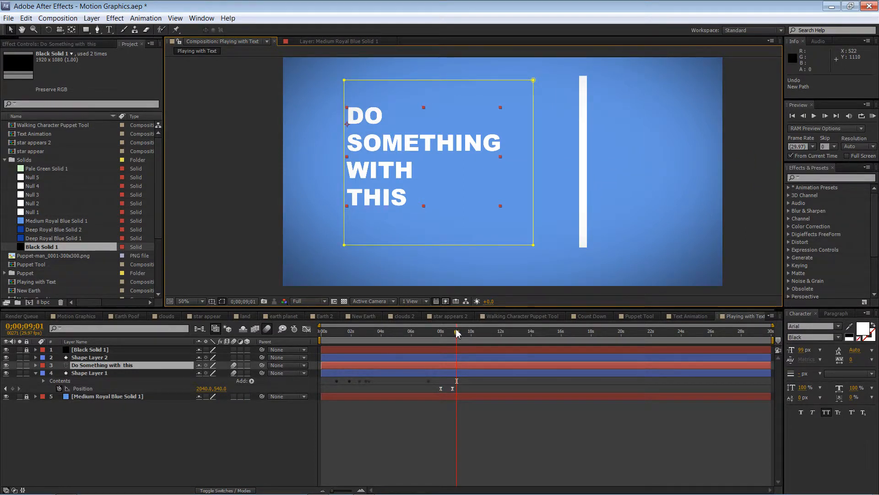
{"action": "left_click_drag", "start_coordinate": [458, 333], "coordinate": [440, 333]}
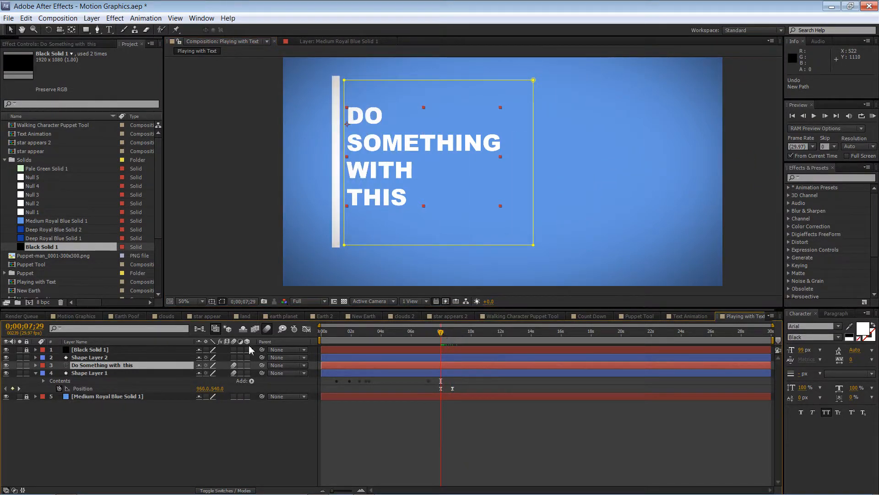
- Reveal the Mask 1 properties of the Do Something with this layer and add a Mask Path keyframe at 0;00;08;01
{"action": "left_click", "coordinate": [35, 364]}
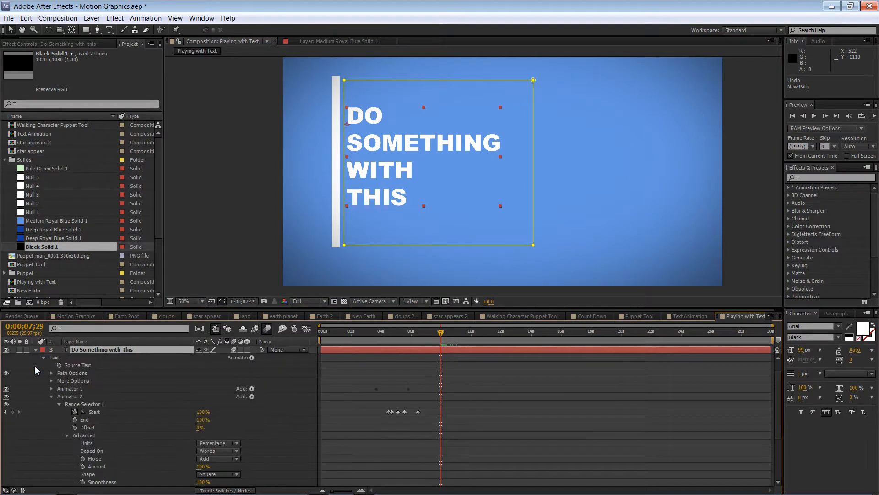
{"action": "left_click", "coordinate": [52, 396]}
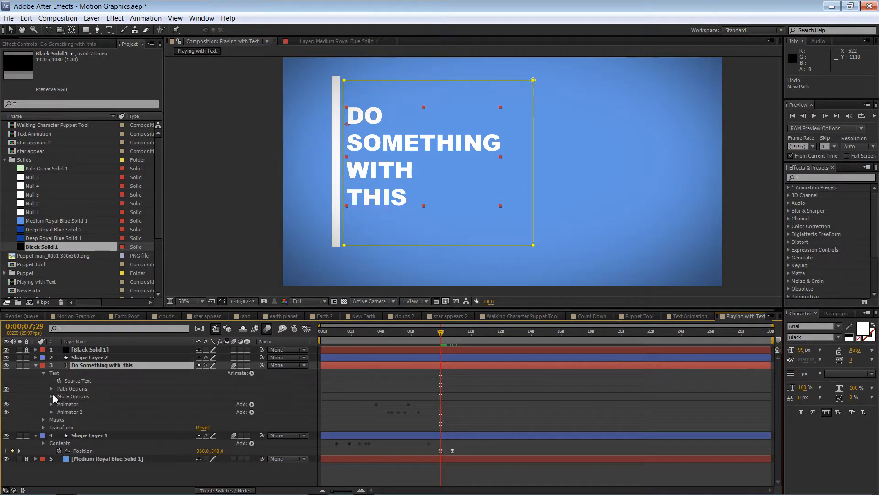
{"action": "left_click", "coordinate": [64, 388]}
{"action": "left_click", "coordinate": [51, 388]}
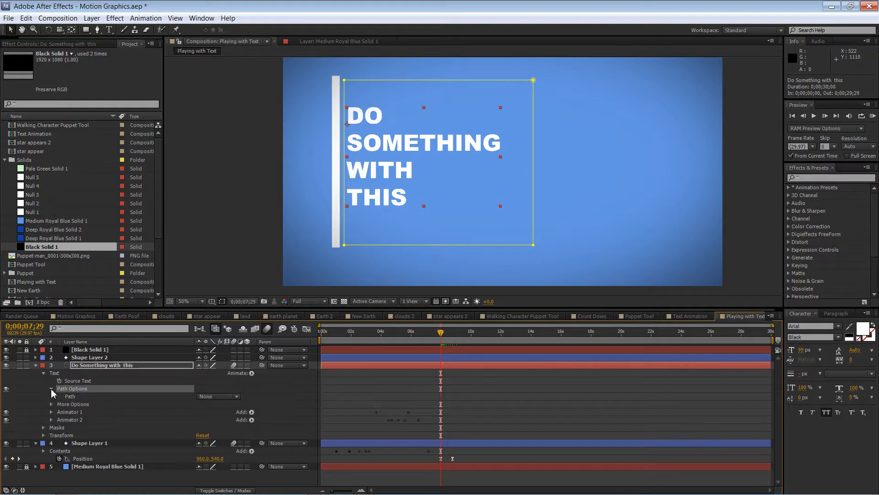
{"action": "left_click", "coordinate": [51, 389]}
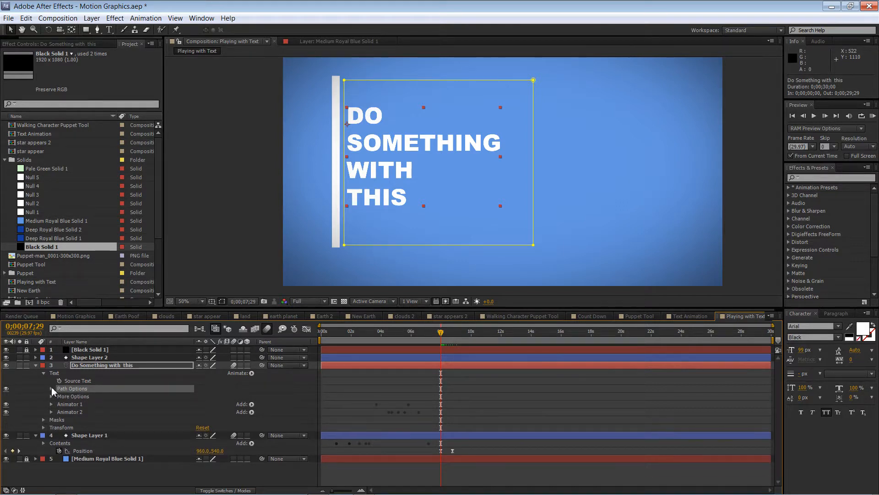
{"action": "left_click", "coordinate": [43, 372]}
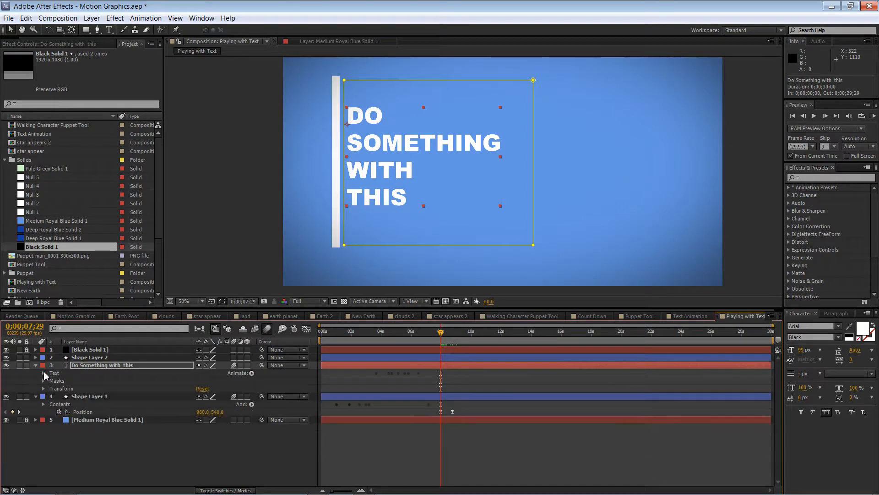
{"action": "left_click", "coordinate": [44, 381]}
{"action": "left_click", "coordinate": [71, 389]}
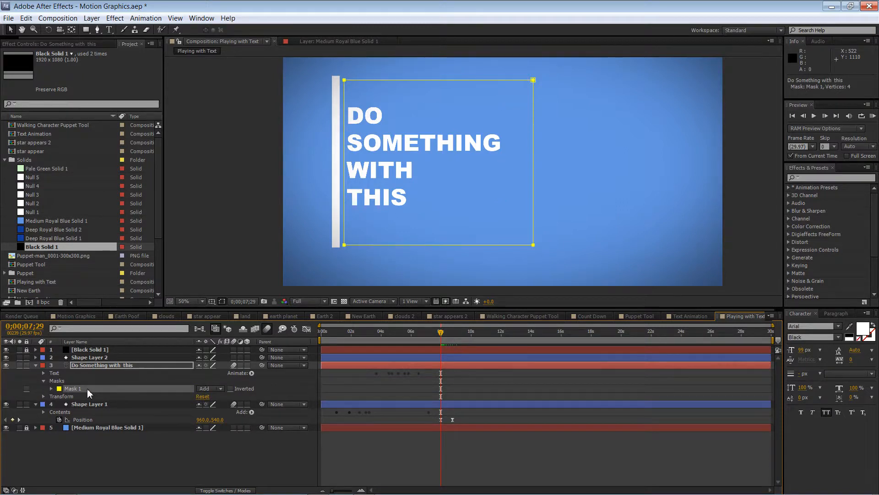
{"action": "left_click", "coordinate": [51, 388]}
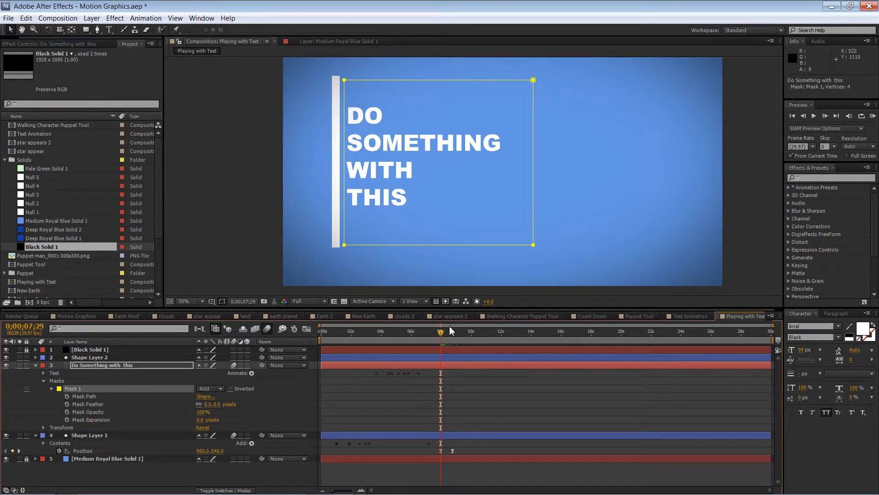
{"action": "left_click_drag", "start_coordinate": [440, 331], "coordinate": [441, 334]}
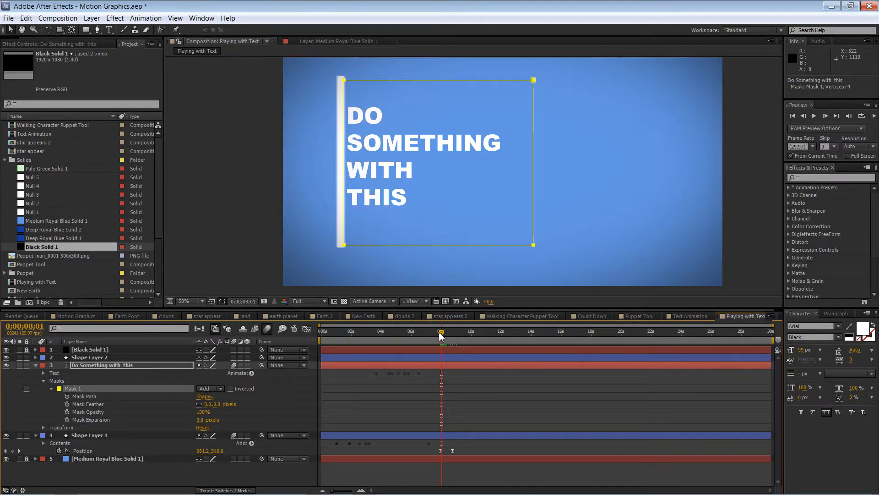
{"action": "left_click", "coordinate": [68, 396]}
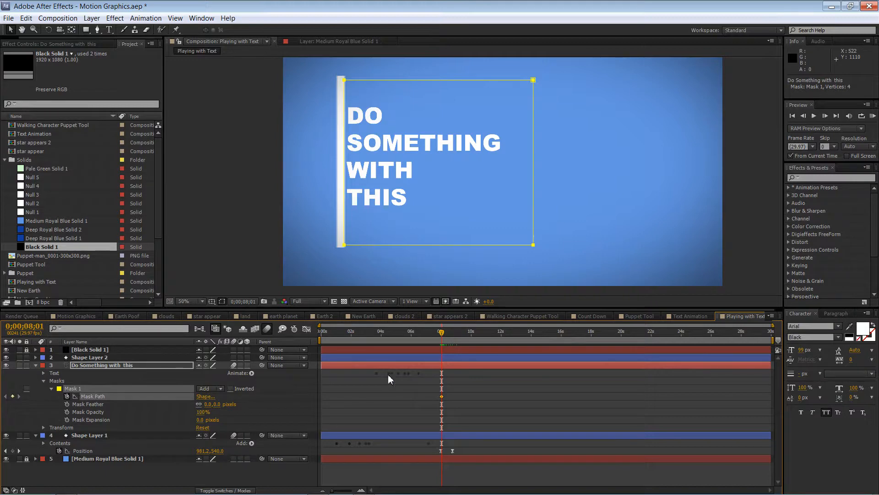
- At 0;00;08;15, shrink Mask 1 from its left edge to the vertical line, to about 7.7% of its width
{"action": "left_click_drag", "start_coordinate": [443, 334], "coordinate": [450, 335]}
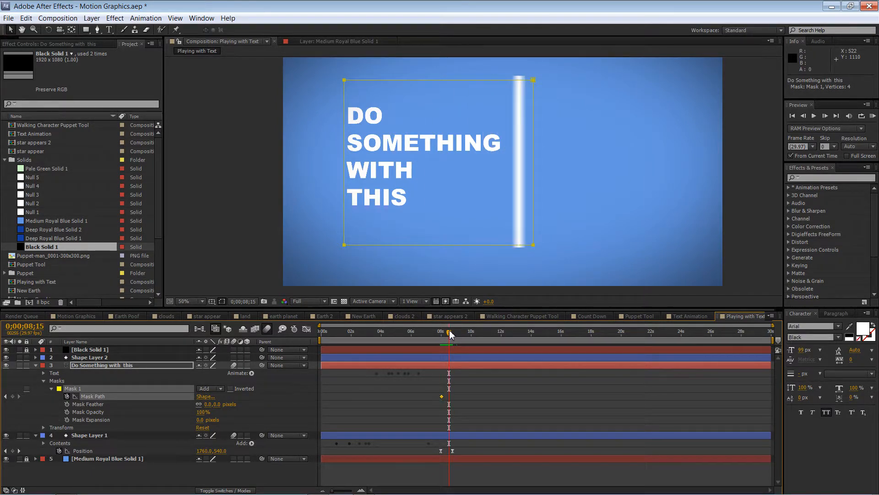
{"action": "left_click", "coordinate": [345, 80]}
{"action": "double_click", "coordinate": [345, 80]}
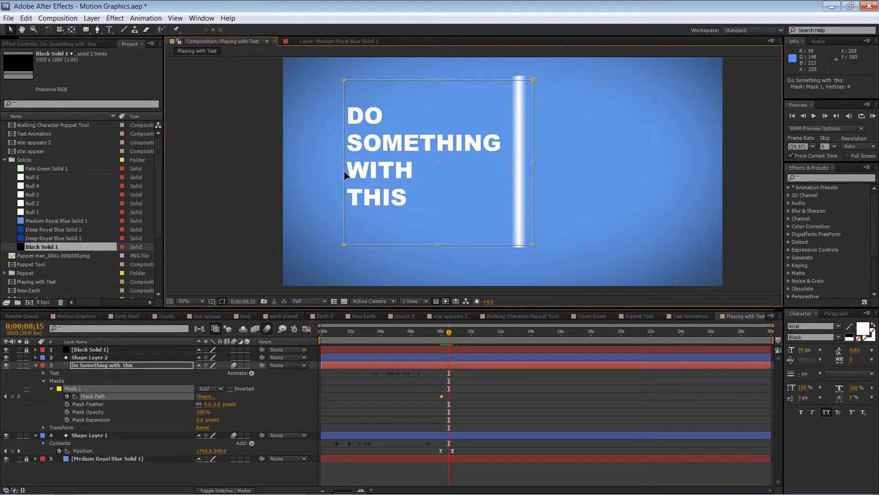
{"action": "left_click_drag", "start_coordinate": [345, 163], "coordinate": [520, 163]}
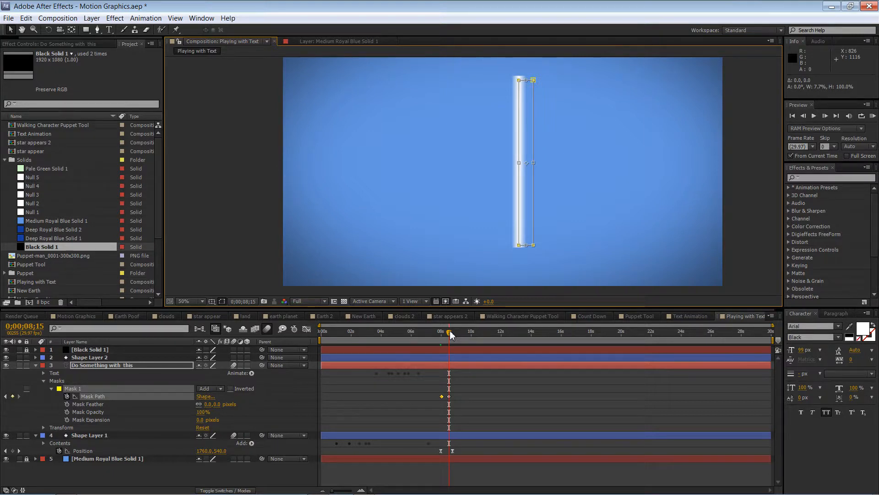
- Step frame by frame from 0;00;07;28 to 0;00;08;07 to compare the mask's left edge with the moving line
{"action": "left_click_drag", "start_coordinate": [450, 334], "coordinate": [439, 338]}
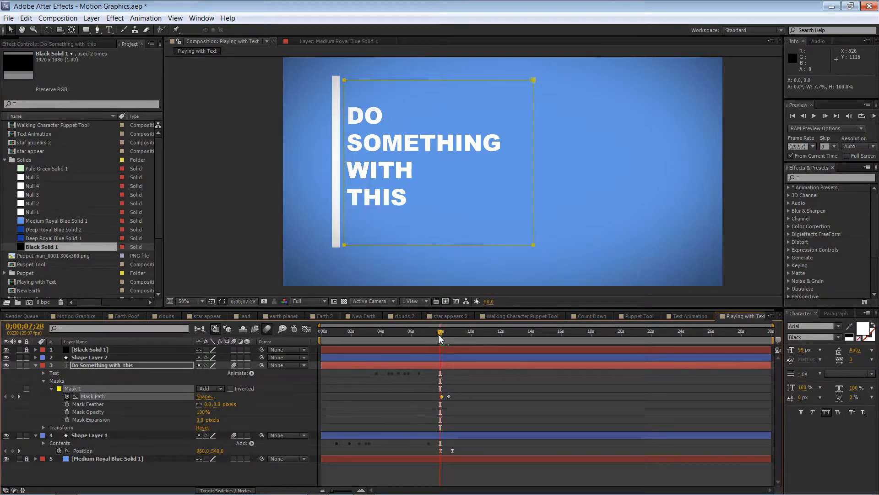
{"action": "key", "text": "Page_Down"}
{"action": "key", "text": "Page_Down"}
{"action": "key", "text": "Page_Down"}
{"action": "key", "text": "Page_Down"}
{"action": "key", "text": "Page_Down"}
{"action": "key", "text": "Page_Down"}
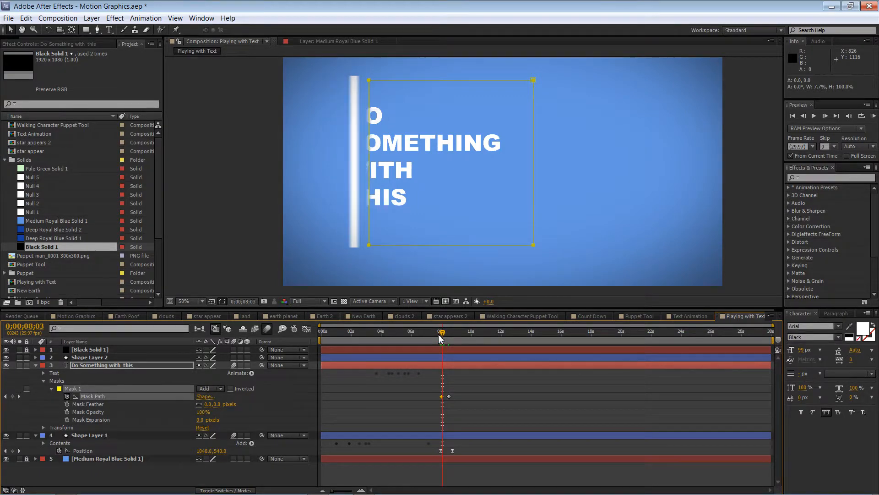
{"action": "key", "text": "Page_Down"}
{"action": "key", "text": "Page_Down"}
{"action": "key", "text": "Page_Down"}
{"action": "key", "text": "Page_Down"}
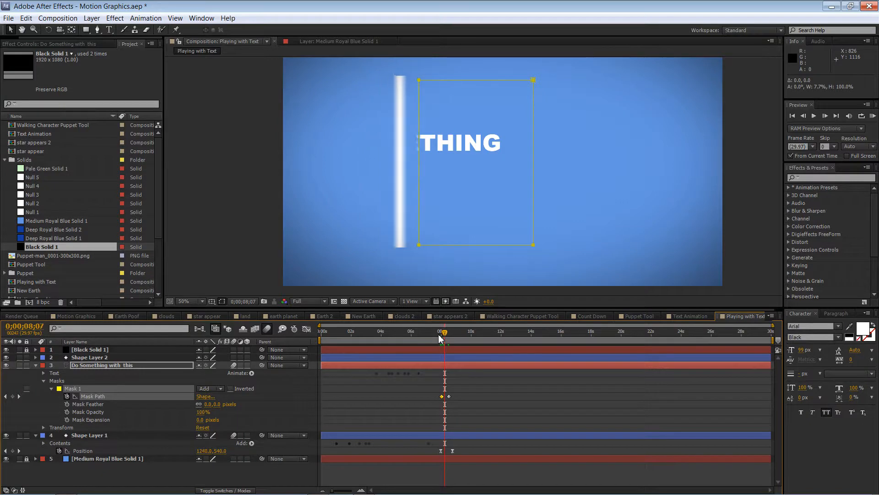
- Apply Easy Ease to both Mask Path keyframes of the Do Something with this layer and move the second to 0;00;08;17
{"action": "left_click_drag", "start_coordinate": [433, 397], "coordinate": [454, 400]}
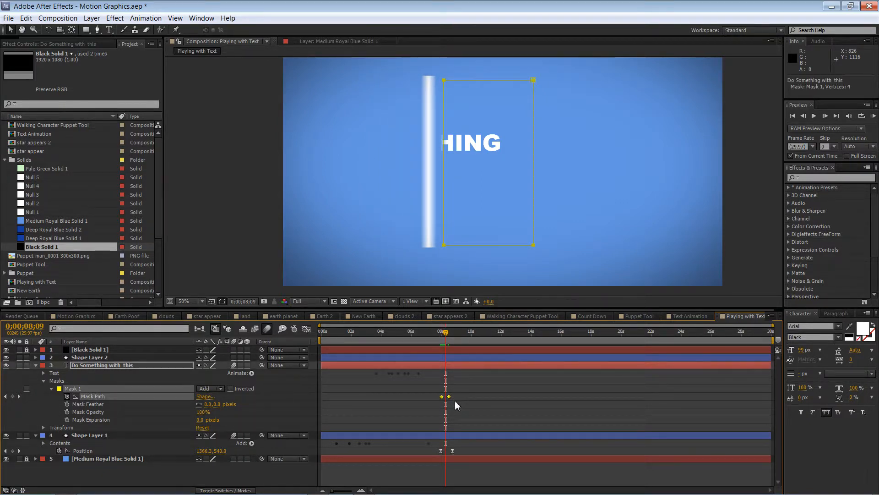
{"action": "key", "text": "F9"}
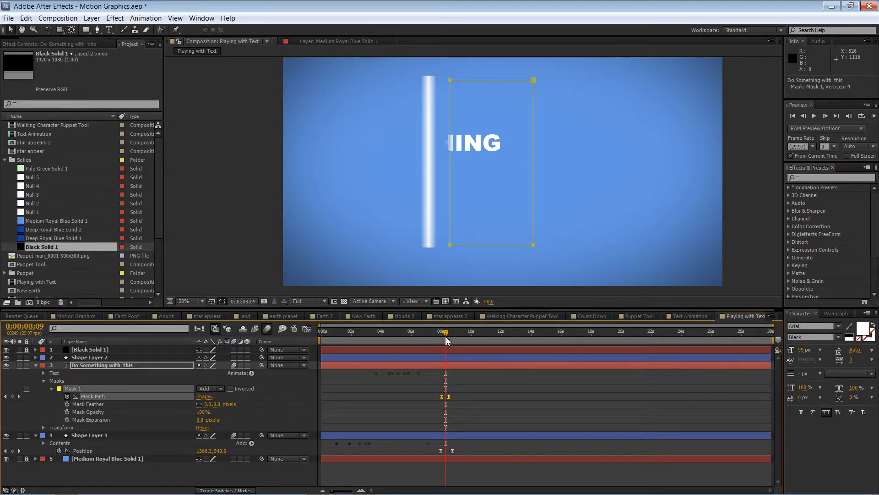
{"action": "left_click", "coordinate": [452, 397]}
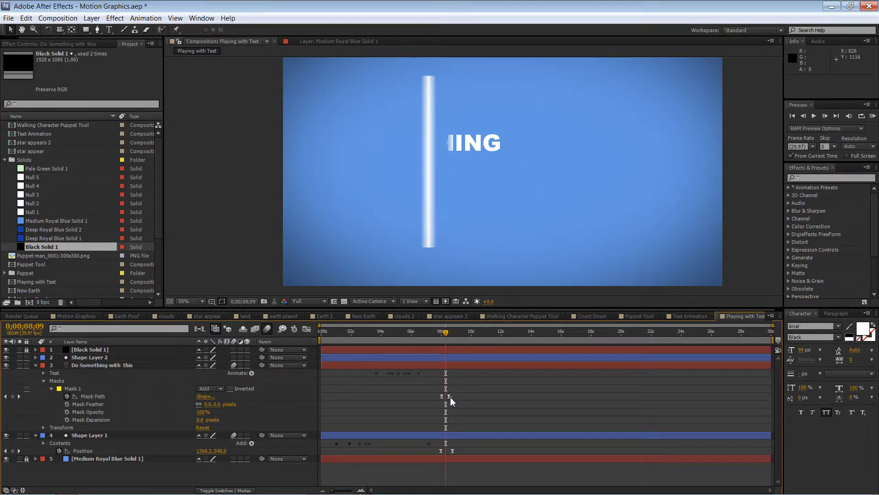
{"action": "left_click", "coordinate": [448, 396]}
{"action": "left_click_drag", "start_coordinate": [449, 397], "coordinate": [449, 396]}
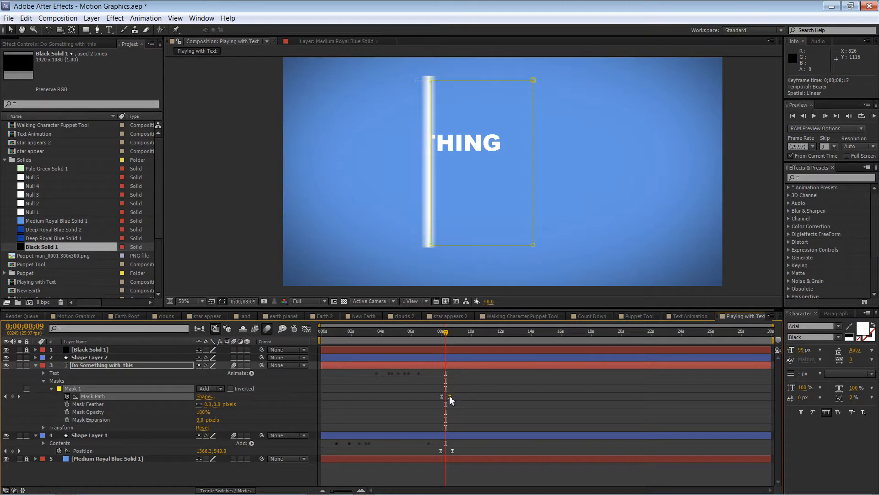
- At 0;00;08;06, shrink Mask 1 from its left edge to about 97.6% of its width to follow the line, and save the project
{"action": "left_click_drag", "start_coordinate": [447, 331], "coordinate": [444, 335]}
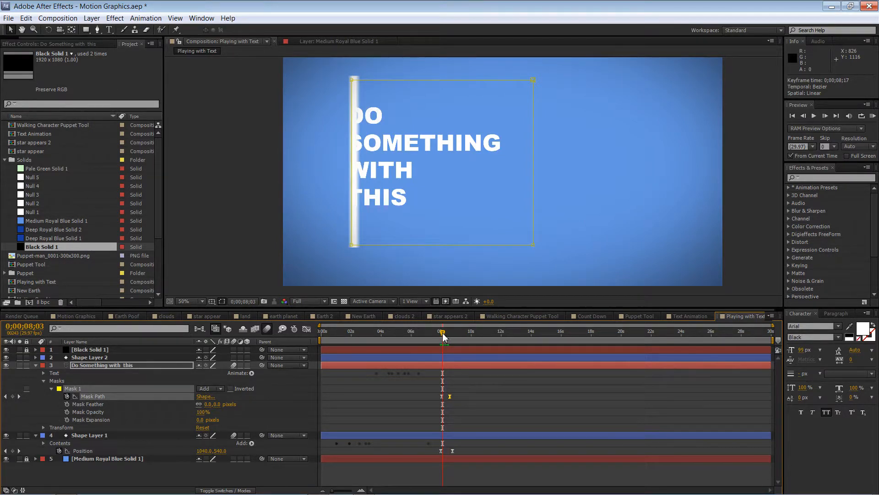
{"action": "left_click_drag", "start_coordinate": [443, 338], "coordinate": [445, 338]}
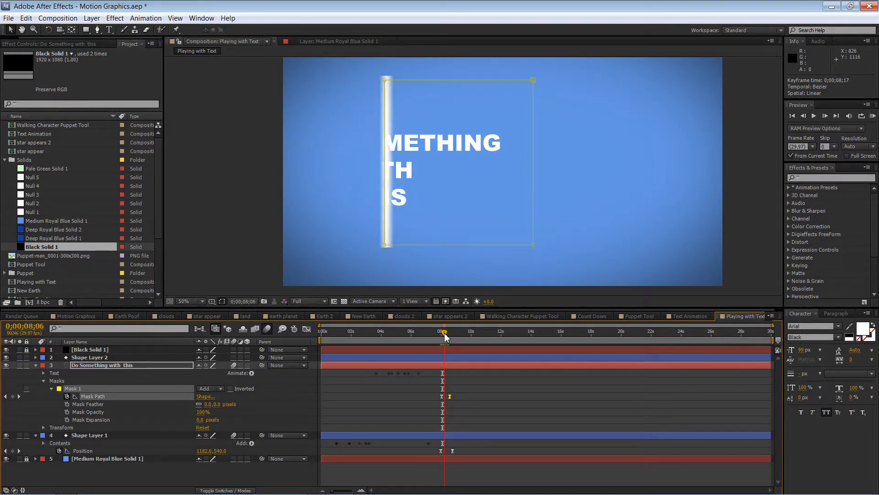
{"action": "double_click", "coordinate": [387, 162]}
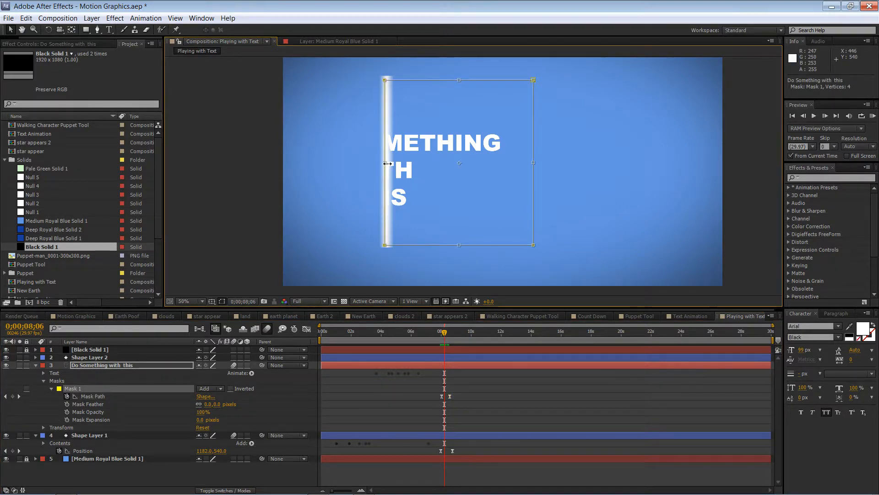
{"action": "left_click_drag", "start_coordinate": [387, 162], "coordinate": [390, 162]}
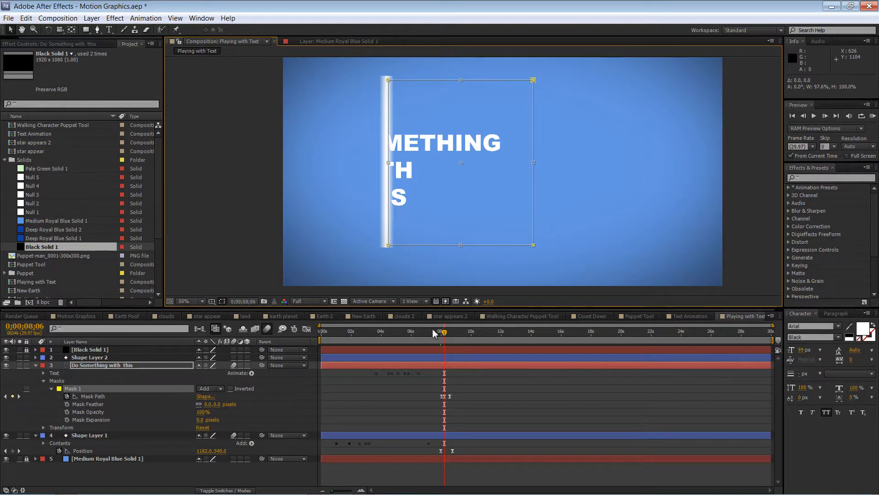
{"action": "left_click_drag", "start_coordinate": [445, 338], "coordinate": [457, 333]}
{"action": "key", "text": "ctrl+s"}
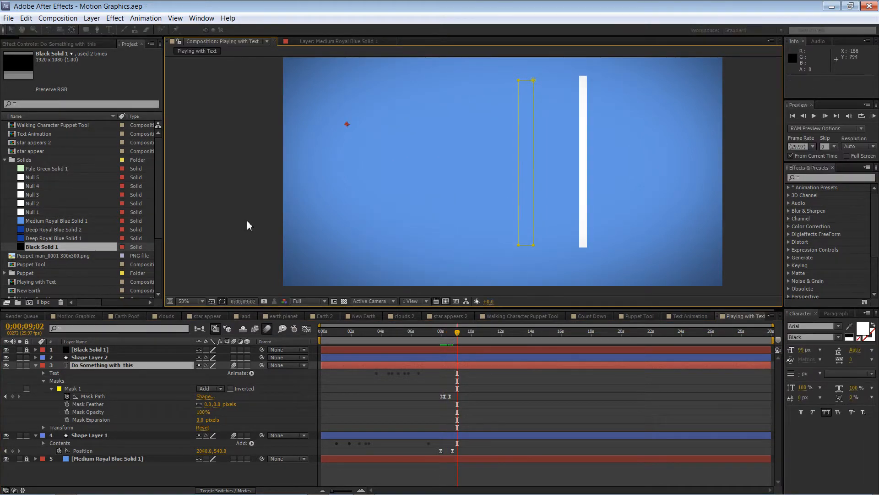
- Select Shape Layer 1 and move its last Position keyframe to 0;00;08;28
{"action": "mouse_move", "coordinate": [456, 336]}
{"action": "left_mouse_down"}
{"action": "mouse_move", "coordinate": [381, 331]}
{"action": "mouse_move", "coordinate": [457, 331]}
{"action": "left_mouse_up"}
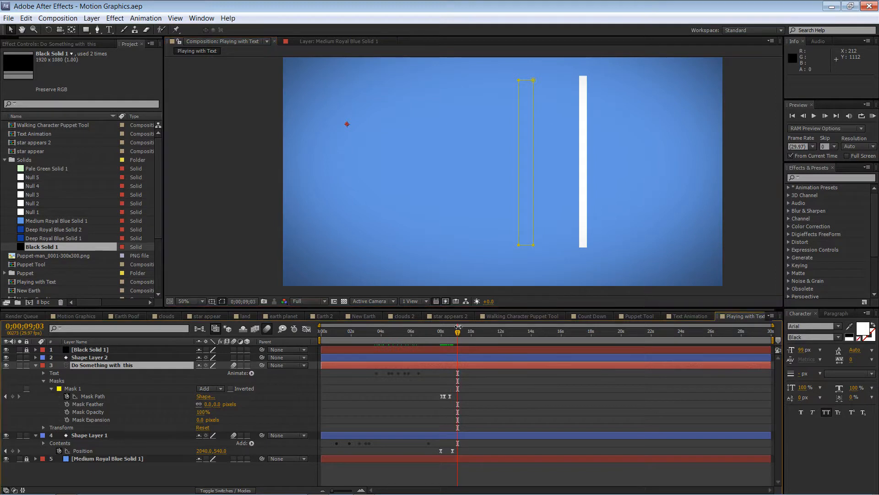
{"action": "left_click", "coordinate": [581, 196]}
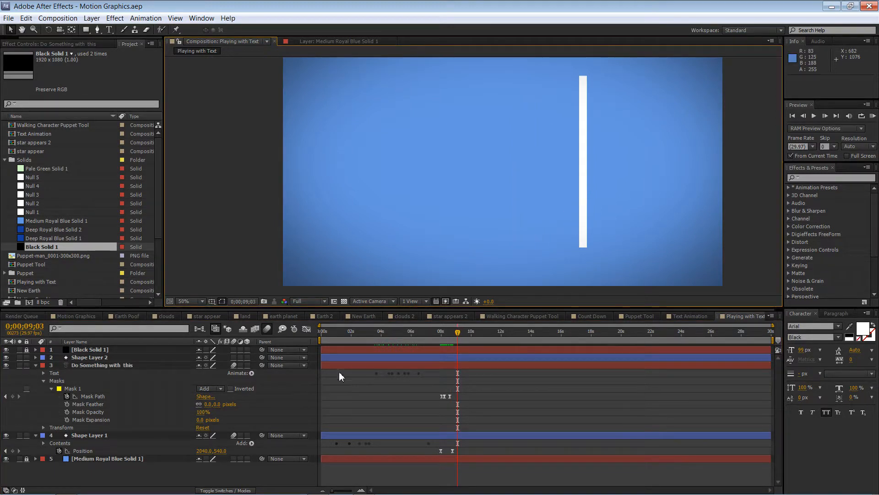
{"action": "left_click", "coordinate": [93, 439]}
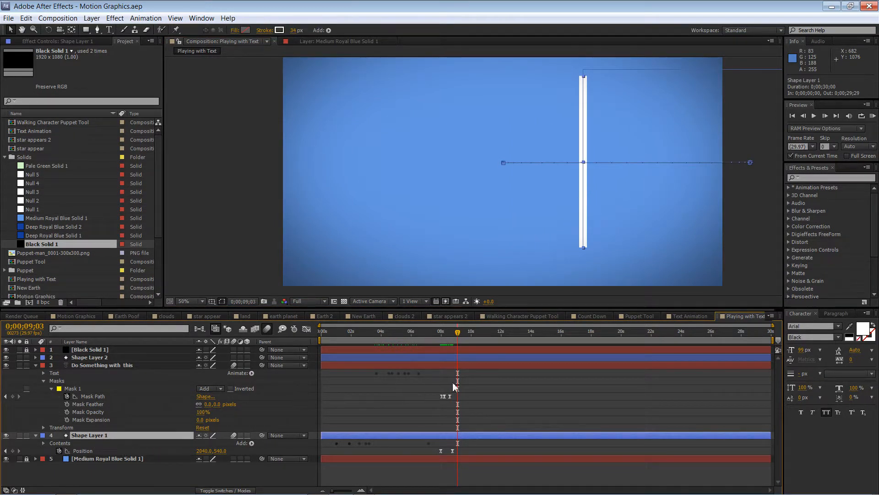
{"action": "mouse_move", "coordinate": [461, 332]}
{"action": "left_mouse_down"}
{"action": "mouse_move", "coordinate": [439, 332]}
{"action": "mouse_move", "coordinate": [455, 334]}
{"action": "left_mouse_up"}
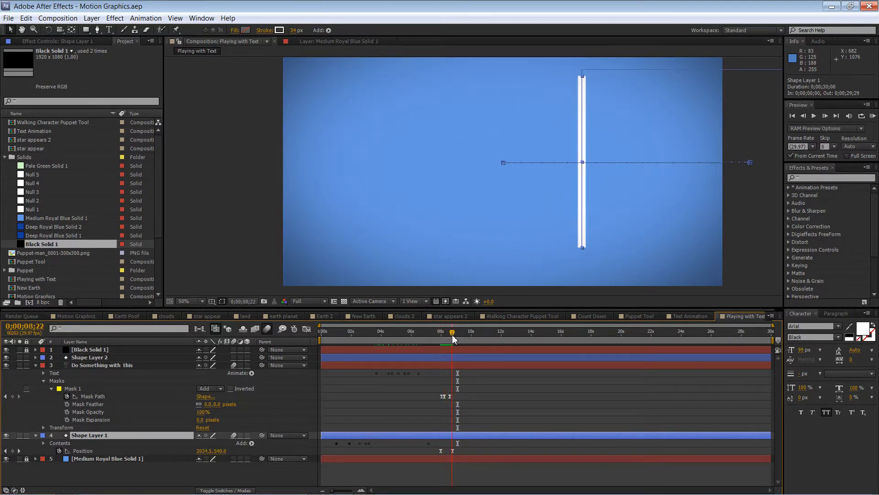
{"action": "left_click_drag", "start_coordinate": [453, 334], "coordinate": [456, 334]}
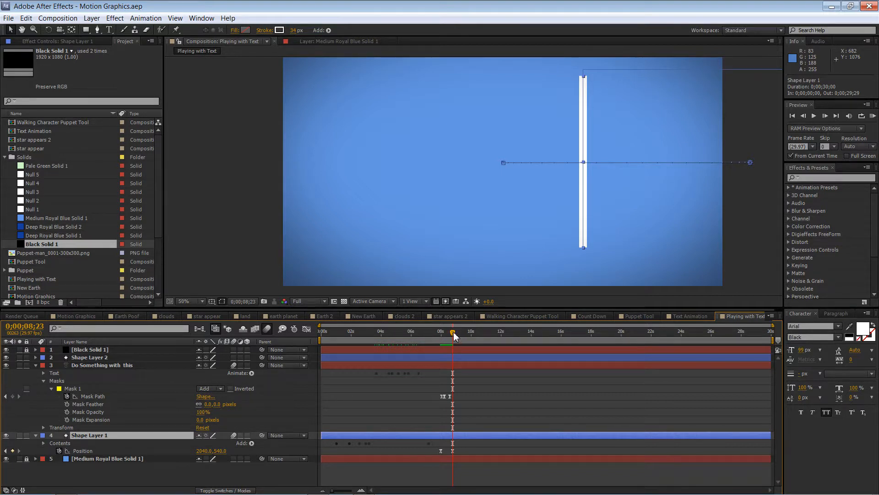
{"action": "left_click", "coordinate": [452, 451]}
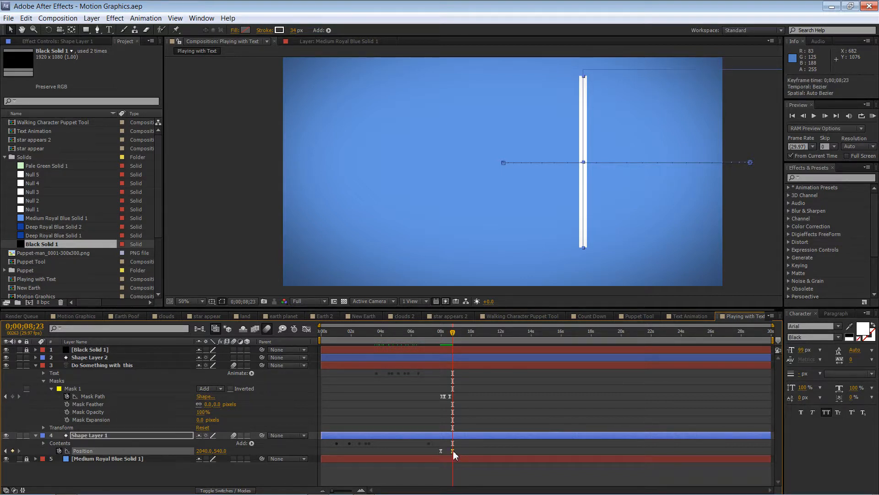
{"action": "left_click_drag", "start_coordinate": [453, 450], "coordinate": [455, 450]}
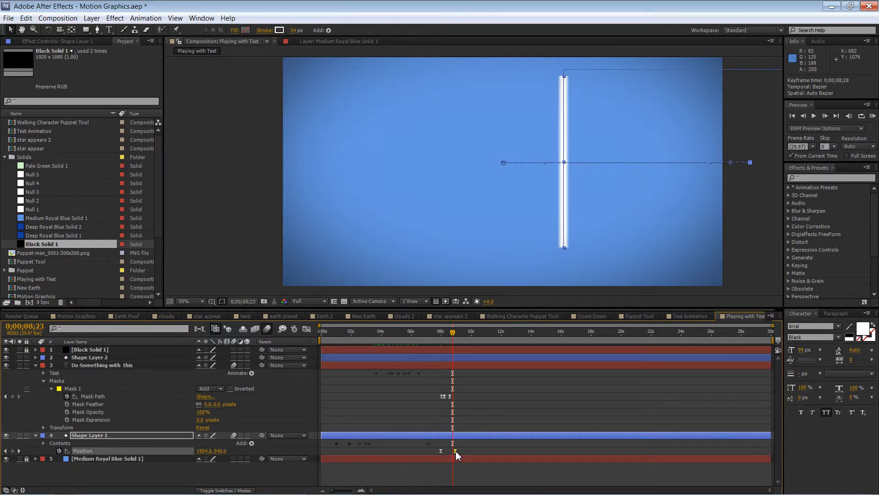
- At 0;00;08;23, nudge Shape Layer 1 horizontally 120 px to Position 2074.8, 540.0, and save the project
{"action": "key", "text": "shift+Right"}
{"action": "key", "text": "shift+Right"}
{"action": "key", "text": "shift+Right"}
{"action": "key", "text": "shift+Right"}
{"action": "key", "text": "shift+Right"}
{"action": "key", "text": "shift+Right"}
{"action": "key", "text": "shift+Right"}
{"action": "key", "text": "shift+Right"}
{"action": "key", "text": "shift+Right"}
{"action": "key", "text": "shift+Right"}
{"action": "key", "text": "shift+Right"}
{"action": "key", "text": "shift+Right"}
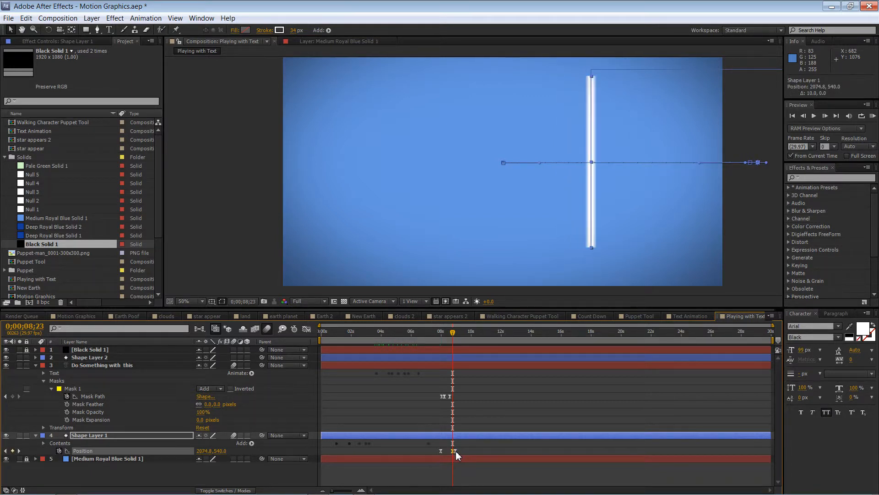
{"action": "left_click_drag", "start_coordinate": [450, 332], "coordinate": [456, 332]}
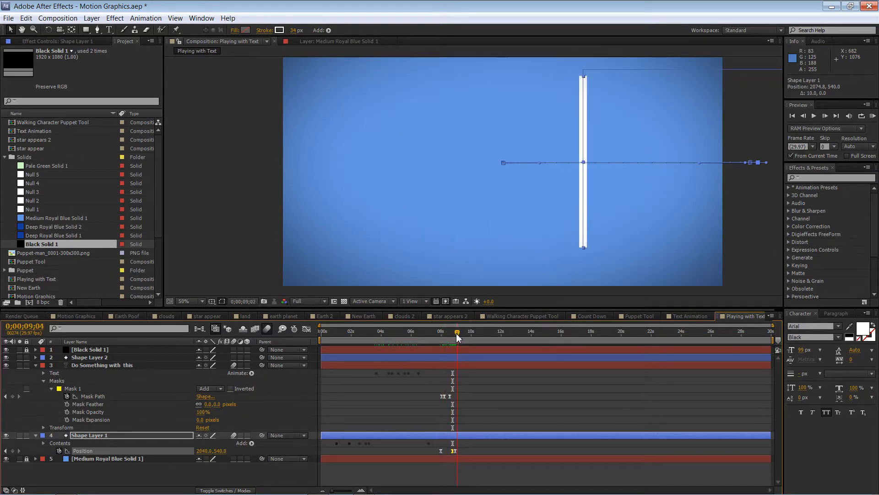
{"action": "key", "text": "ctrl+s"}
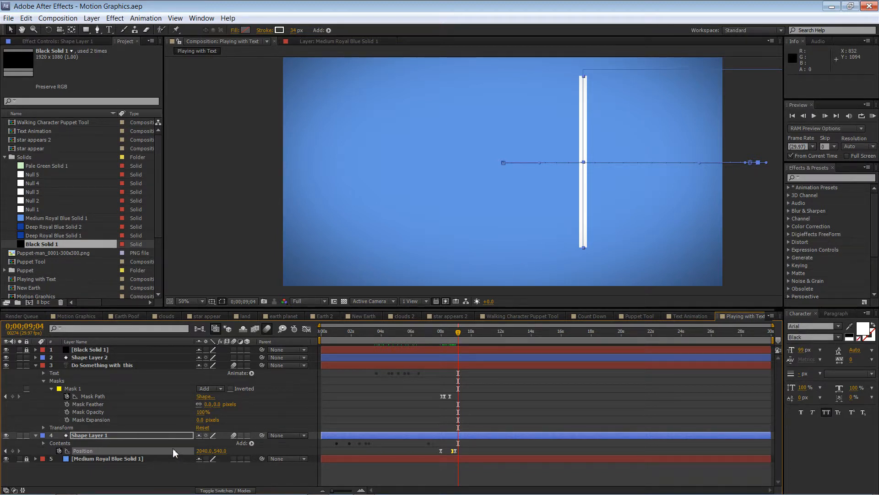
- Reveal Trim Paths 1 of Shape Layer 1 and add Start and End keyframes at 0;00;08;18
{"action": "left_click", "coordinate": [41, 443]}
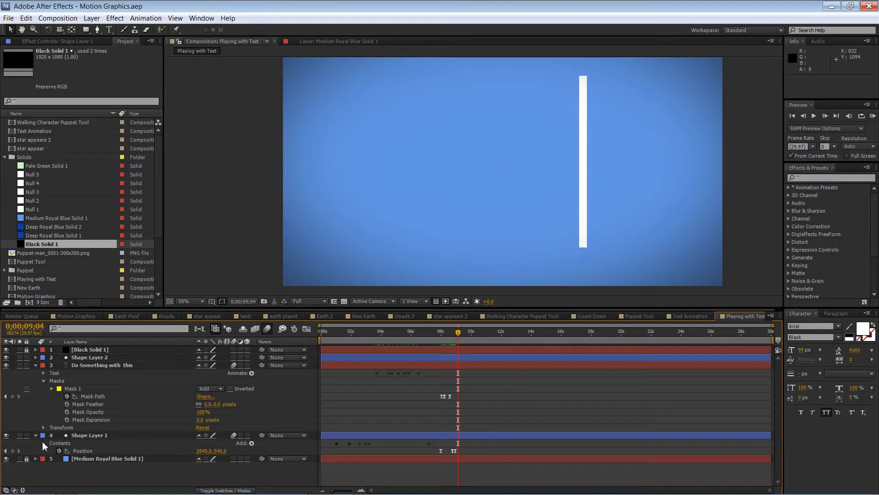
{"action": "left_click", "coordinate": [44, 443]}
{"action": "left_click", "coordinate": [51, 459]}
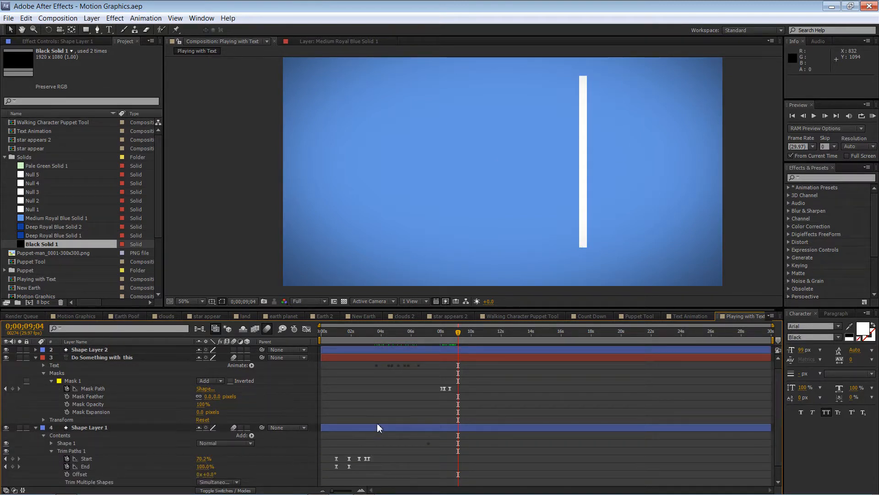
{"action": "mouse_move", "coordinate": [461, 334]}
{"action": "left_mouse_down"}
{"action": "mouse_move", "coordinate": [443, 334]}
{"action": "mouse_move", "coordinate": [452, 336]}
{"action": "left_mouse_up"}
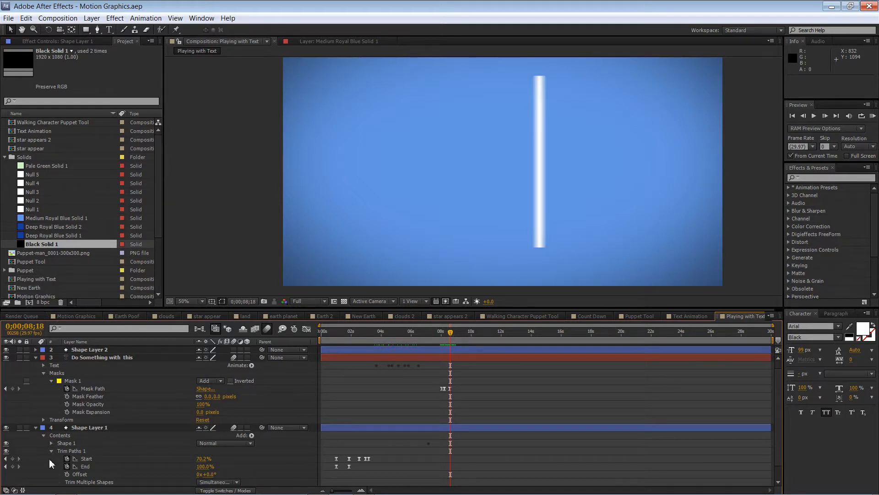
{"action": "left_click", "coordinate": [13, 458]}
{"action": "left_click", "coordinate": [13, 466]}
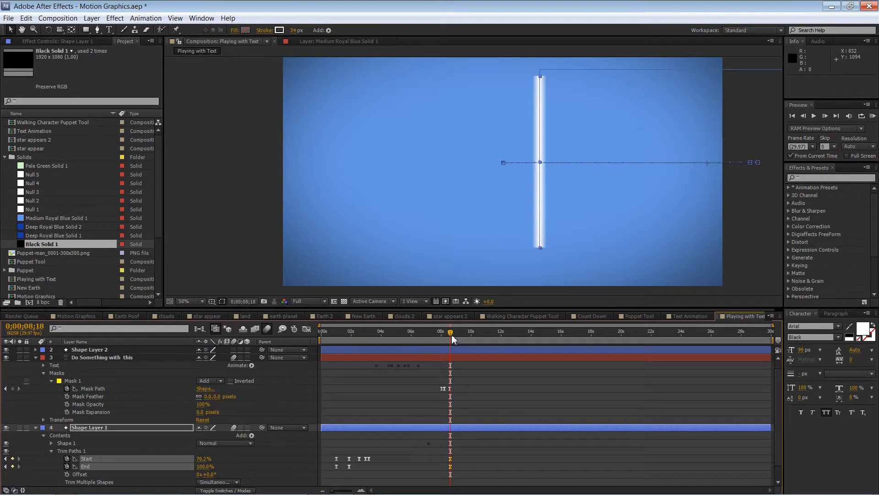
- At 0;00;09;04, collapse the line by bringing Trim Paths 1 Start to 85.2% and End to practically the same value
{"action": "left_click_drag", "start_coordinate": [451, 335], "coordinate": [458, 338]}
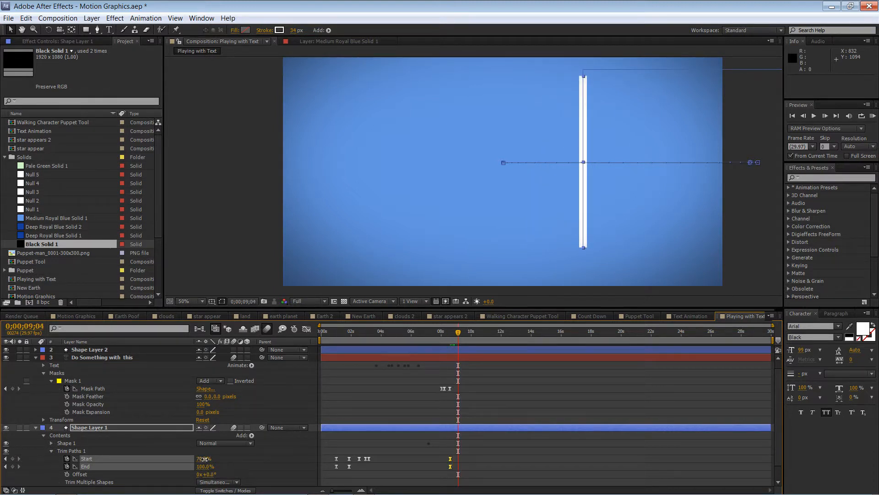
{"action": "mouse_move", "coordinate": [204, 458]}
{"action": "left_mouse_down"}
{"action": "mouse_move", "coordinate": [210, 463]}
{"action": "mouse_move", "coordinate": [196, 467]}
{"action": "mouse_move", "coordinate": [203, 459]}
{"action": "left_mouse_up"}
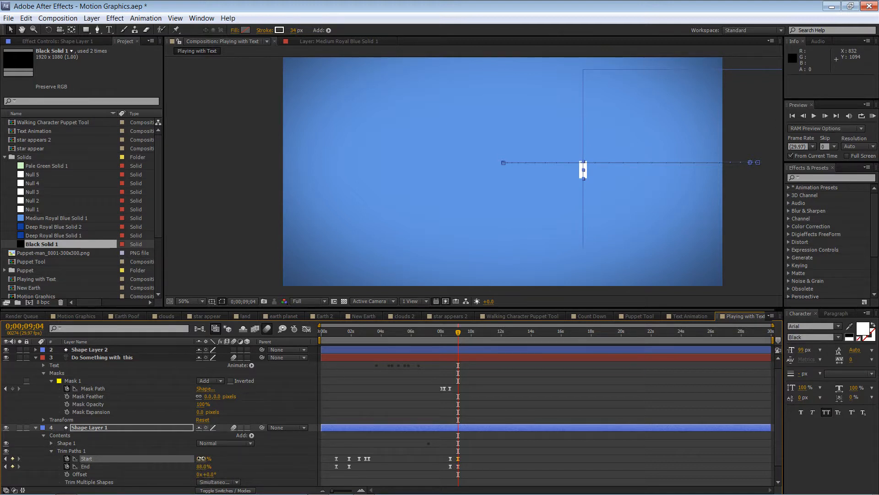
{"action": "mouse_move", "coordinate": [202, 459]}
{"action": "left_mouse_down"}
{"action": "mouse_move", "coordinate": [207, 466]}
{"action": "mouse_move", "coordinate": [186, 464]}
{"action": "left_mouse_up"}
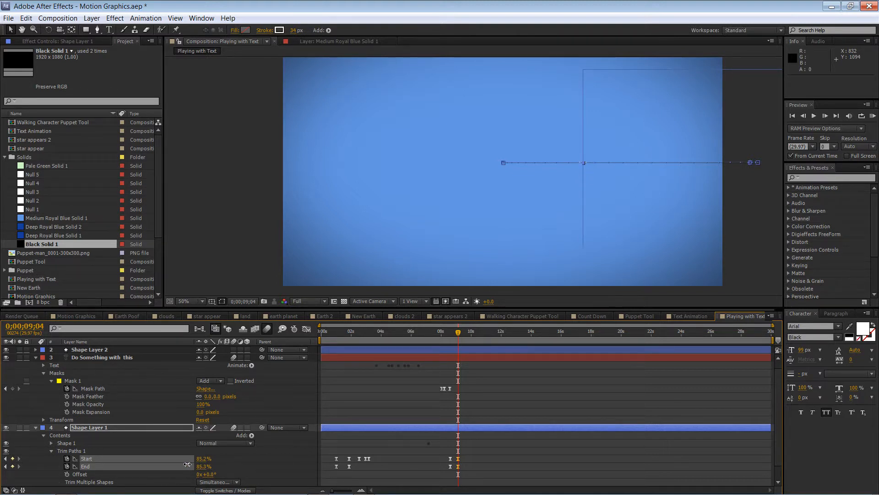
{"action": "left_click", "coordinate": [186, 463]}
- Trim the end of Shape Layer 1 to 0;00;09;04 and save the project
{"action": "left_click", "coordinate": [467, 430]}
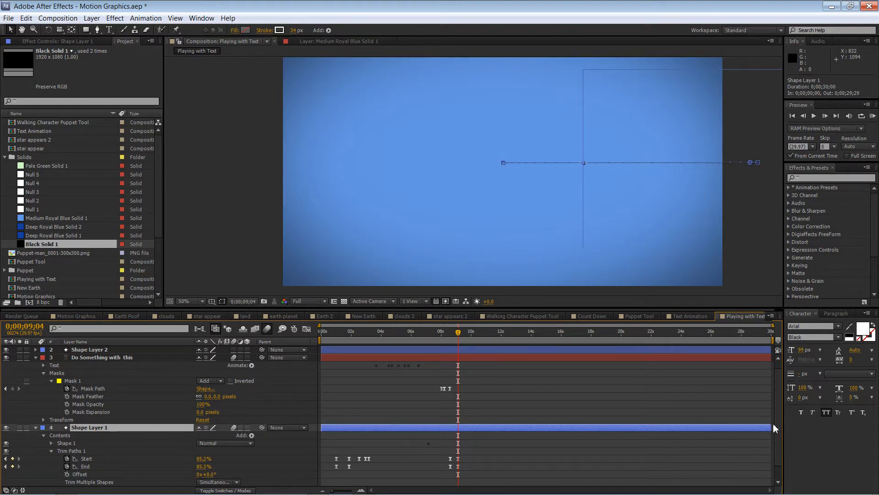
{"action": "left_click_drag", "start_coordinate": [771, 428], "coordinate": [464, 439]}
{"action": "key", "text": "ctrl+s"}
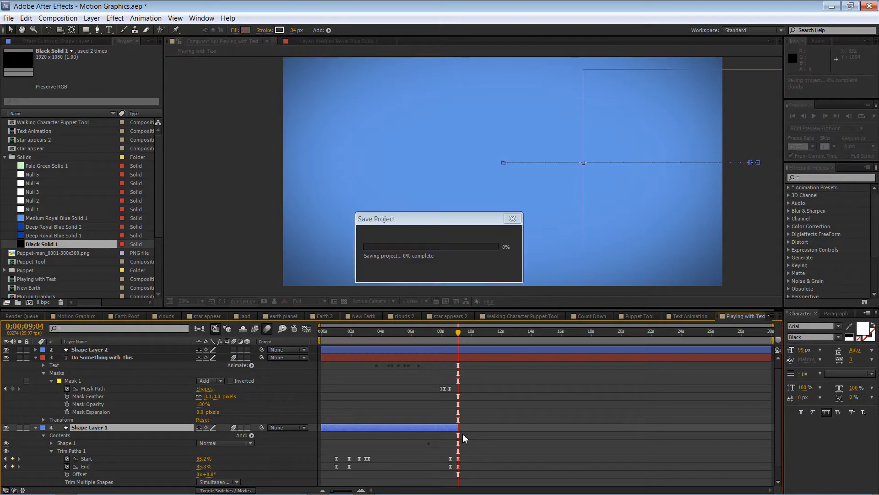
- Run a RAM preview of the composition from its beginning to check the line and text animation
{"action": "left_click_drag", "start_coordinate": [458, 331], "coordinate": [296, 331]}
{"action": "left_click", "coordinate": [269, 260]}
{"action": "key", "text": "KP_0"}
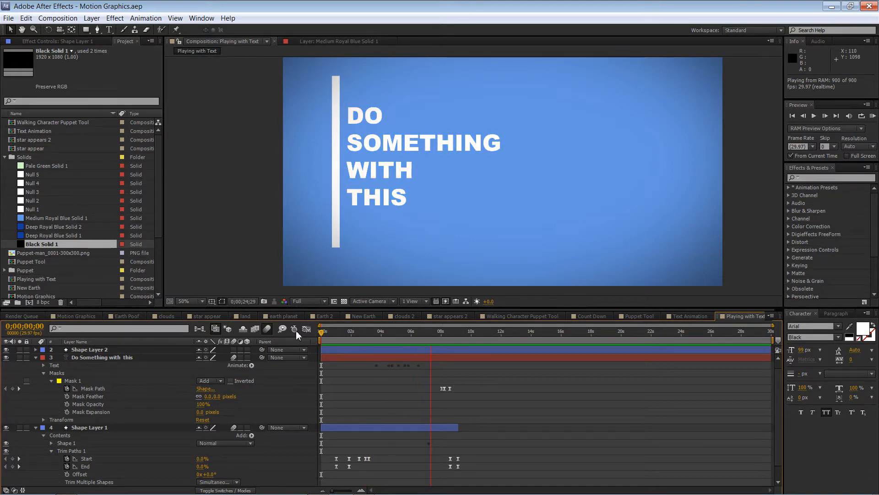
{"action": "key", "text": "space"}
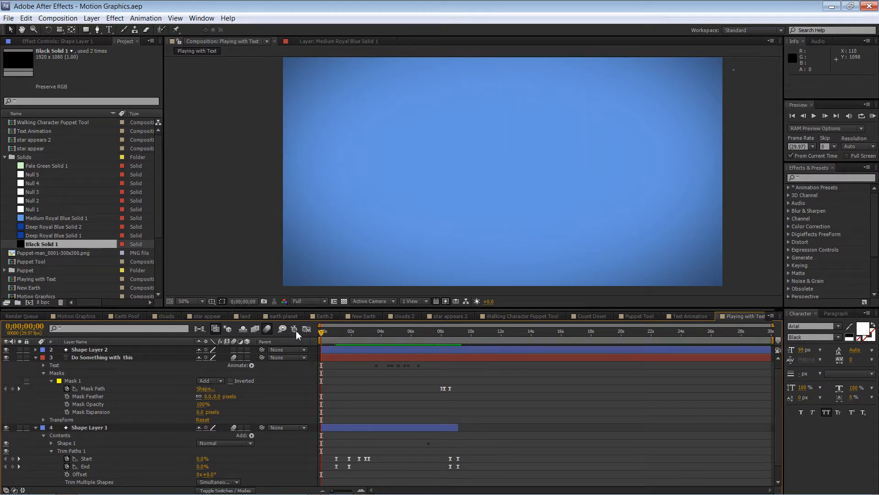
- Reveal the Position properties of the layers and delete Shape Layer 1's final Position keyframe at 0;00;08;28
{"action": "left_click_drag", "start_coordinate": [323, 338], "coordinate": [444, 348]}
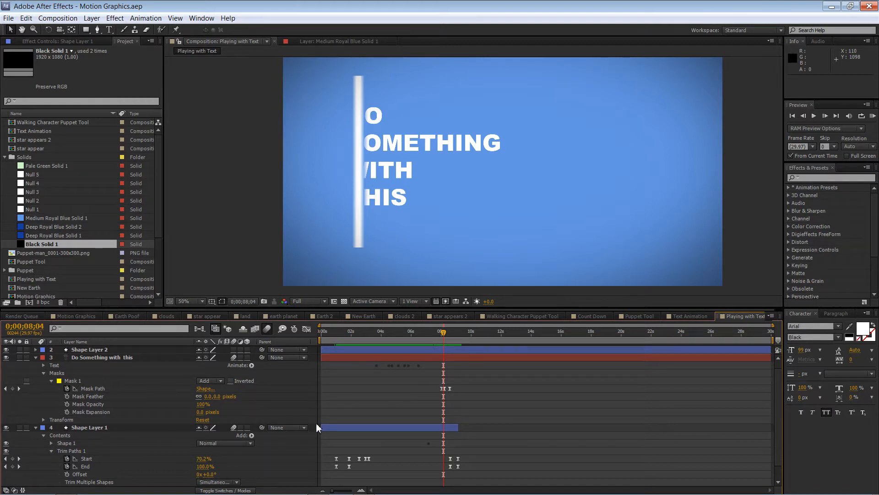
{"action": "key", "text": "p"}
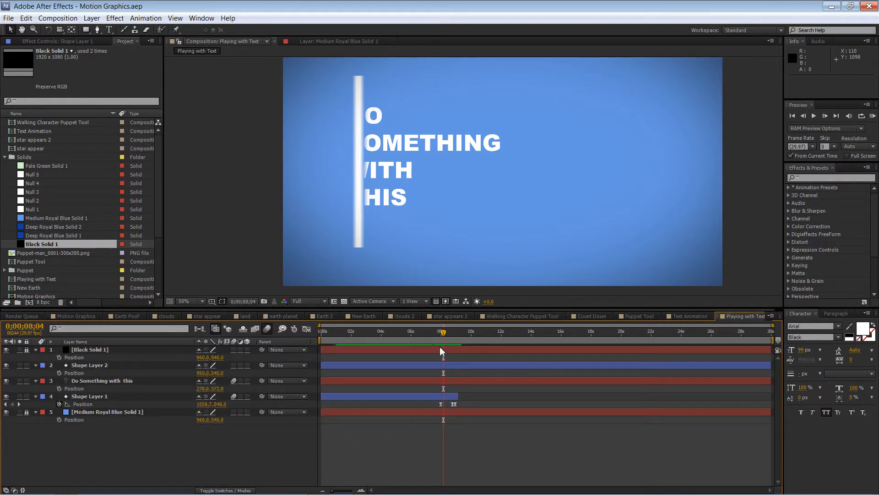
{"action": "left_click_drag", "start_coordinate": [444, 336], "coordinate": [453, 336]}
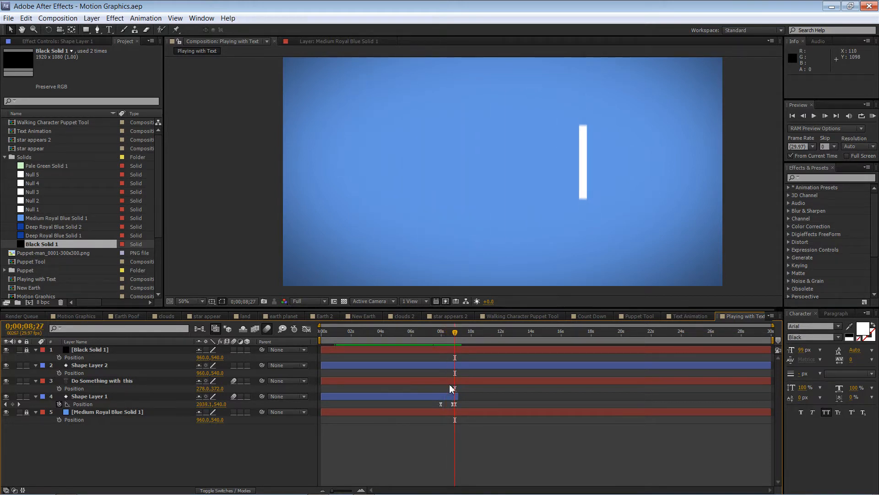
{"action": "left_click", "coordinate": [453, 404]}
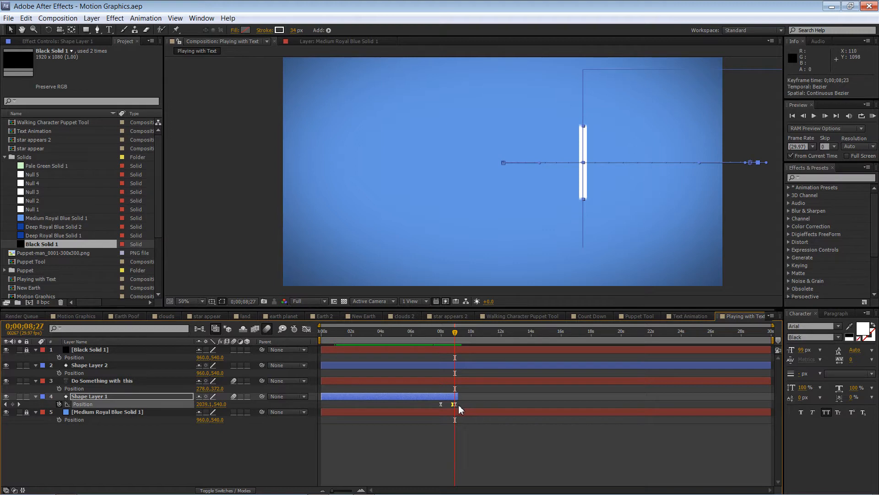
{"action": "left_click_drag", "start_coordinate": [459, 406], "coordinate": [456, 406]}
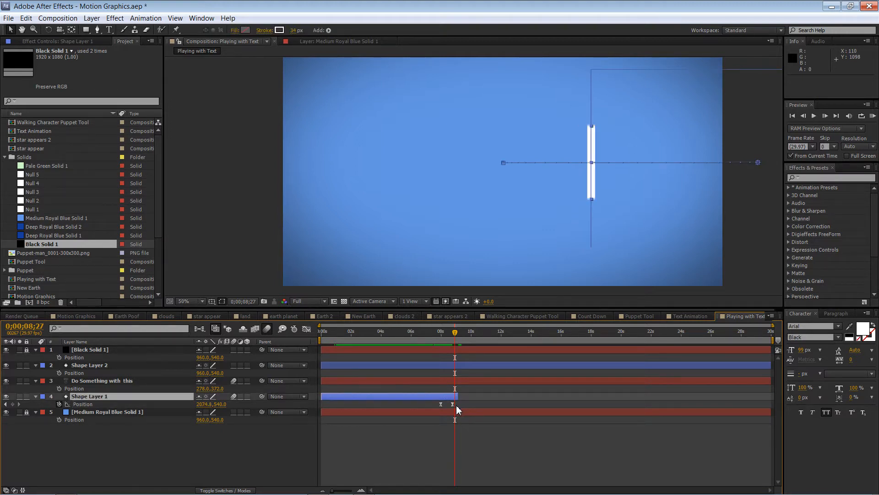
{"action": "mouse_move", "coordinate": [457, 341]}
{"action": "left_mouse_down"}
{"action": "mouse_move", "coordinate": [442, 336]}
{"action": "mouse_move", "coordinate": [464, 339]}
{"action": "mouse_move", "coordinate": [452, 341]}
{"action": "left_mouse_up"}
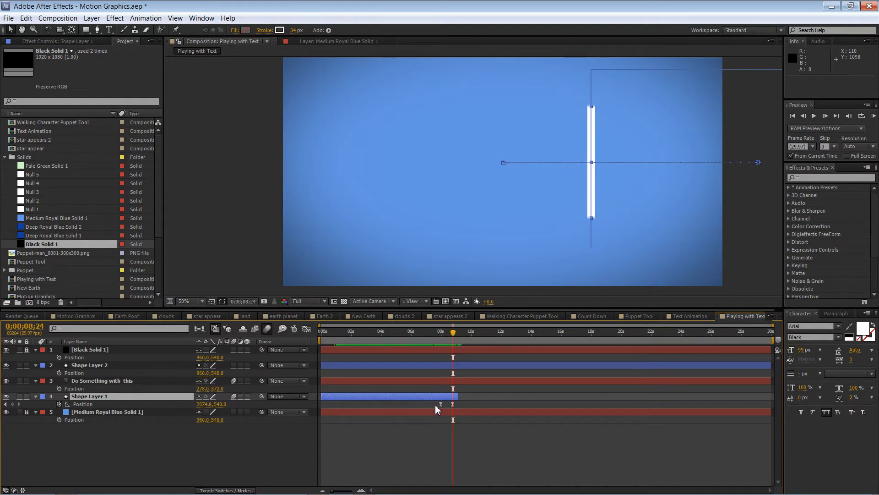
{"action": "left_click_drag", "start_coordinate": [435, 404], "coordinate": [458, 405]}
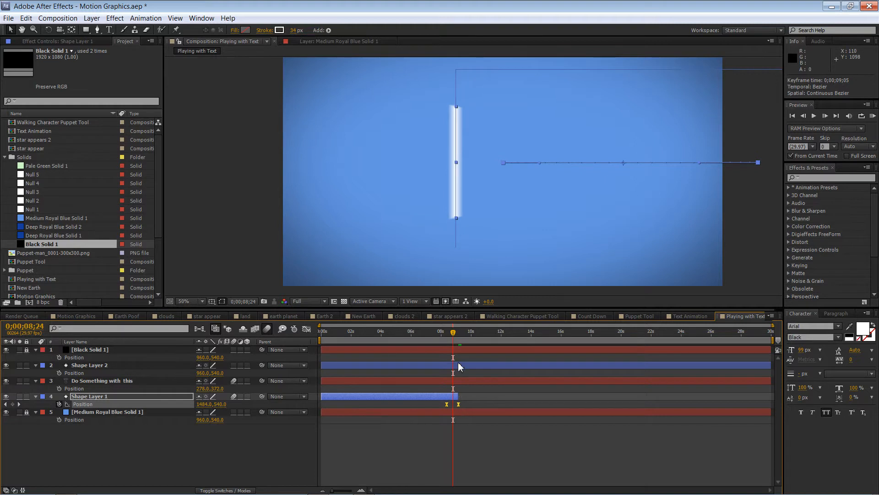
{"action": "mouse_move", "coordinate": [453, 334]}
{"action": "left_mouse_down"}
{"action": "mouse_move", "coordinate": [435, 334]}
{"action": "mouse_move", "coordinate": [461, 335]}
{"action": "mouse_move", "coordinate": [453, 335]}
{"action": "left_mouse_up"}
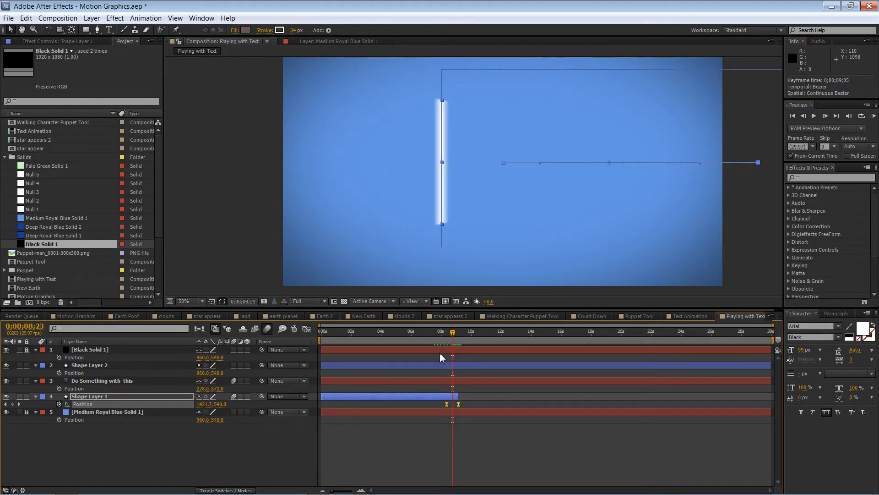
{"action": "key", "text": "u"}
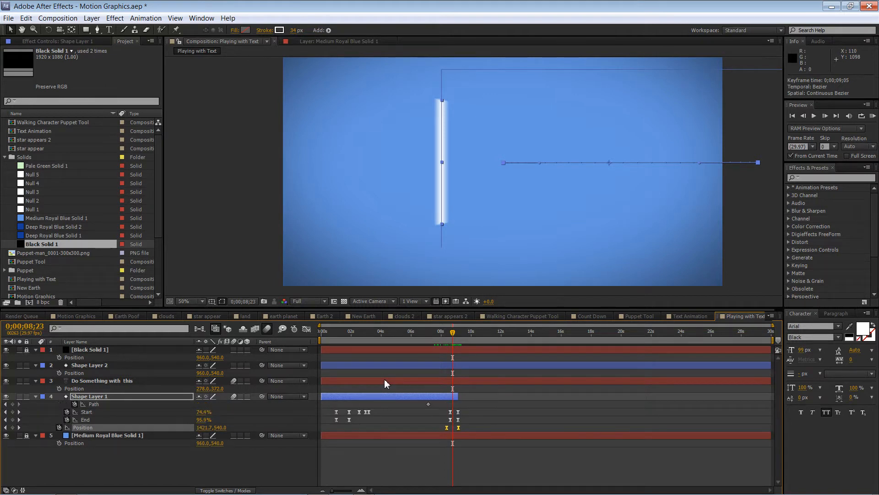
{"action": "left_click_drag", "start_coordinate": [444, 429], "coordinate": [469, 429]}
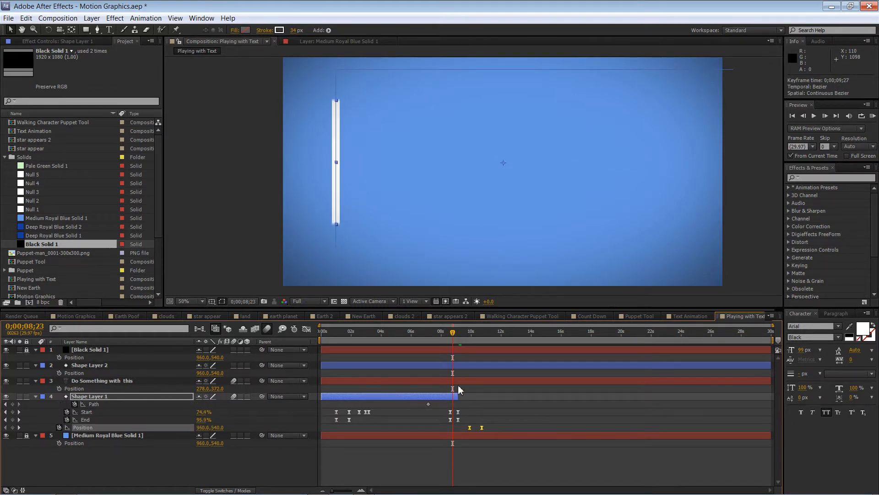
{"action": "left_click_drag", "start_coordinate": [458, 397], "coordinate": [488, 397]}
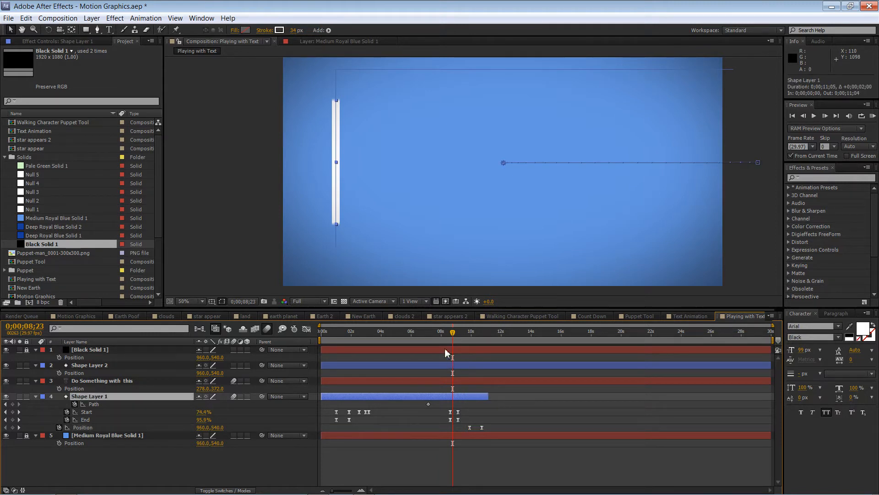
{"action": "mouse_move", "coordinate": [453, 333]}
{"action": "left_mouse_down"}
{"action": "mouse_move", "coordinate": [464, 337]}
{"action": "mouse_move", "coordinate": [443, 337]}
{"action": "left_mouse_up"}
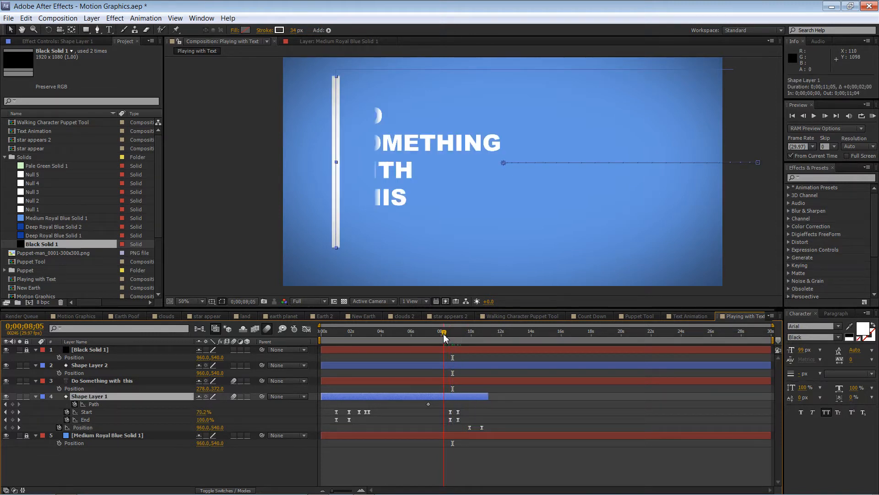
{"action": "key", "text": "ctrl+z"}
{"action": "key", "text": "ctrl+z"}
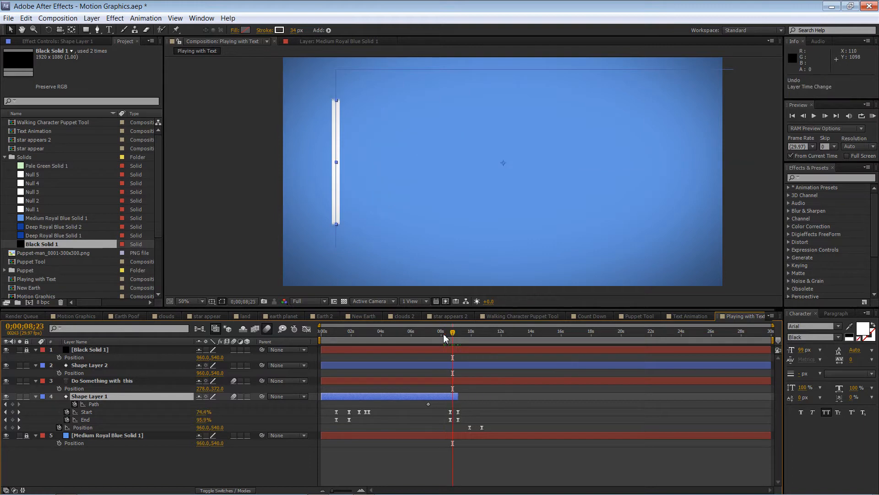
{"action": "left_click_drag", "start_coordinate": [444, 338], "coordinate": [443, 336]}
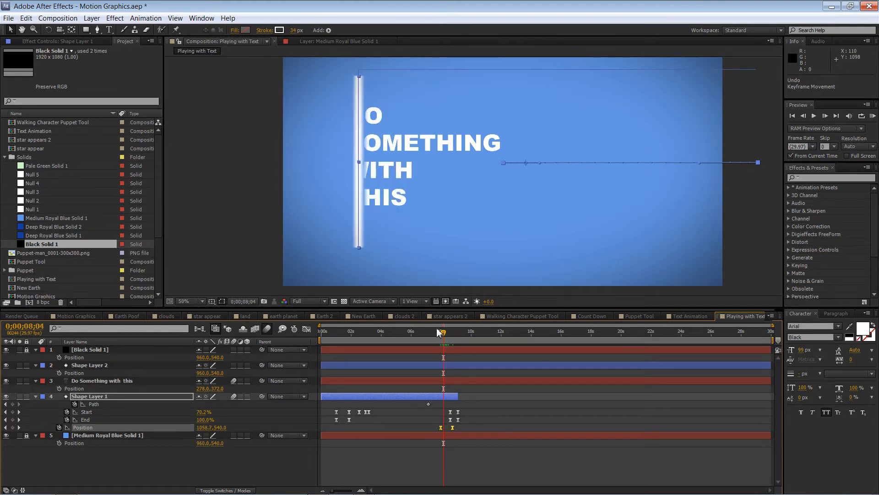
- Undo the Position keyframe deletion, Shape Layer 1's end trim and the last Trim Paths Start and End value changes
{"action": "key", "text": "o"}
{"action": "key", "text": "ctrl+z"}
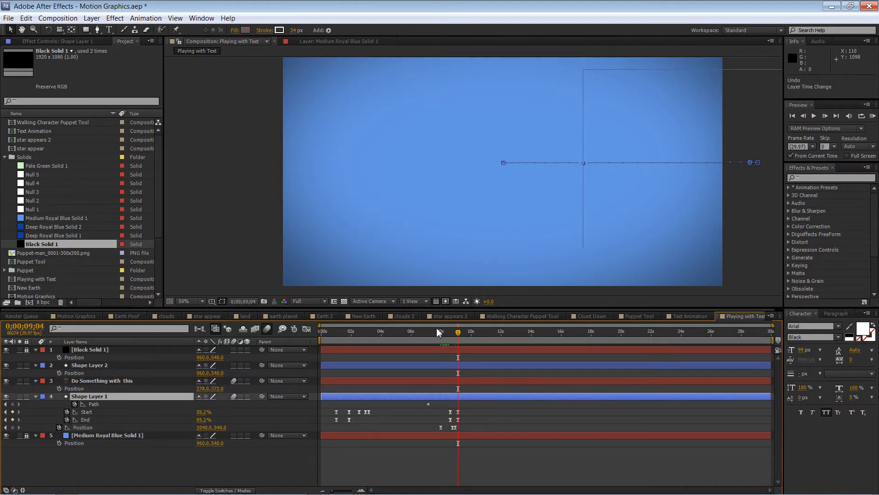
{"action": "key", "text": "ctrl+z"}
{"action": "key", "text": "ctrl+z"}
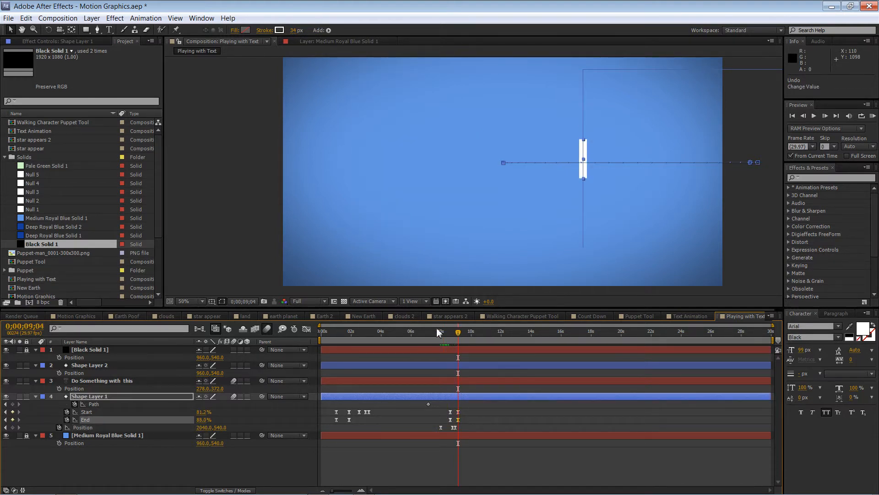
{"action": "key", "text": "ctrl+z"}
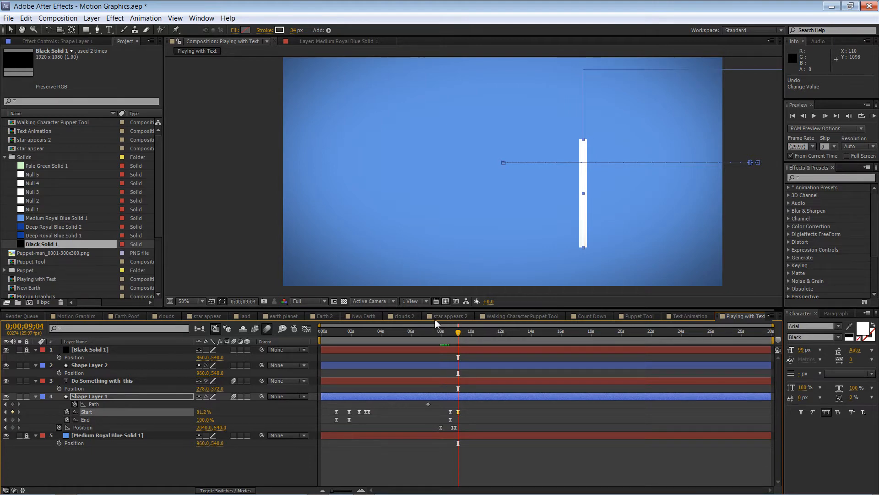
- Reveal the "Do Something with this" layer's keyframes and stretch Mask 1's left edge to the white line at 0;00;08;04
{"action": "left_click_drag", "start_coordinate": [414, 334], "coordinate": [447, 338]}
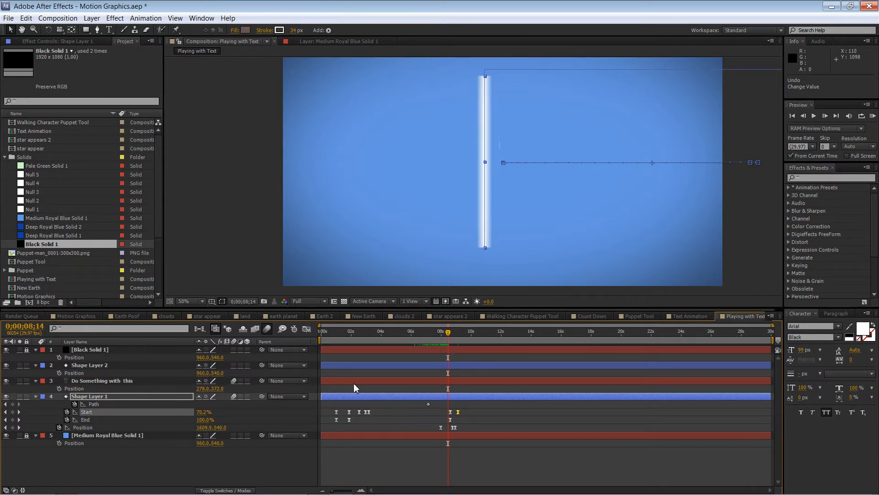
{"action": "left_click", "coordinate": [137, 380]}
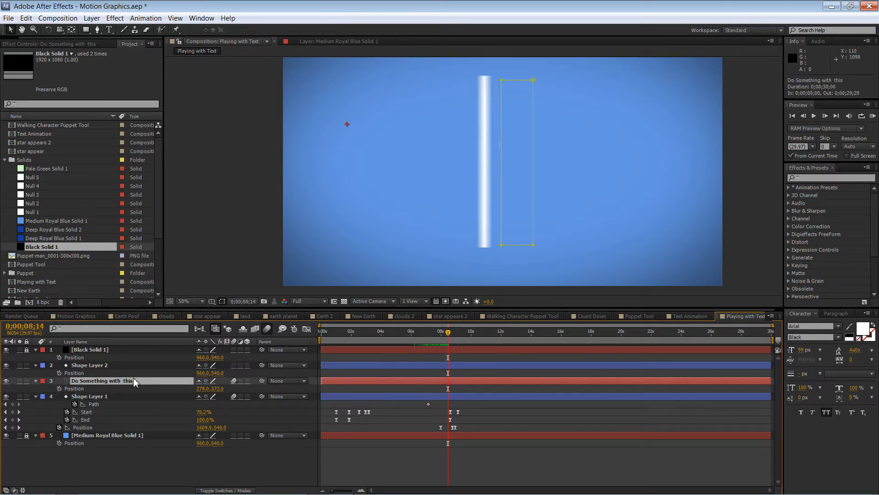
{"action": "key", "text": "u"}
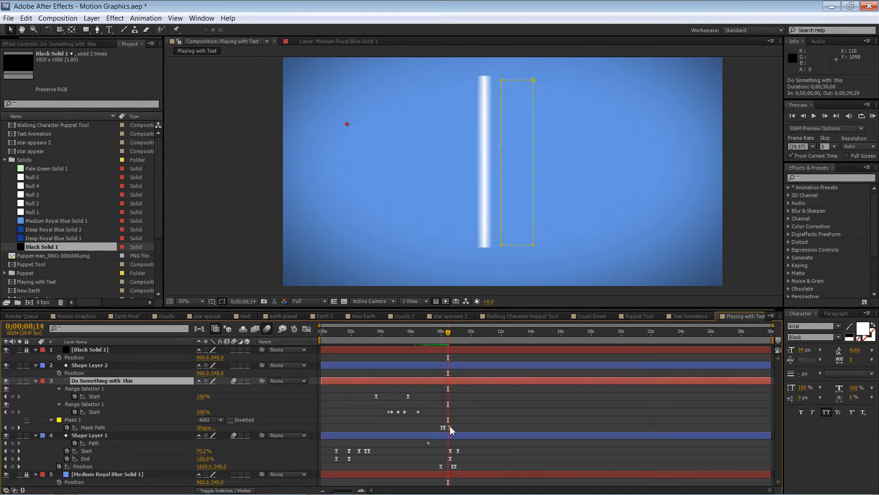
{"action": "left_click_drag", "start_coordinate": [448, 338], "coordinate": [440, 337]}
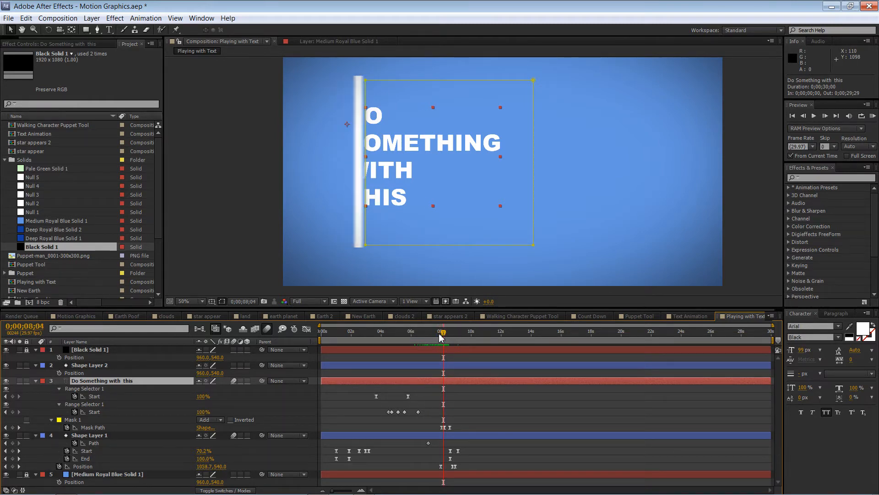
{"action": "left_click", "coordinate": [376, 81]}
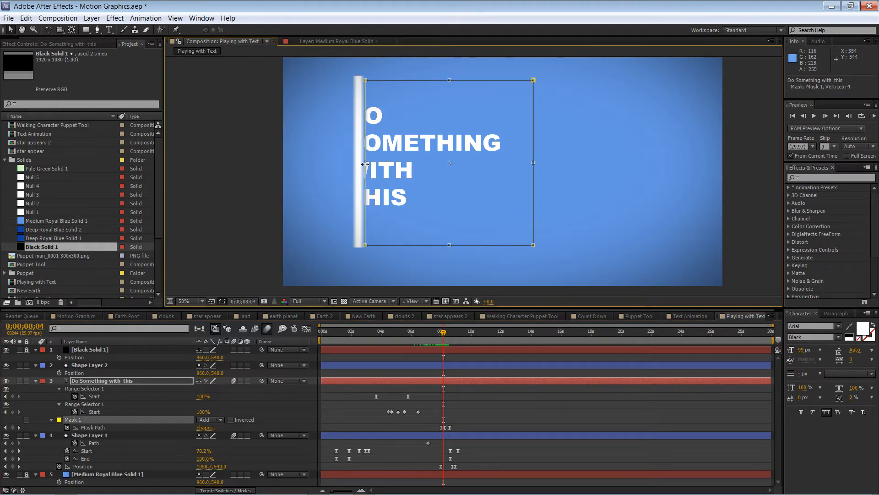
{"action": "left_click_drag", "start_coordinate": [366, 162], "coordinate": [361, 163]}
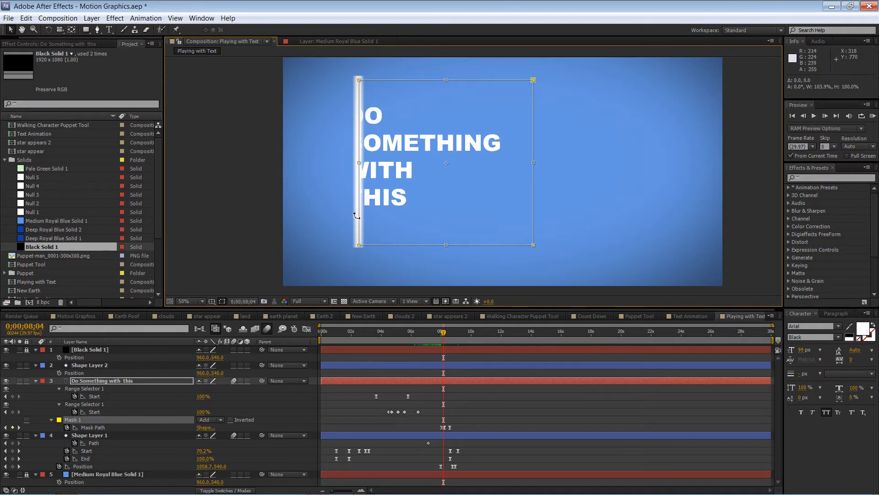
- At 0;00;08;07, shift Mask 1 about 56 px to the left so its left edge meets the white line
{"action": "key", "text": "Page_Down"}
{"action": "key", "text": "Page_Down"}
{"action": "key", "text": "Page_Down"}
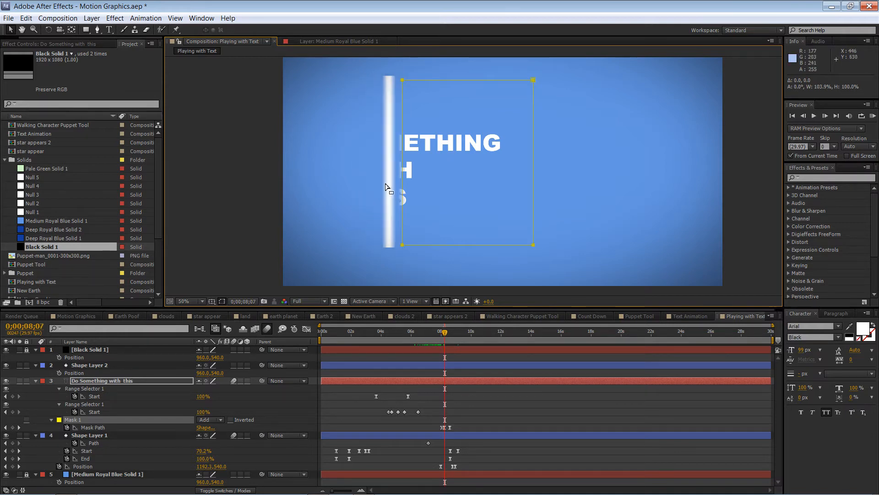
{"action": "left_click", "coordinate": [401, 163]}
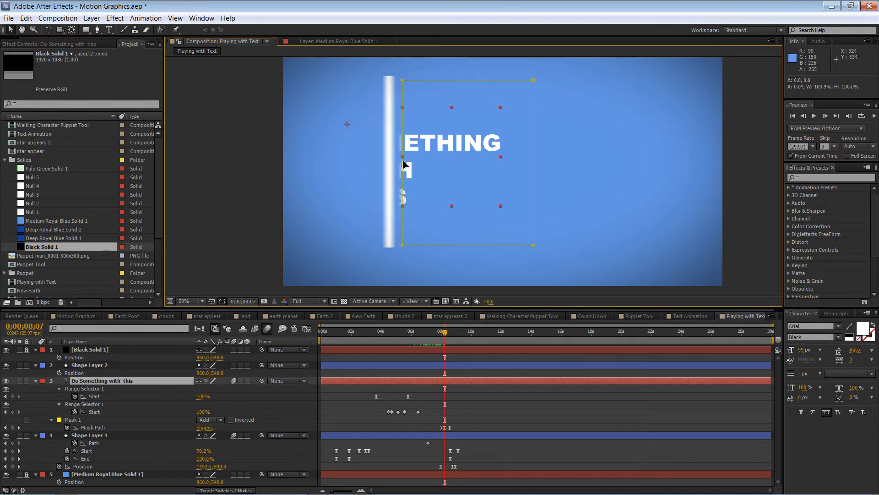
{"action": "left_click", "coordinate": [401, 228]}
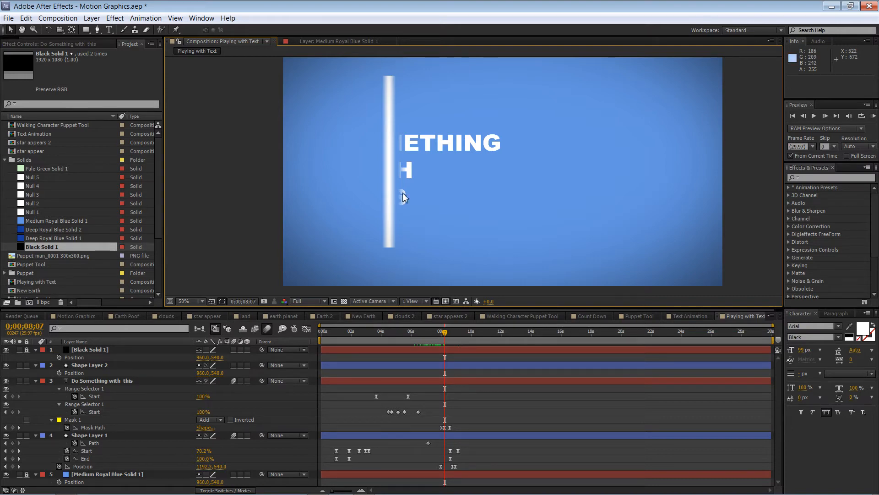
{"action": "left_click", "coordinate": [402, 220]}
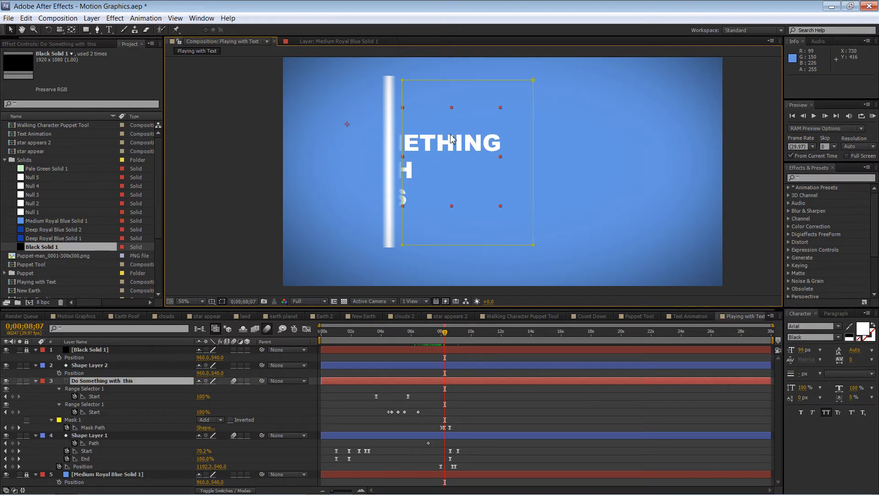
{"action": "left_click", "coordinate": [402, 239]}
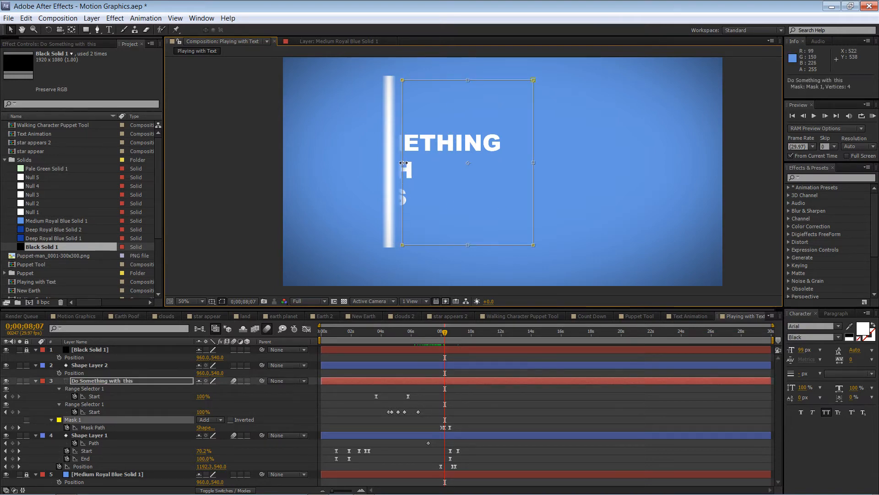
{"action": "left_click_drag", "start_coordinate": [402, 166], "coordinate": [391, 161]}
{"action": "key", "text": "shift+Right"}
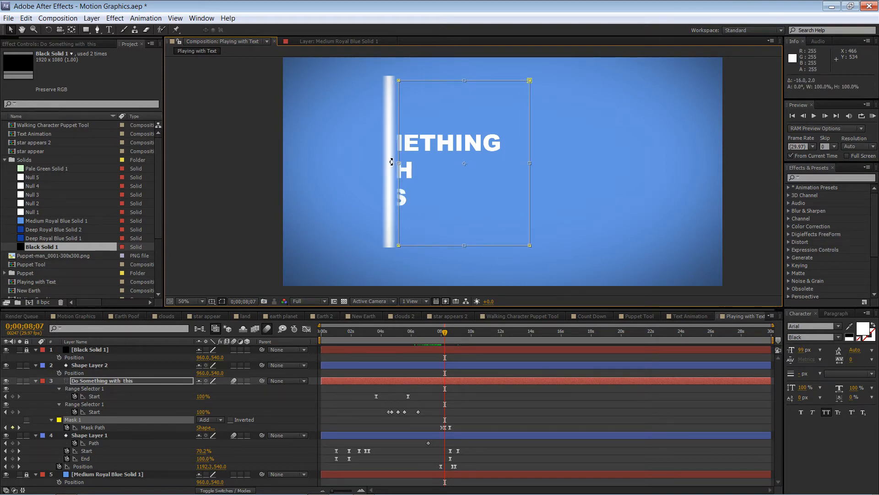
{"action": "key", "text": "shift+Left"}
{"action": "key", "text": "shift+Left"}
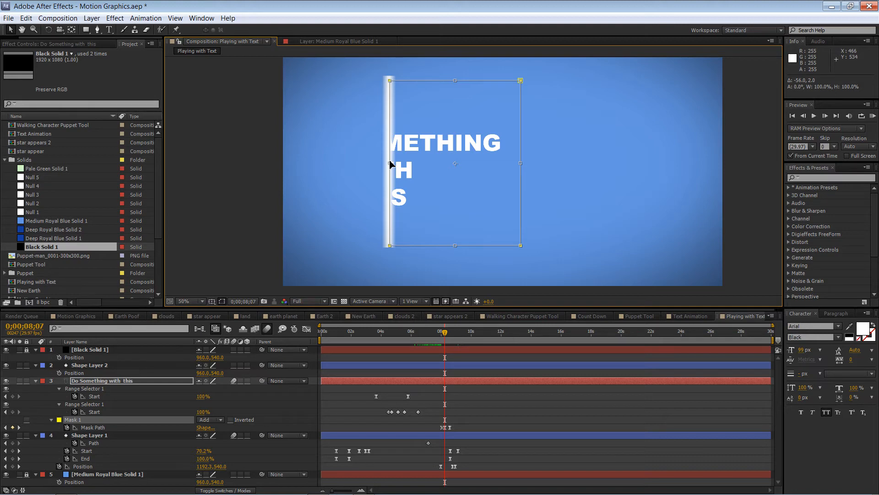
- At 0;00;08;15, stretch Mask 1's left edge to the middle of the white line
{"action": "key", "text": "Page_Down"}
{"action": "key", "text": "Page_Down"}
{"action": "key", "text": "Page_Down"}
{"action": "key", "text": "Page_Down"}
{"action": "key", "text": "Page_Down"}
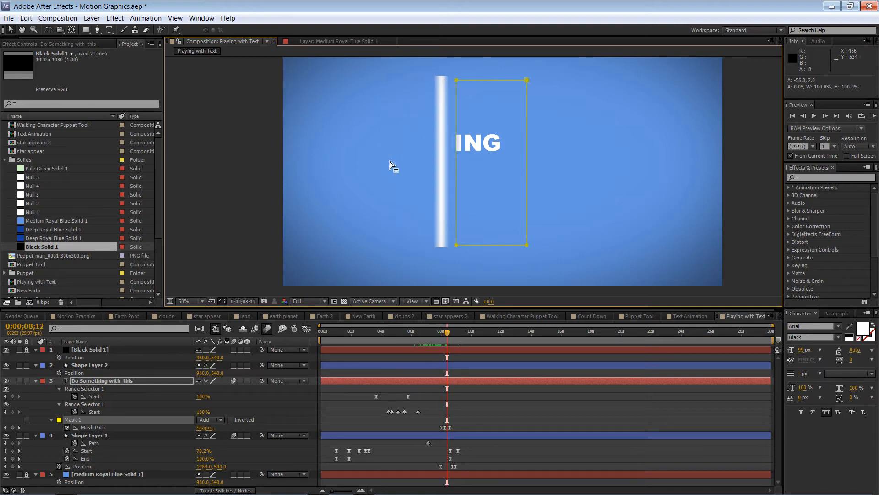
{"action": "key", "text": "Page_Down"}
{"action": "key", "text": "Page_Down"}
{"action": "key", "text": "Page_Down"}
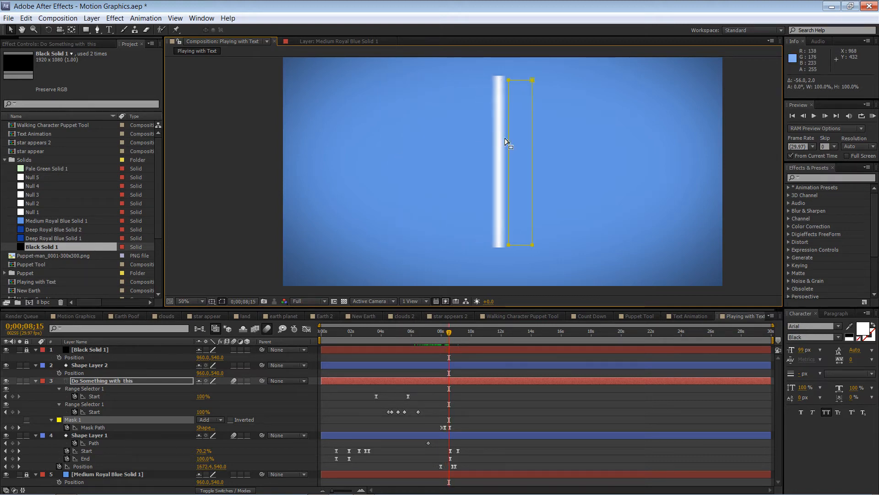
{"action": "left_click", "coordinate": [509, 141]}
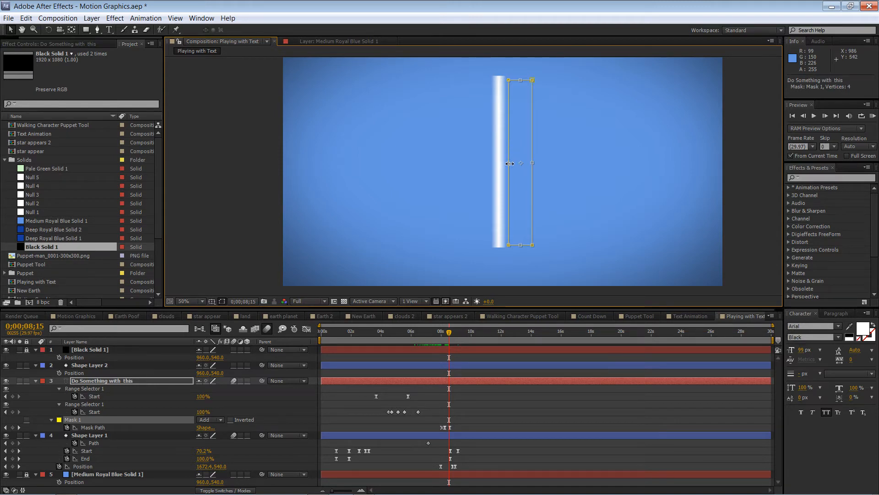
{"action": "left_click_drag", "start_coordinate": [509, 163], "coordinate": [500, 166]}
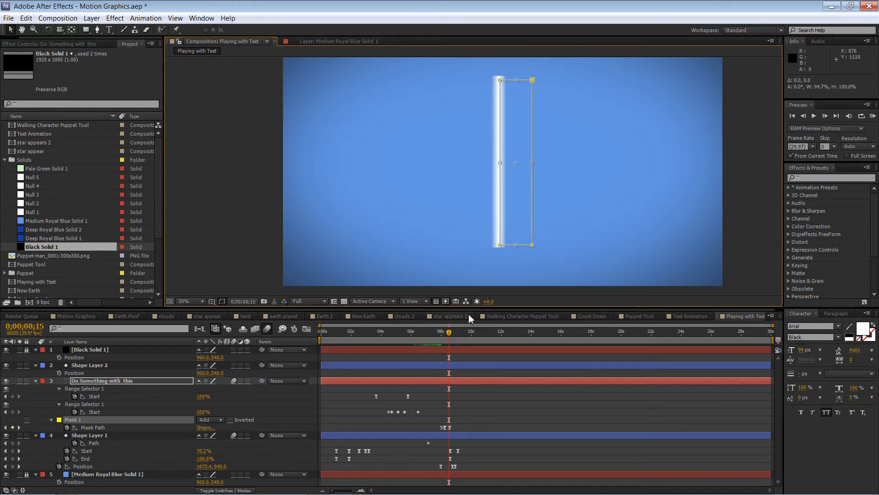
- Reveal Shape Layer 1's modified properties and move the final Trim Paths Start and End keyframes together, with the first pair at 0;00;09;02
{"action": "mouse_move", "coordinate": [449, 332]}
{"action": "left_mouse_down"}
{"action": "mouse_move", "coordinate": [433, 333]}
{"action": "mouse_move", "coordinate": [467, 334]}
{"action": "mouse_move", "coordinate": [461, 330]}
{"action": "left_mouse_up"}
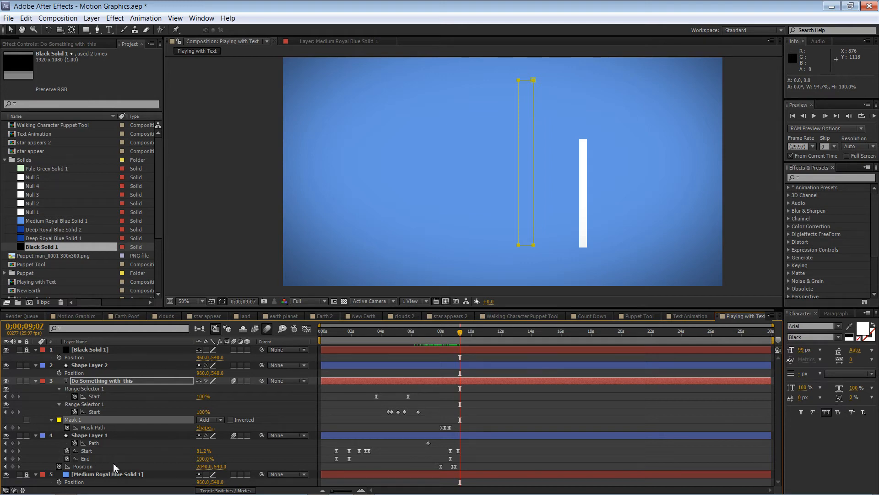
{"action": "left_click", "coordinate": [115, 435]}
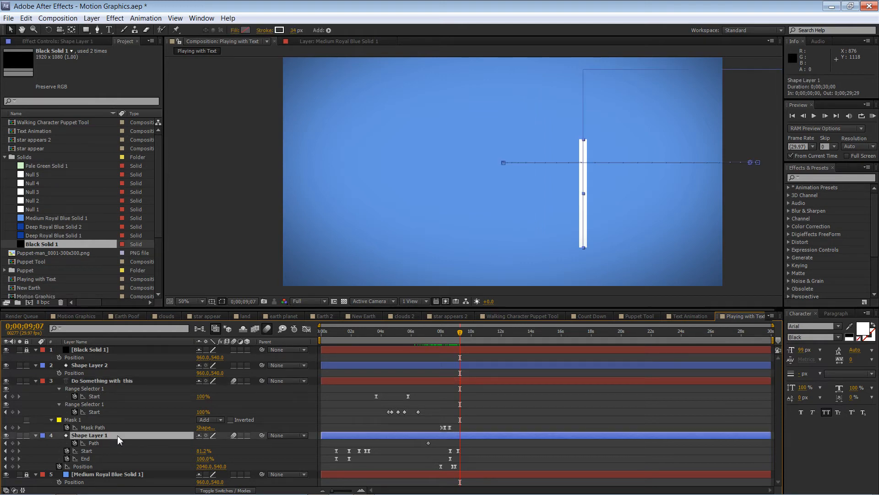
{"action": "key", "text": "u"}
{"action": "key", "text": "u"}
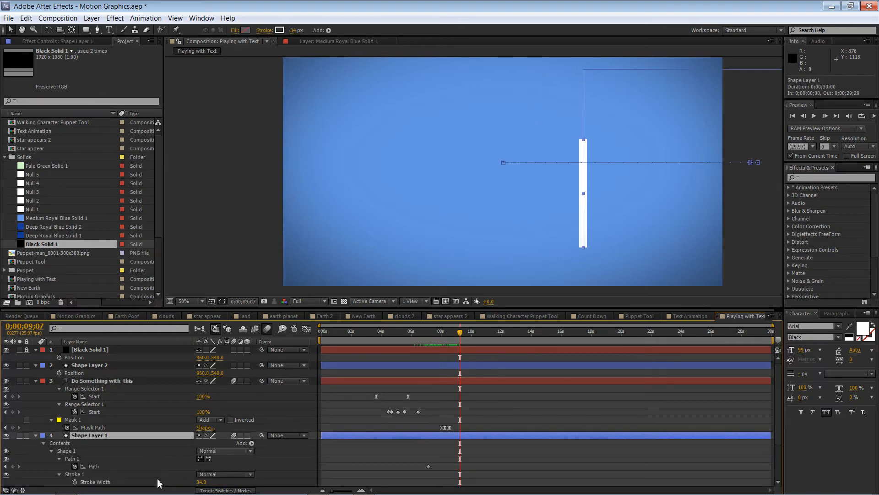
{"action": "scroll", "coordinate": [187, 464], "scroll_direction": "down", "scroll_amount": 3}
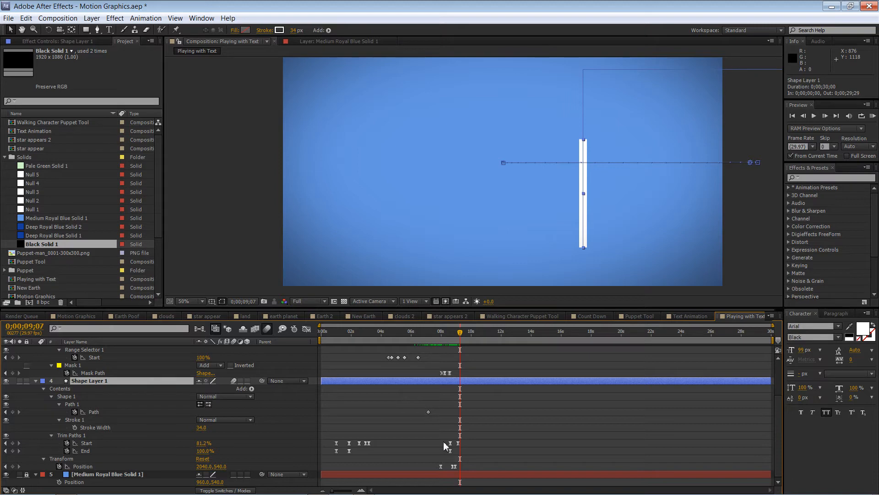
{"action": "left_click_drag", "start_coordinate": [443, 440], "coordinate": [458, 453]}
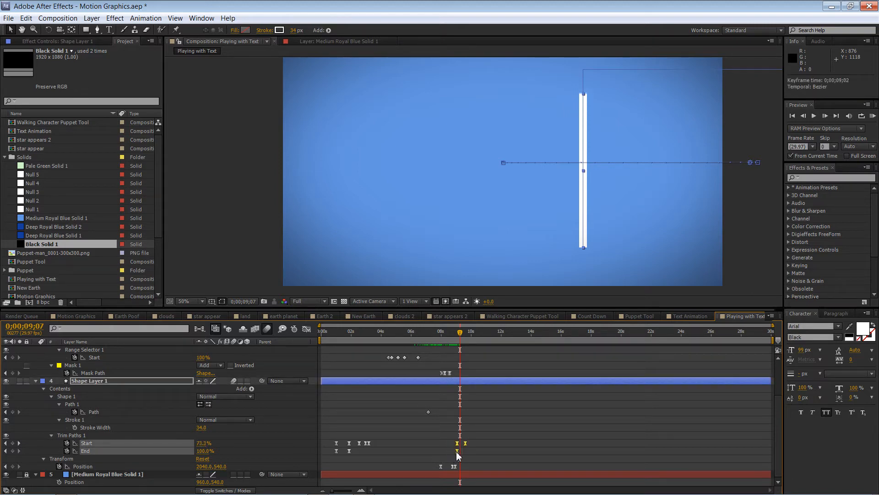
{"action": "left_click", "coordinate": [466, 334]}
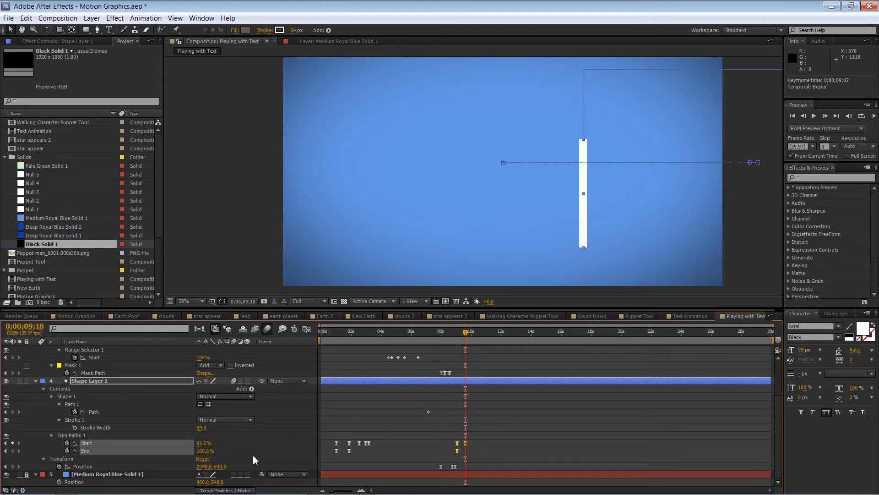
- At 0;00;09;18, set both the End and Start of Shape Layer 1's Trim Paths 1 to 85.2%
{"action": "left_click_drag", "start_coordinate": [200, 453], "coordinate": [172, 451]}
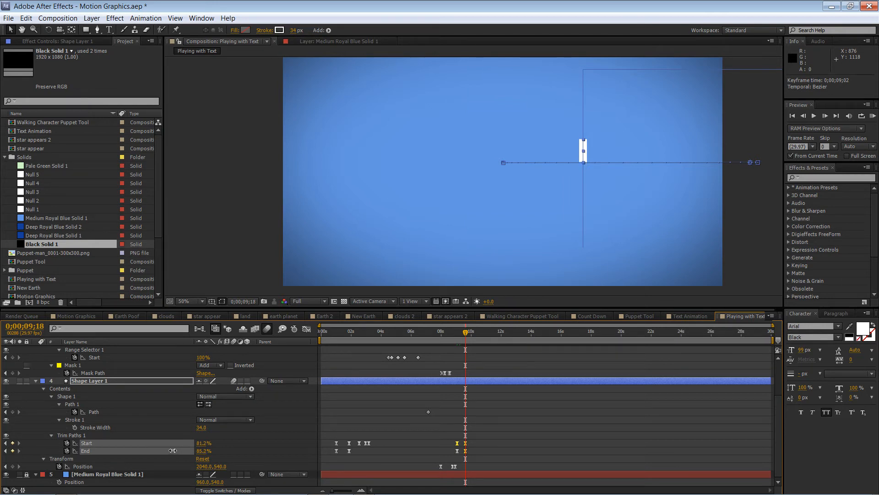
{"action": "left_click", "coordinate": [466, 443]}
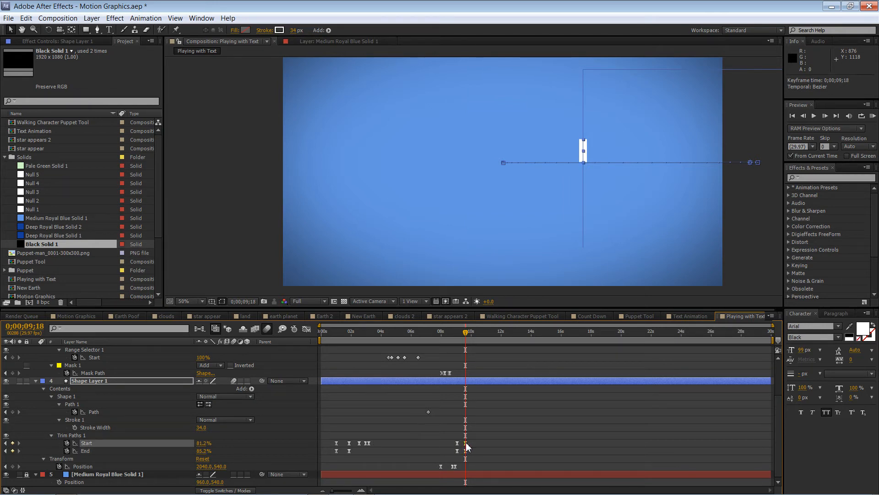
{"action": "left_click_drag", "start_coordinate": [205, 443], "coordinate": [224, 447]}
- Move the last two pairs of Trim Paths Start and End keyframes later, with the final pair at about 0;00;10;07, and save the project
{"action": "mouse_move", "coordinate": [464, 333]}
{"action": "left_mouse_down"}
{"action": "mouse_move", "coordinate": [414, 333]}
{"action": "mouse_move", "coordinate": [471, 337]}
{"action": "mouse_move", "coordinate": [443, 333]}
{"action": "mouse_move", "coordinate": [457, 331]}
{"action": "left_mouse_up"}
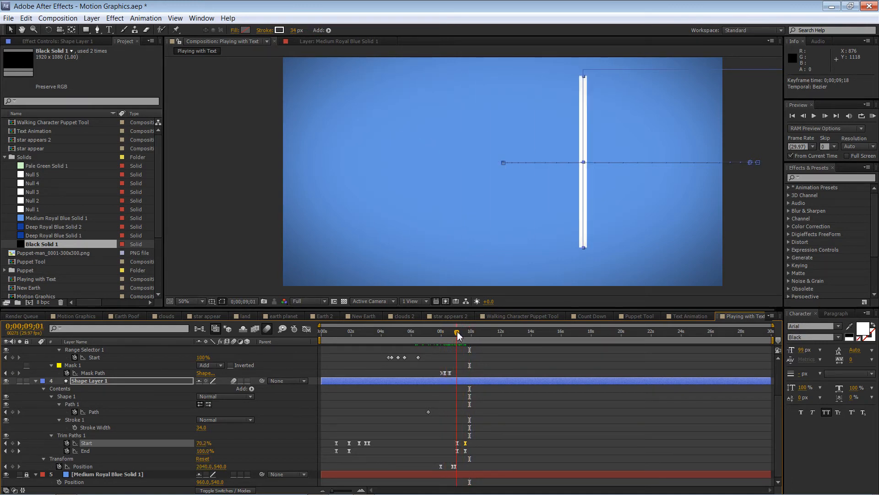
{"action": "left_click_drag", "start_coordinate": [454, 467], "coordinate": [474, 452]}
{"action": "left_click_drag", "start_coordinate": [447, 336], "coordinate": [474, 337]}
{"action": "key", "text": "ctrl+s"}
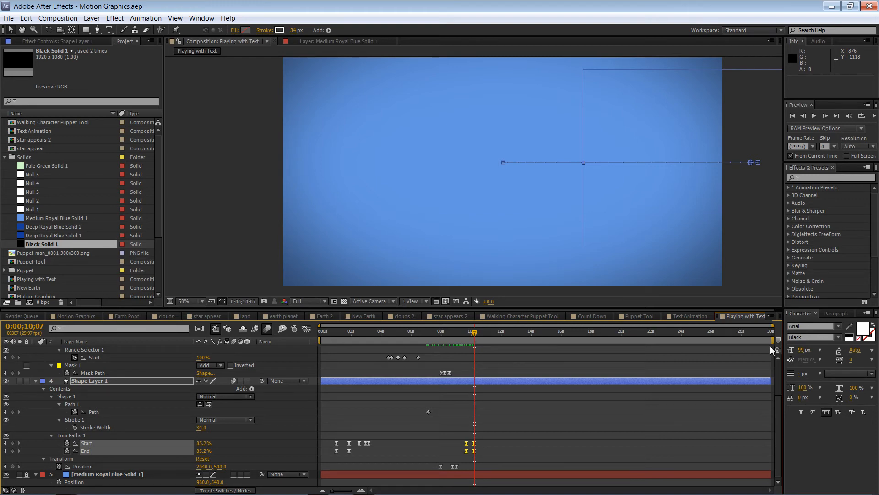
- End the work area at 0;00;10;29 and trim the Playing with Text composition to the work area
{"action": "left_click_drag", "start_coordinate": [770, 346], "coordinate": [486, 343]}
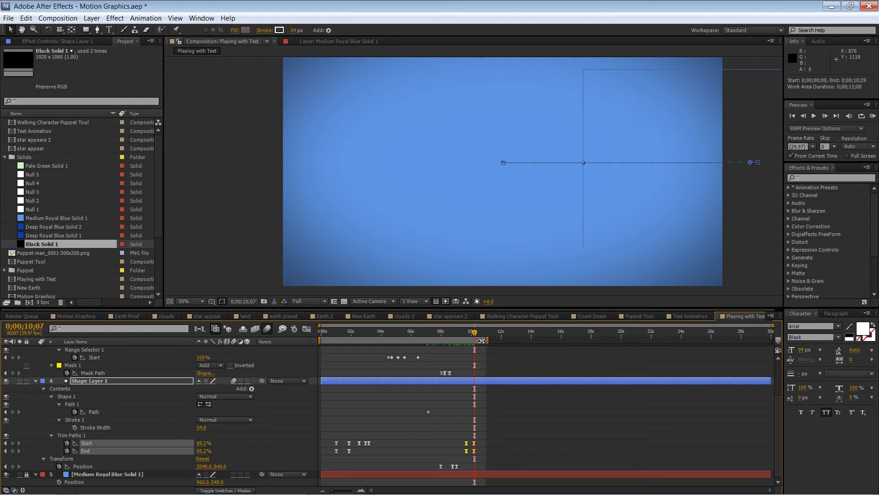
{"action": "right_click", "coordinate": [458, 341]}
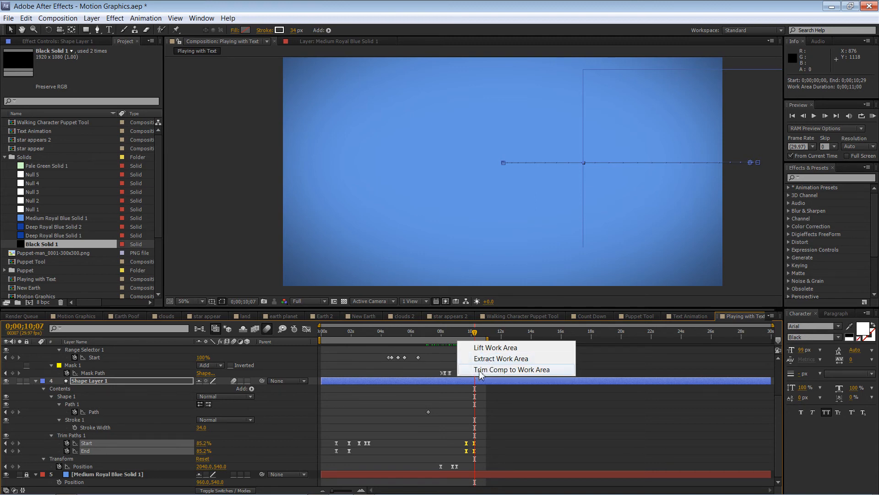
{"action": "left_click", "coordinate": [503, 371]}
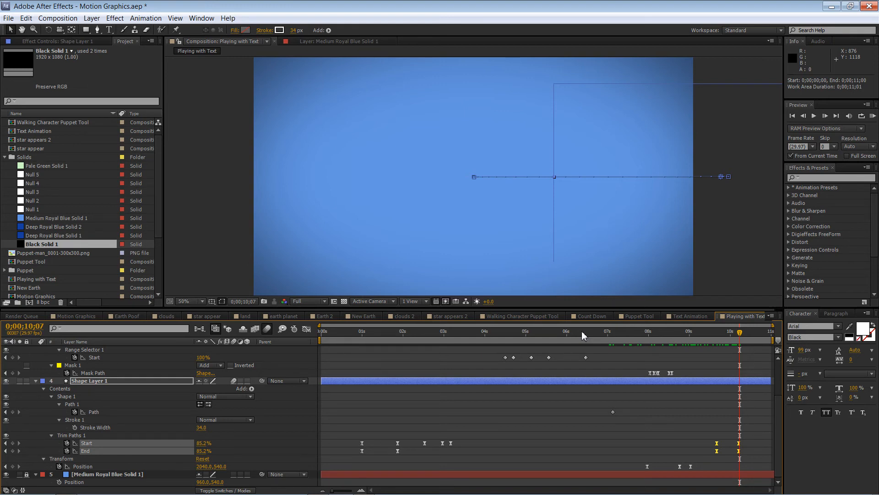
- Preview the finished text animation from the beginning of the trimmed composition
{"action": "key", "text": "space"}
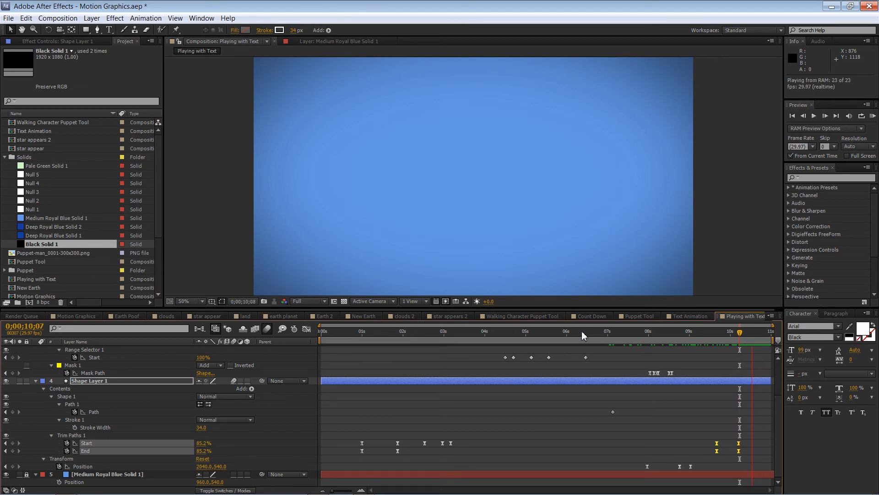
{"action": "left_click", "coordinate": [494, 333]}
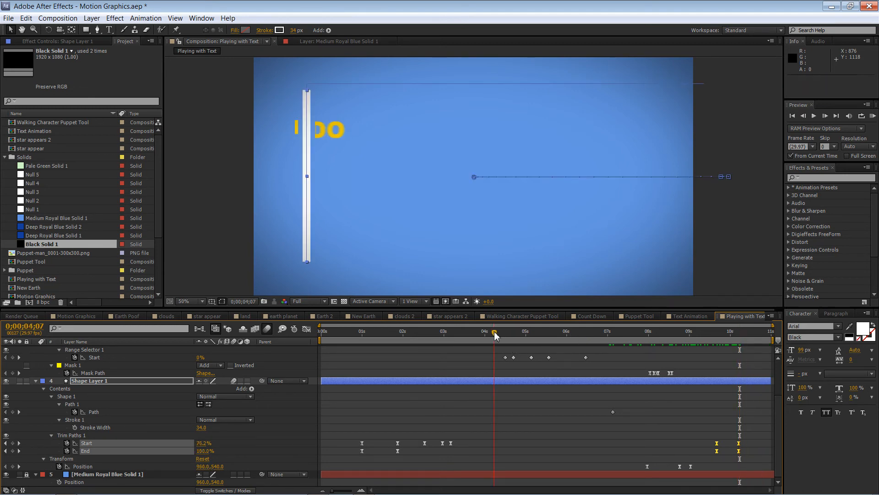
{"action": "left_click_drag", "start_coordinate": [494, 335], "coordinate": [309, 329]}
{"action": "key", "text": "space"}
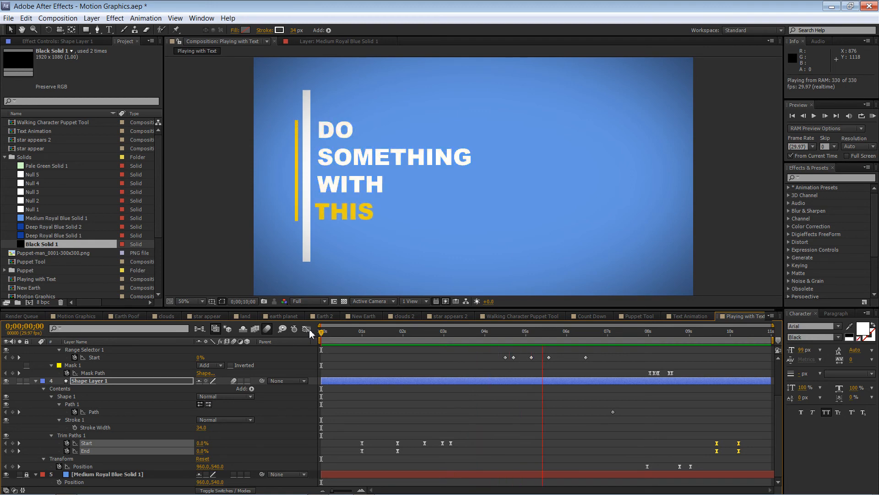
{"action": "key", "text": "space"}
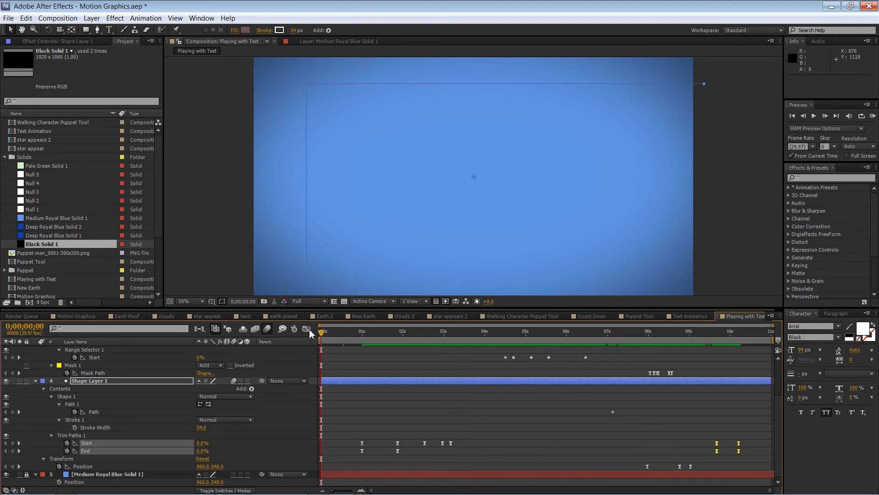